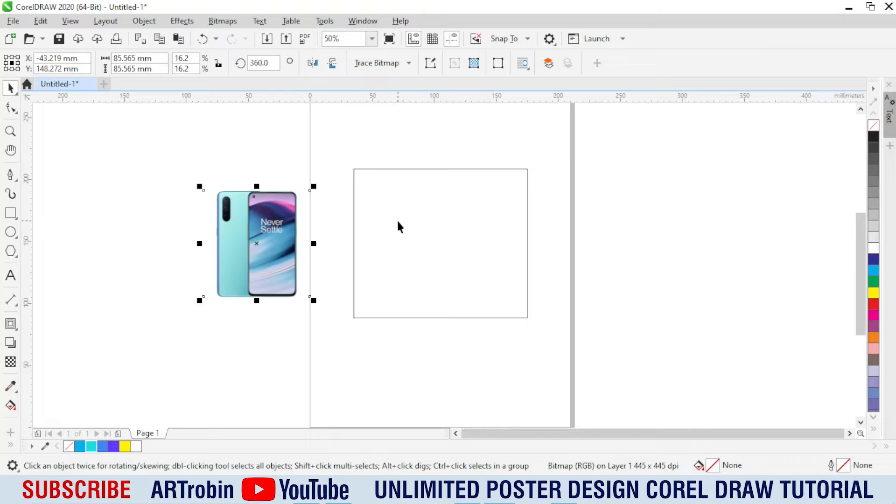
Step: Apply a horizontal linear fountain fill to the background rectangle, running from purple at the left to cyan at the right
left_click(399, 226)
scroll(399, 226, "up", 2)
key("g")
left_click_drag(310, 256, 656, 243)
left_click(95, 446)
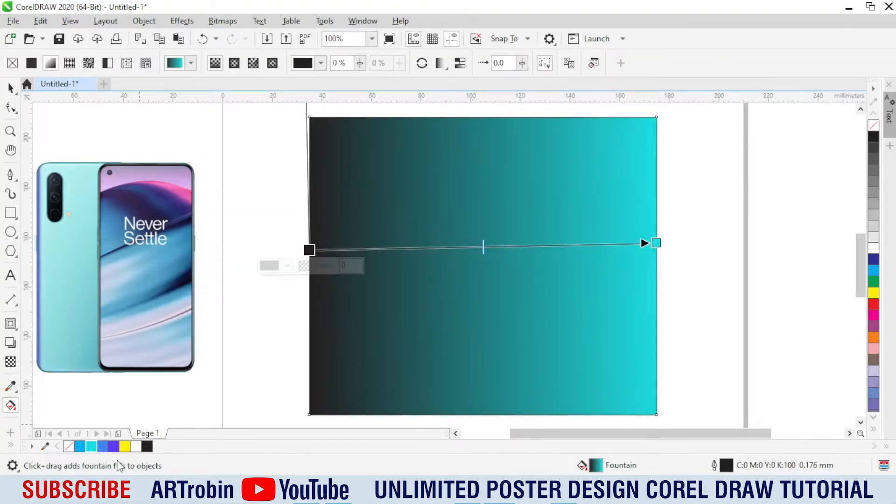
left_click(113, 446)
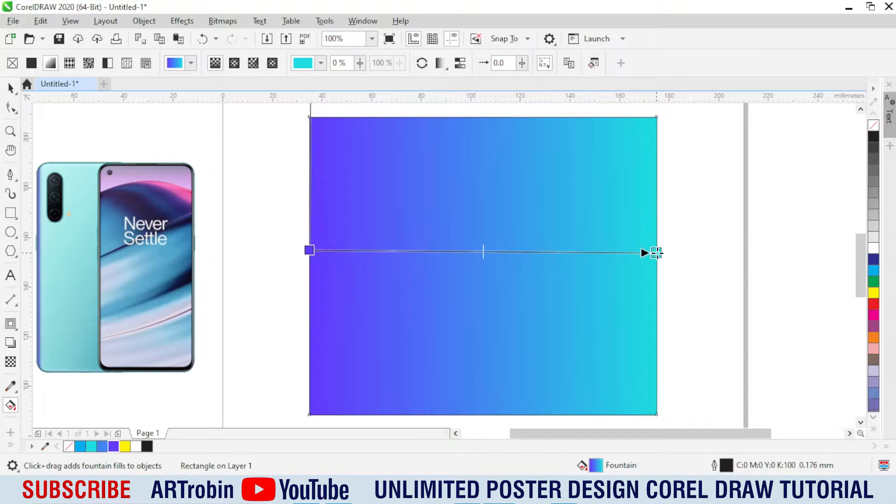
Step: Move the phone image onto the left half of the gradient background
key("space")
left_click_drag(108, 234, 416, 287)
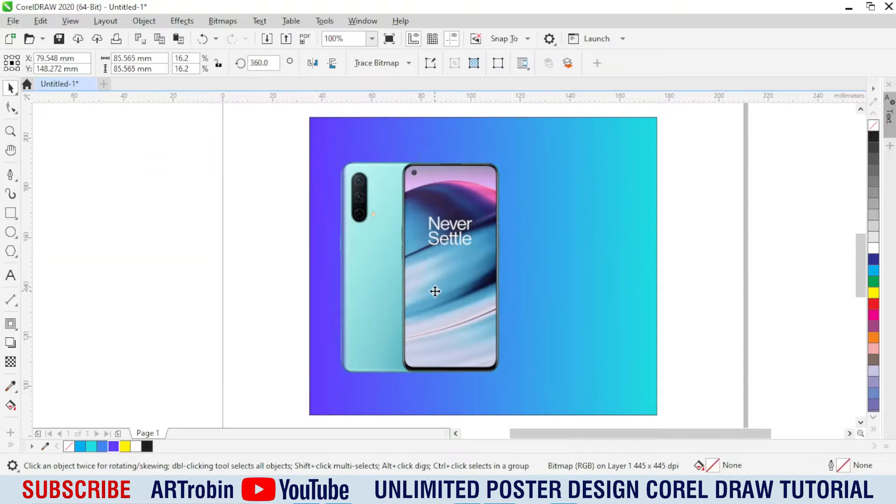
left_click(435, 292)
left_click(303, 324)
Step: Draw a flat ellipse about 72 mm wide and 18 mm tall around the bottom of the phones
left_click(10, 229)
scroll(427, 365, "up", 1)
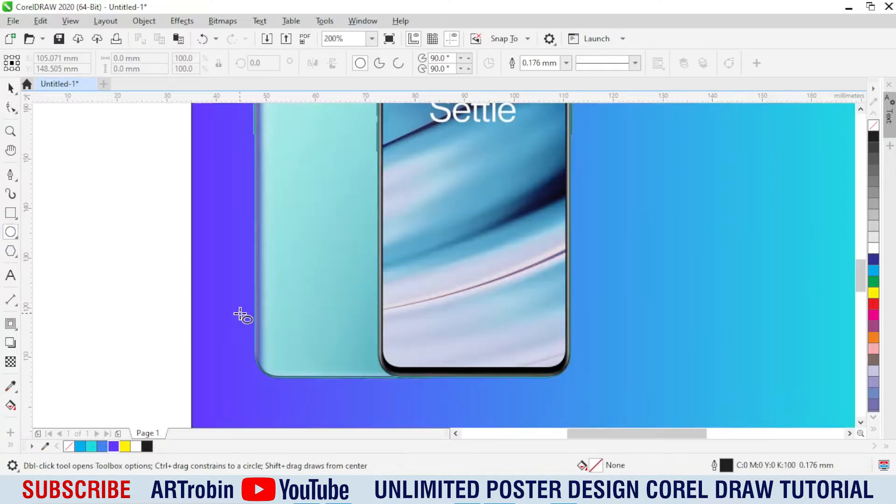
scroll(241, 314, "down", 1)
mouse_move(232, 286)
left_mouse_down()
mouse_move(626, 390)
mouse_move(598, 380)
left_mouse_up()
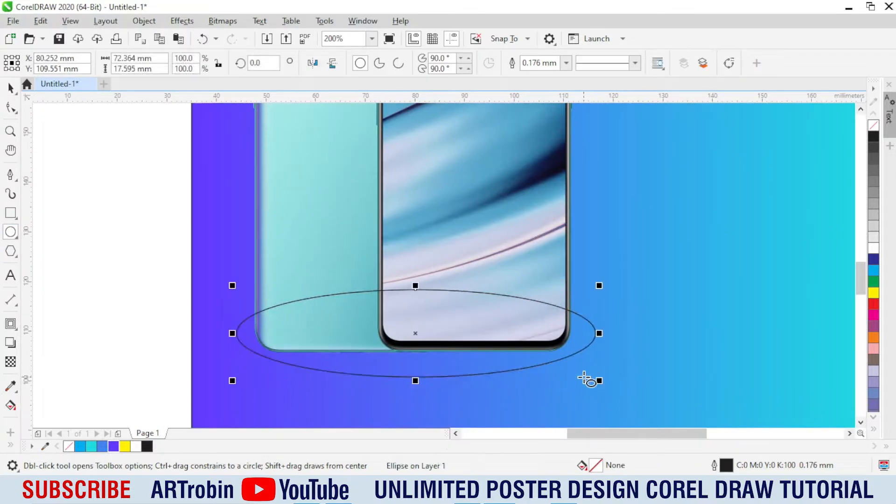
Step: Duplicate the ellipse straight down so that the copy sits about 4.4 mm below the original
key("space")
scroll(402, 284, "down", 1)
scroll(403, 336, "up", 2)
right_click(428, 319)
left_click_drag(424, 256, 434, 306)
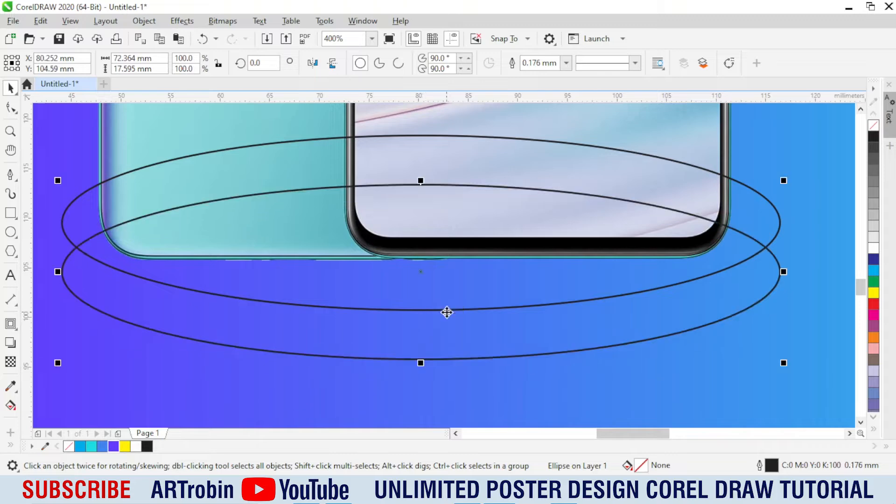
left_click_drag(433, 269, 433, 264)
Step: Draw a closed Pen path joining the left and right extremes of the two ellipses to form the podium's side
left_click(10, 175)
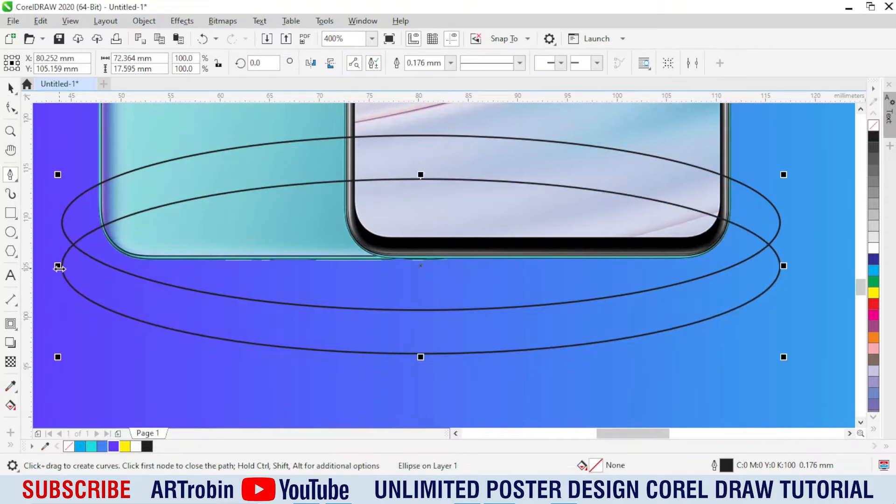
scroll(44, 280, "up", 1)
left_click(60, 266)
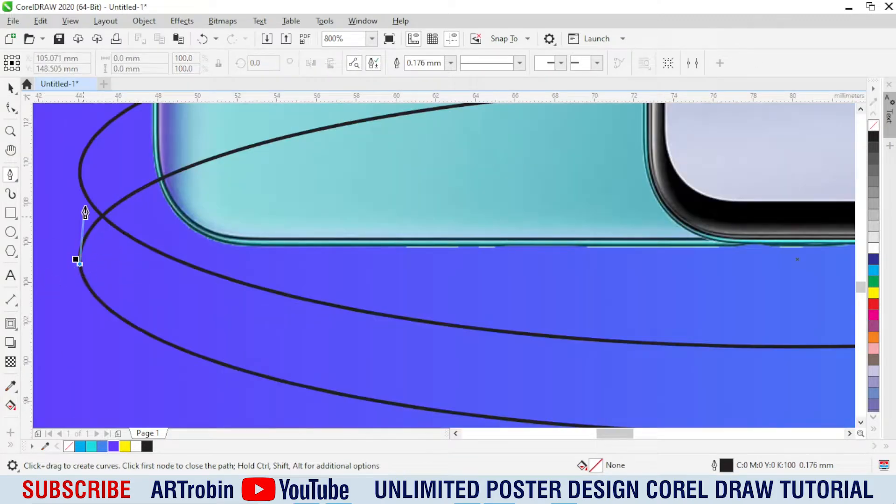
left_click(80, 179)
scroll(44, 229, "down", 2)
scroll(434, 210, "up", 1)
left_click(431, 224)
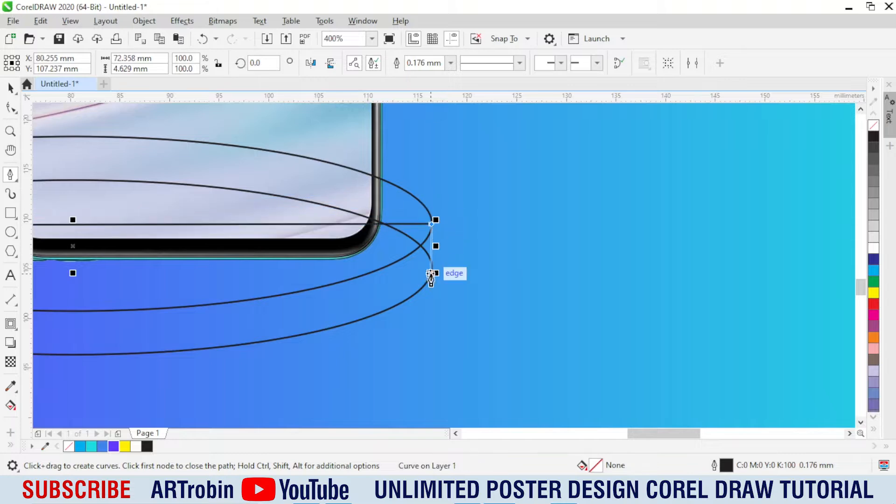
left_click(430, 267)
scroll(430, 275, "down", 1)
left_click(317, 298)
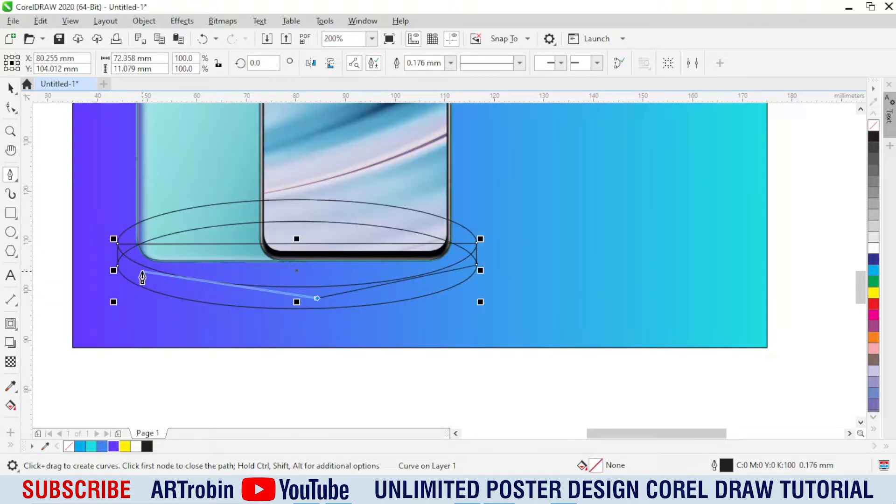
left_click(118, 268)
Step: Weld the closed path and the lower ellipse into one podium side shape
key("space")
left_click(385, 63)
left_click(446, 383)
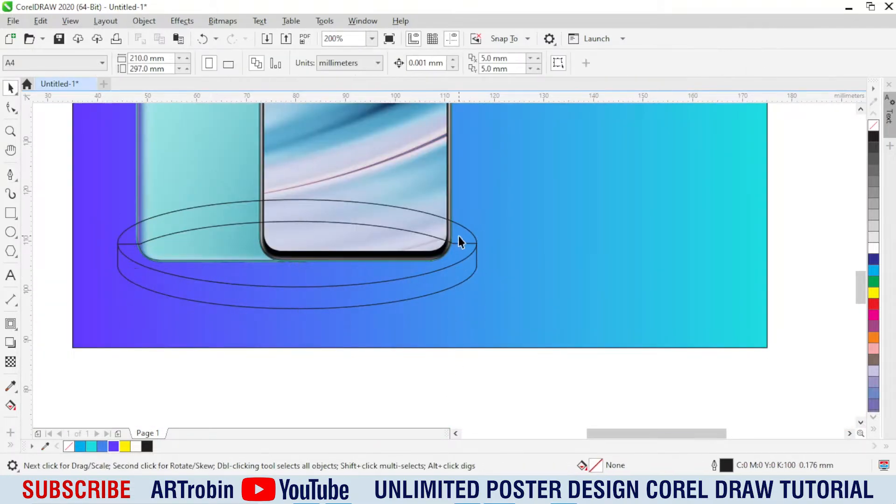
Step: Copy the background rectangle's purple-to-cyan gradient onto the podium side shape and the top ellipse
left_click(458, 241)
left_click(649, 262)
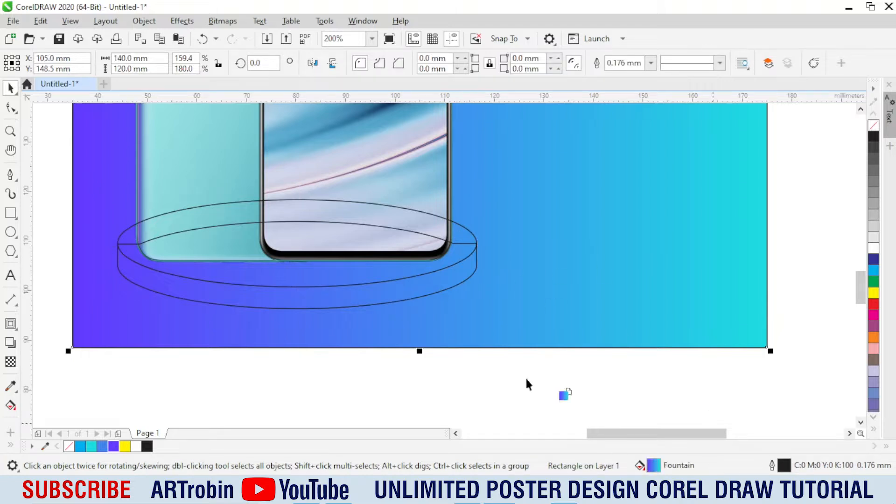
left_click_drag(526, 384, 275, 299)
left_click(409, 213)
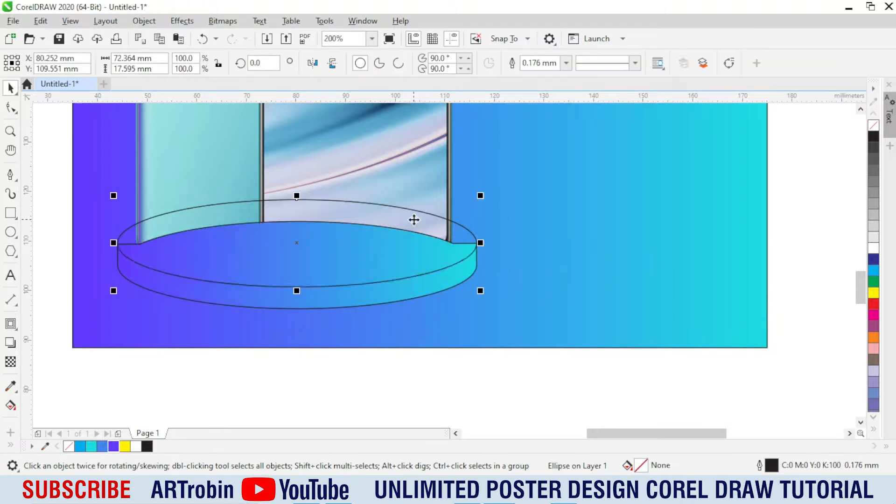
key("Tab")
left_click_drag(640, 469, 354, 281)
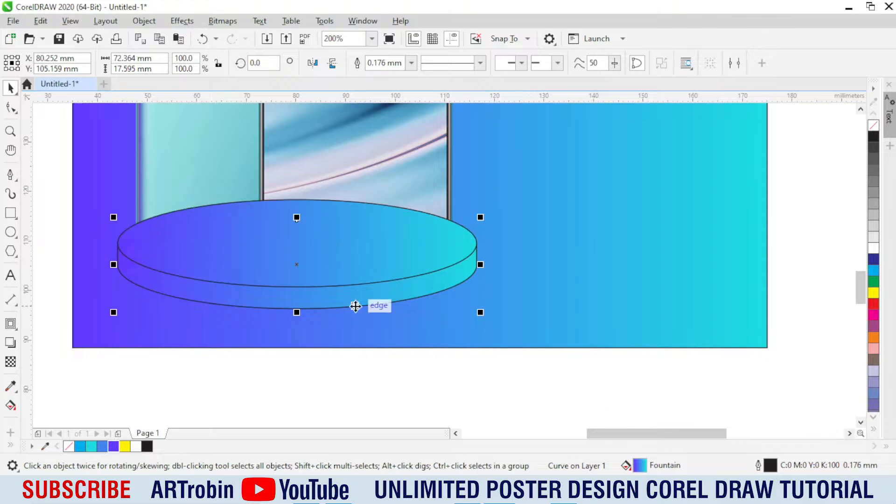
Step: Remove the top ellipse's outline and angle its gradient from purple at the front edge up to cyan at the back right
left_click(307, 251)
right_click(874, 125)
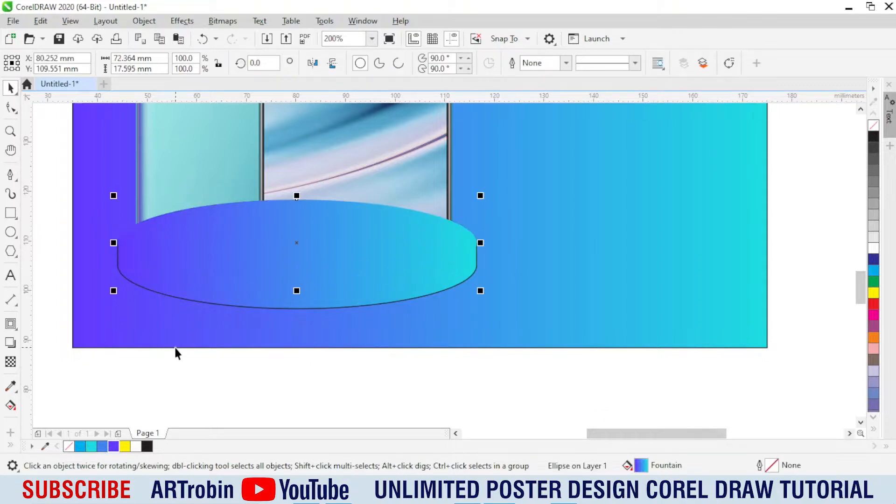
key("g")
left_click_drag(273, 280, 318, 177)
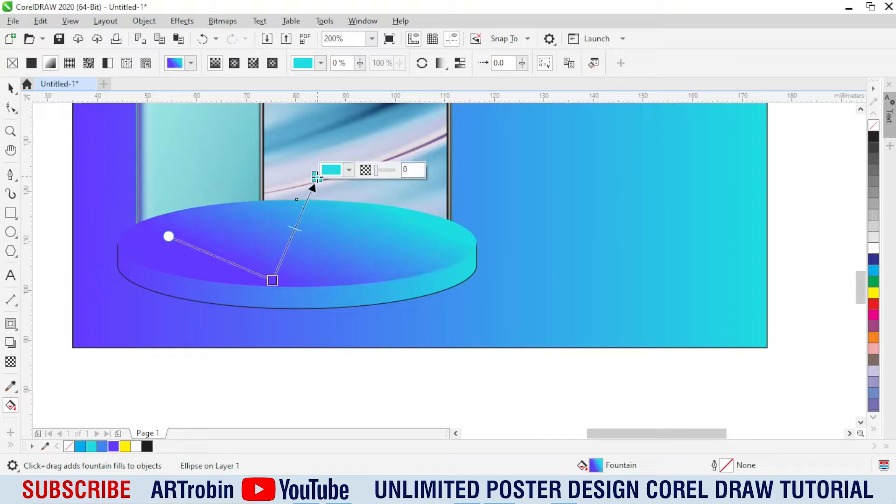
Step: Darken the purple at the left end of the podium side's gradient
key("space")
left_click(247, 303)
key("space")
left_click(118, 261)
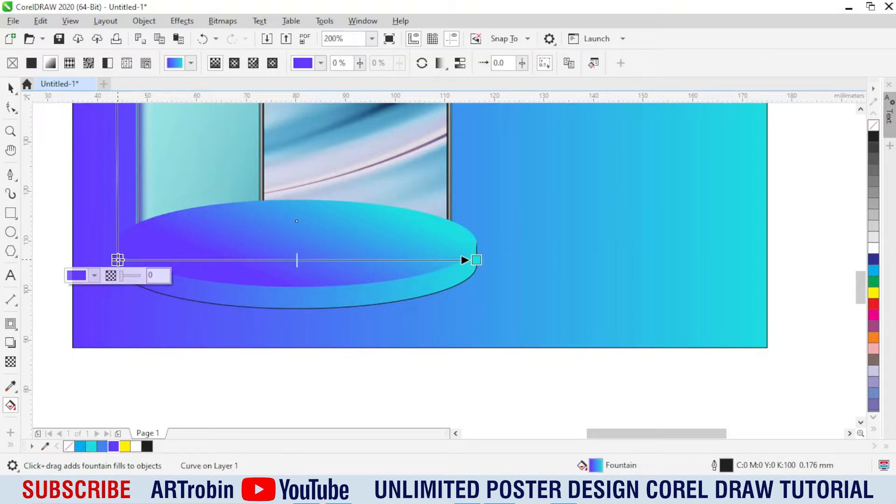
left_click(94, 276)
left_click(79, 63)
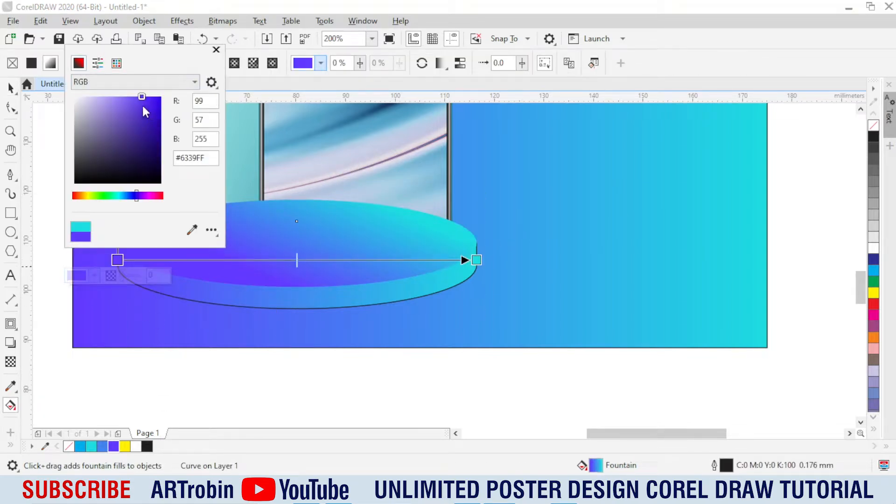
left_click(152, 110)
Step: Set the right end of the podium side's gradient to purple and add a cyan colour stop near its middle
left_click(476, 260)
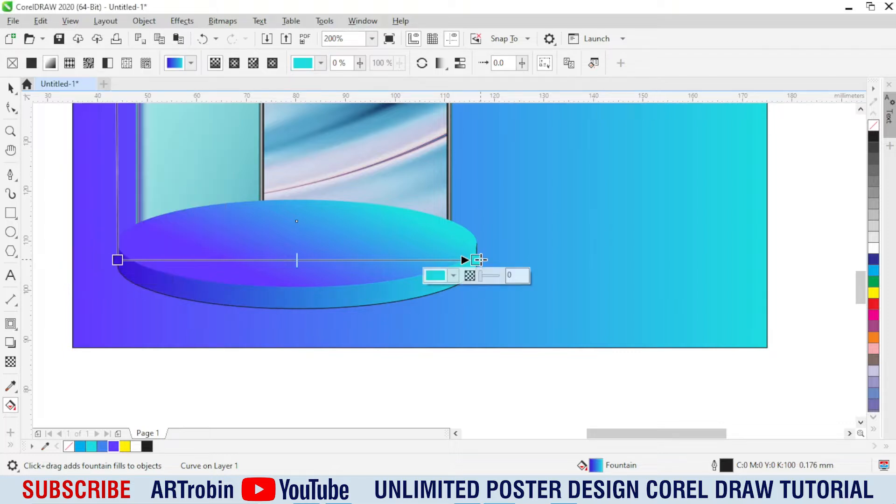
left_click(114, 447)
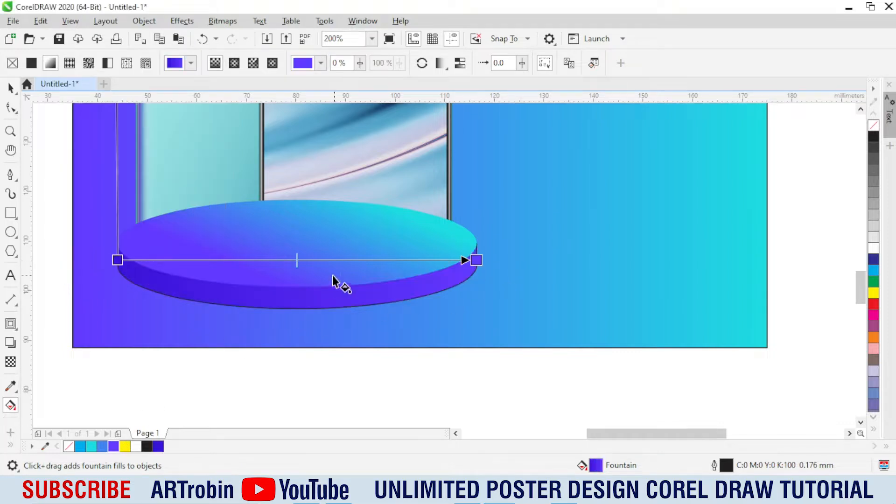
double_click(286, 262)
left_click(91, 447)
key("space")
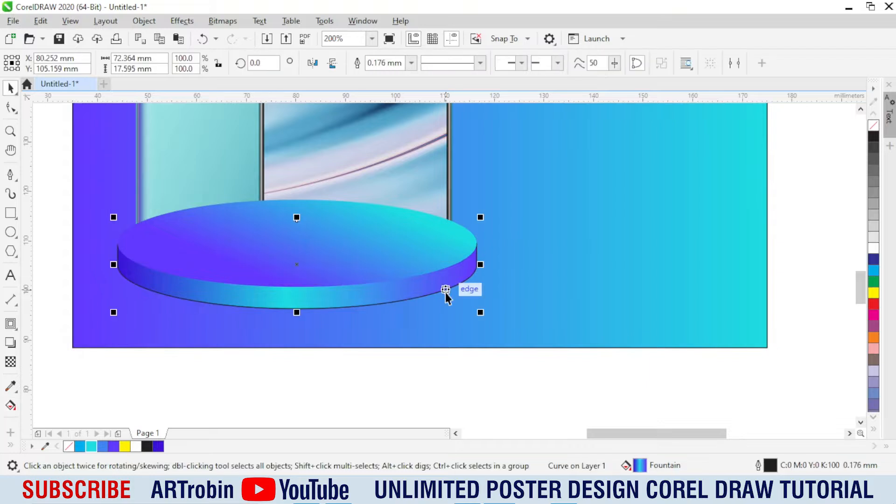
Step: Refine the podium side's gradient with a purple stop near its left end and a start beyond the edge, and remove the outline
scroll(274, 304, "left", 3)
key("g")
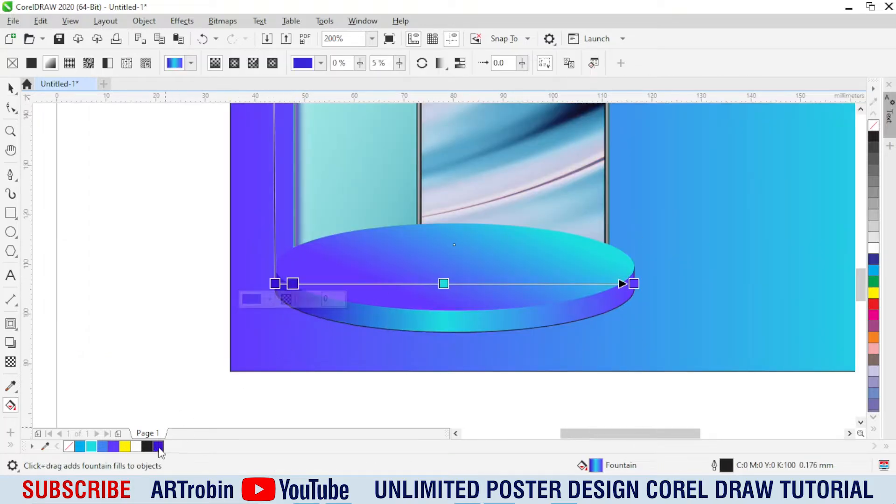
left_click_drag(292, 283, 264, 281)
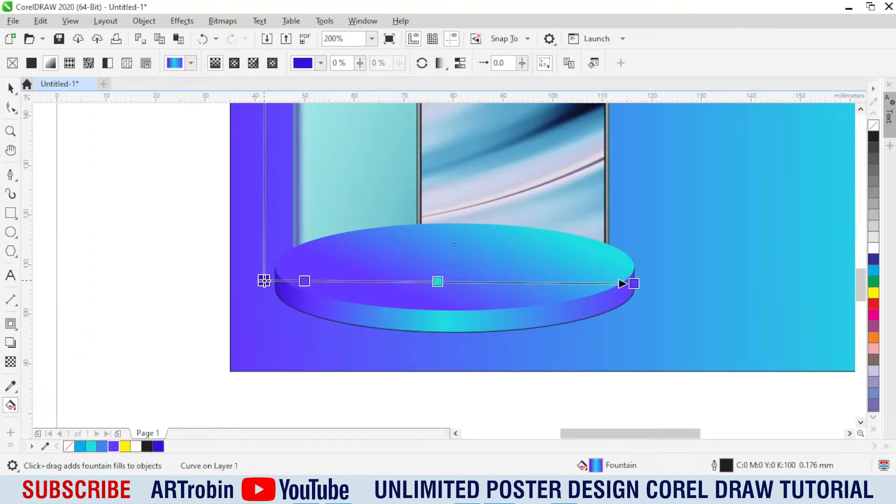
key("space")
right_click(873, 131)
Step: Group the podium's top ellipse and side shape
left_click(472, 250)
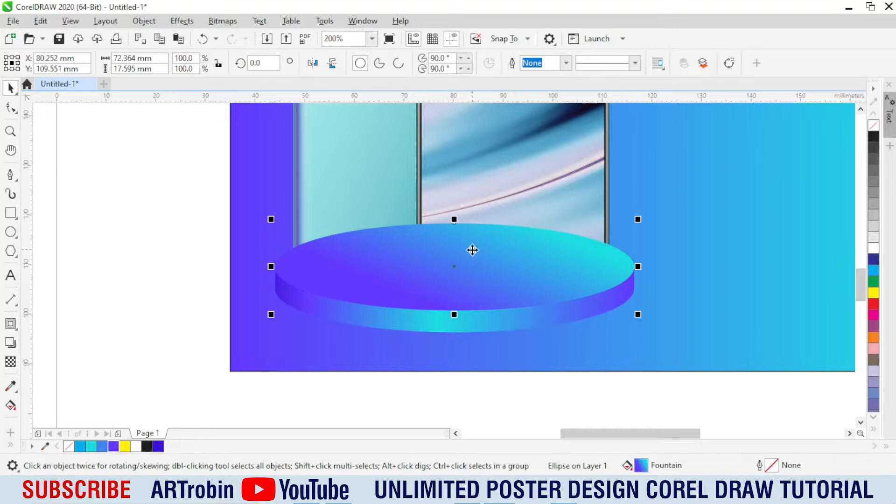
left_click(159, 274)
left_click(476, 287)
scroll(242, 281, "down", 1)
left_click_drag(209, 227, 497, 327)
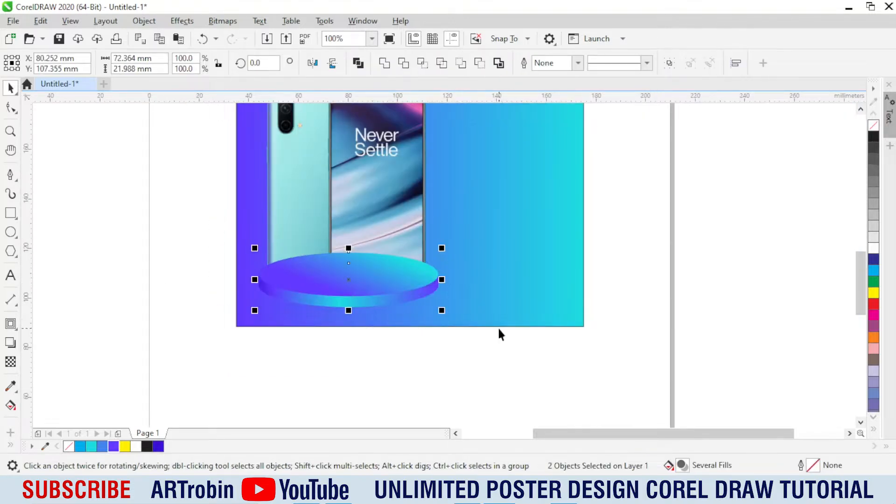
key("ctrl+g")
Step: Bring the phone image to the front so it stands on the podium
left_click(398, 202)
key("shift+Page_Up")
left_click(141, 285)
scroll(330, 296, "up", 1)
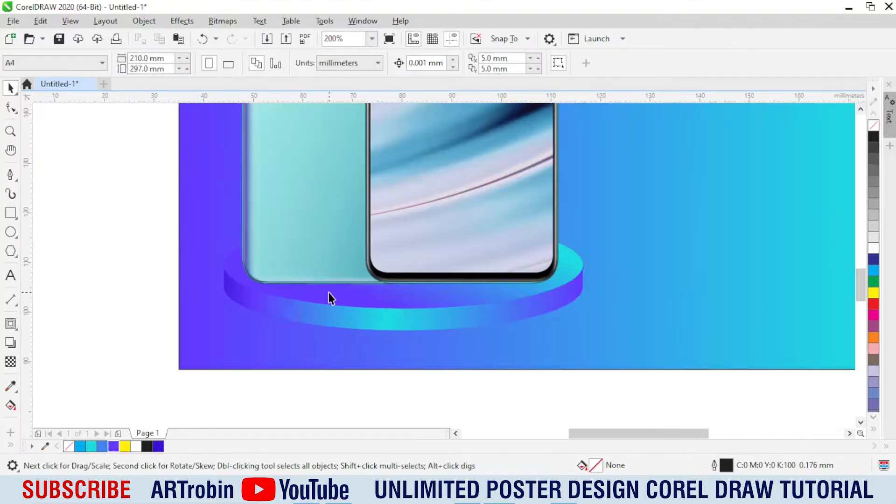
Step: Move the podium group down about 1 mm beneath the phones
left_click(400, 295, "ctrl")
scroll(402, 308, "up", 1)
left_click(404, 325)
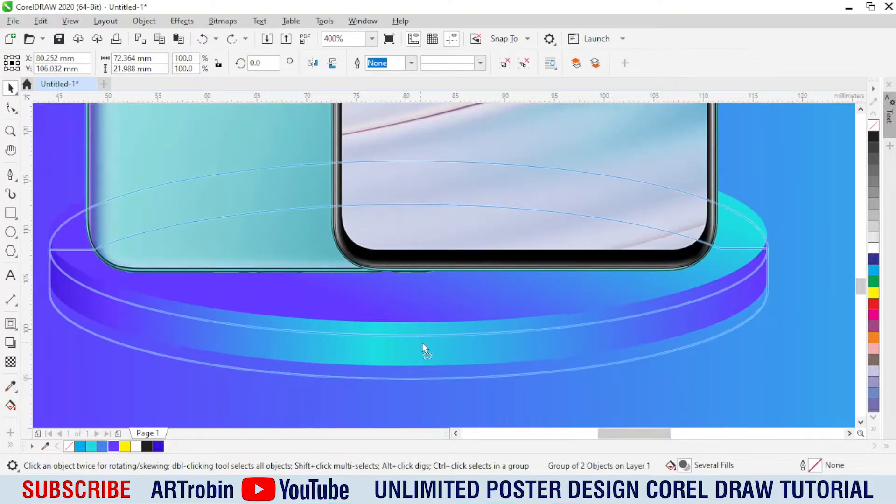
scroll(422, 342, "down", 1)
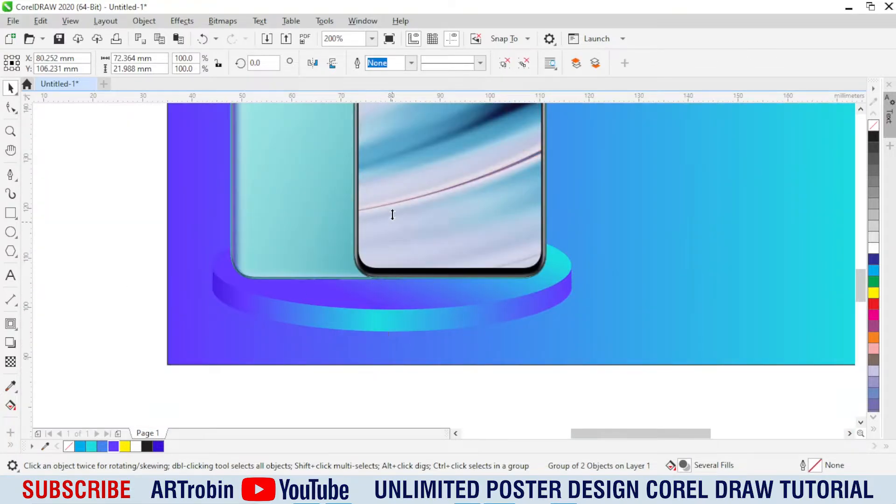
Step: Reduce the height of the podium's top ellipse to about 16.35 mm within the group
scroll(406, 303, "up", 1)
left_click(407, 303, "ctrl")
scroll(402, 304, "down", 1)
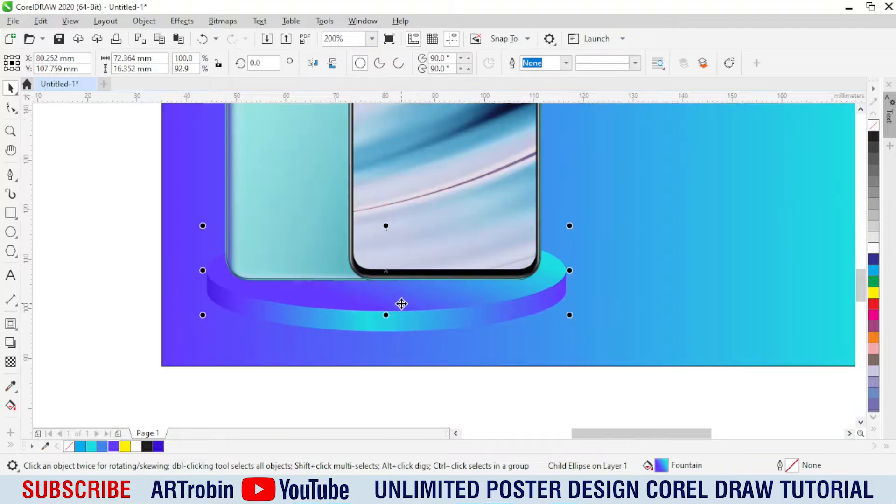
Step: Redirect the top ellipse's gradient vertically from purple at the front to cyan at the back, with an extra cyan stop midway
key("g")
left_click_drag(406, 209, 365, 216)
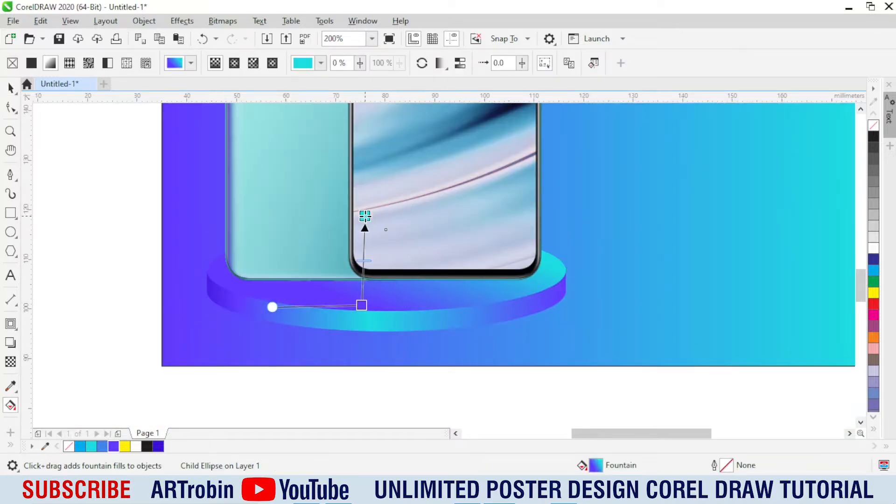
double_click(365, 269)
left_click(91, 447)
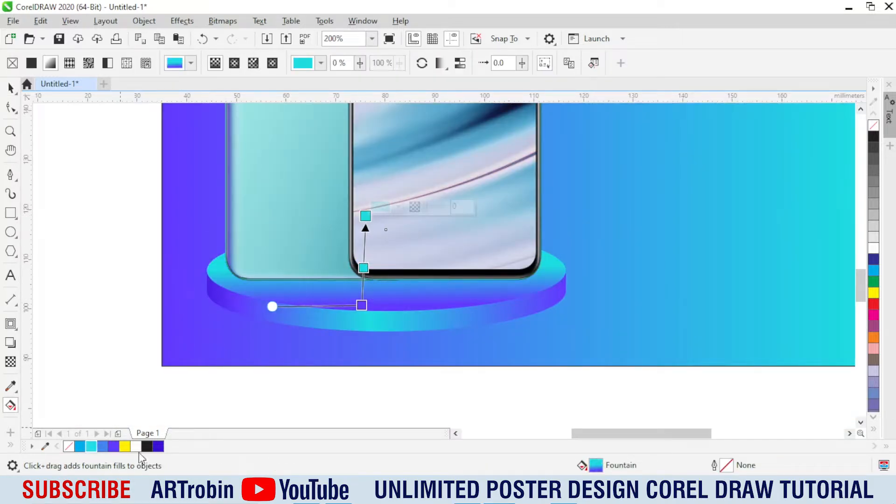
left_click_drag(367, 215, 365, 243)
key("space")
scroll(415, 335, "down", 2)
key("Escape")
scroll(428, 322, "up", 1)
left_click(424, 327)
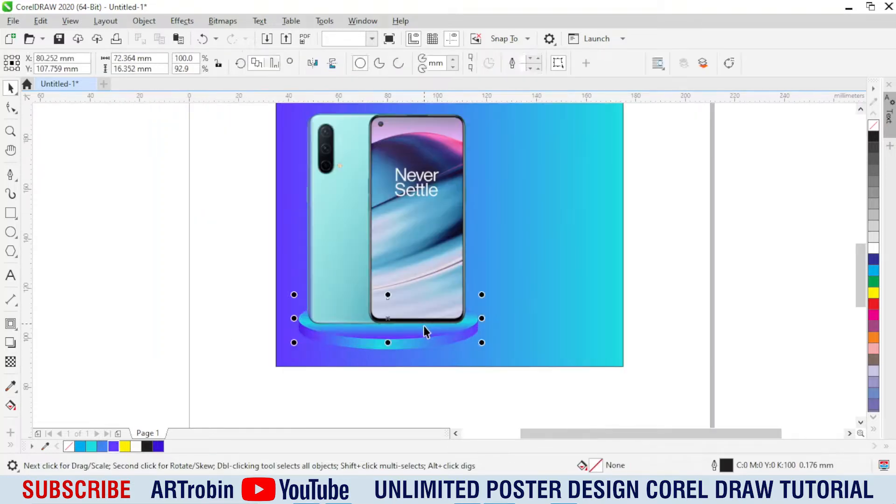
left_click(237, 296)
scroll(358, 281, "down", 1)
left_click(380, 266)
scroll(404, 254, "up", 1)
right_click(405, 254)
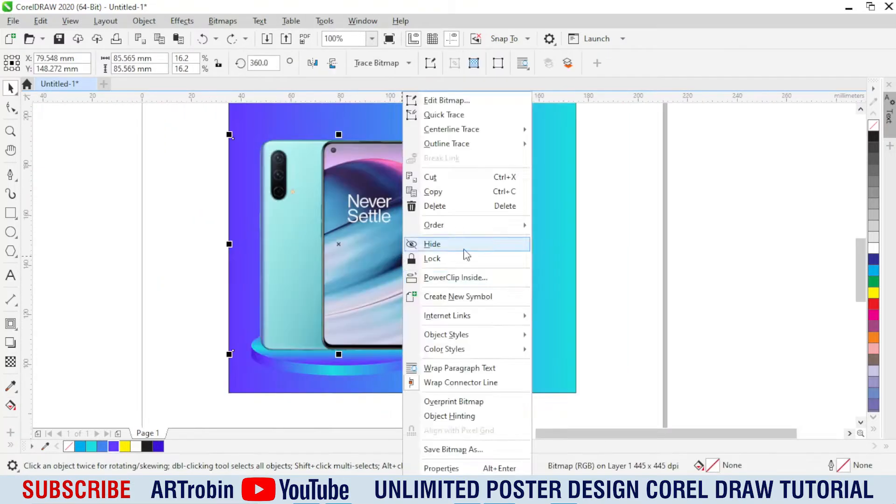
left_click(727, 299)
left_click(77, 187)
Step: Draw a bent line down the poster's left edge and diagonally to its lower-left corner, about 14 by 111 mm overall
left_click(10, 174)
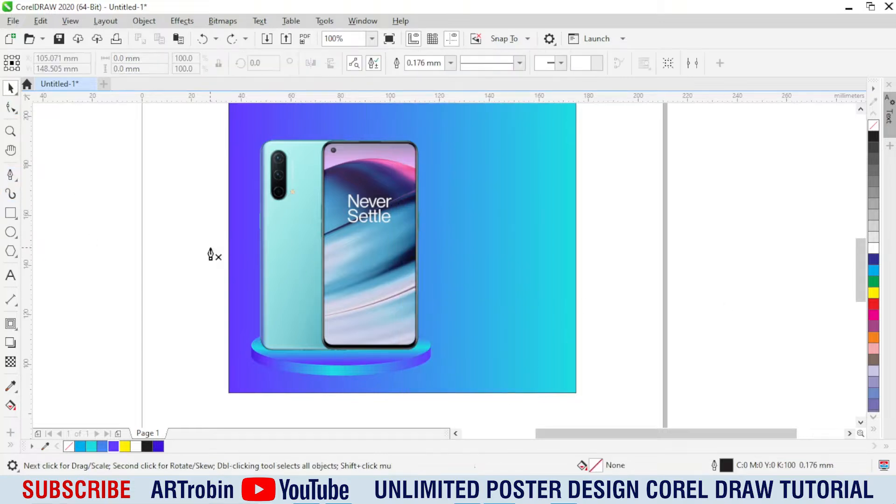
scroll(266, 194, "down", 1)
scroll(255, 149, "up", 1)
left_click(255, 147)
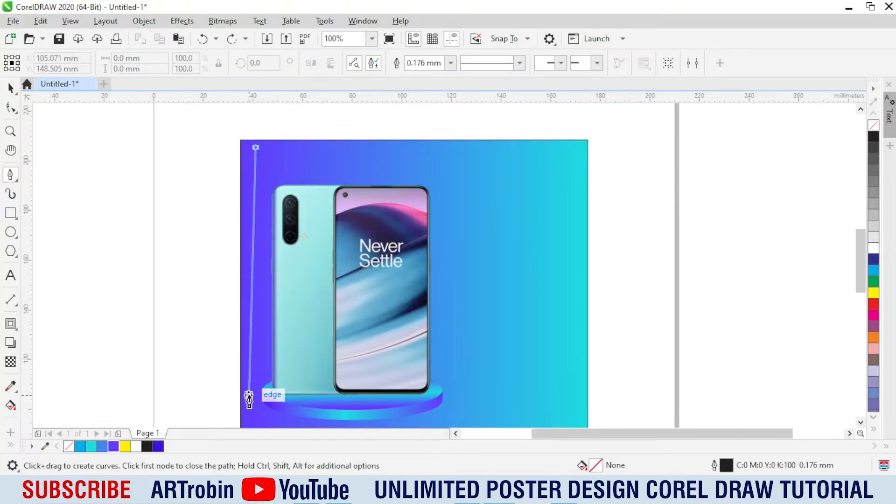
left_click(258, 375)
key("space")
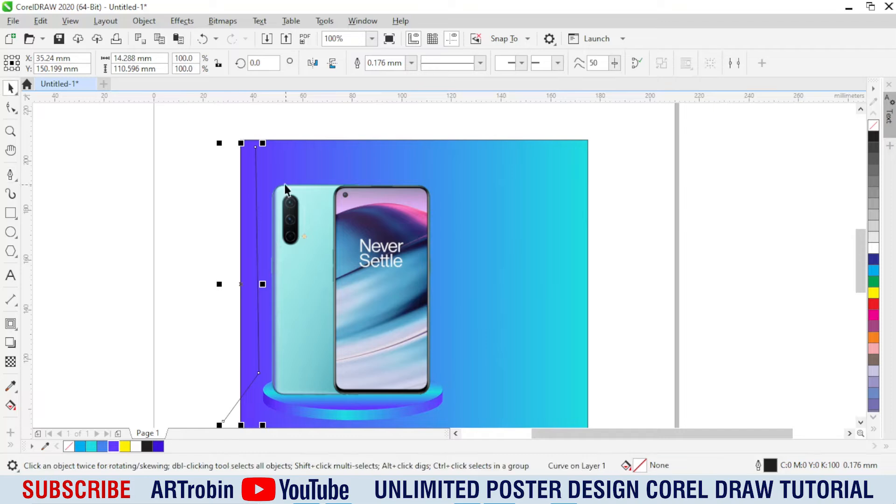
Step: Apply a narrow one-step outward contour around the bent line
scroll(254, 155, "up", 1)
left_click(10, 342)
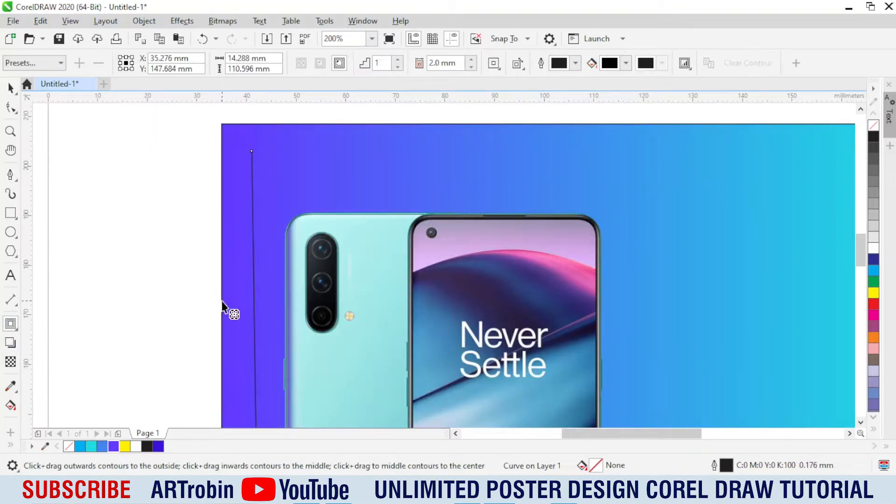
scroll(224, 307, "up", 1)
left_click_drag(275, 313, 282, 316)
scroll(322, 268, "down", 1)
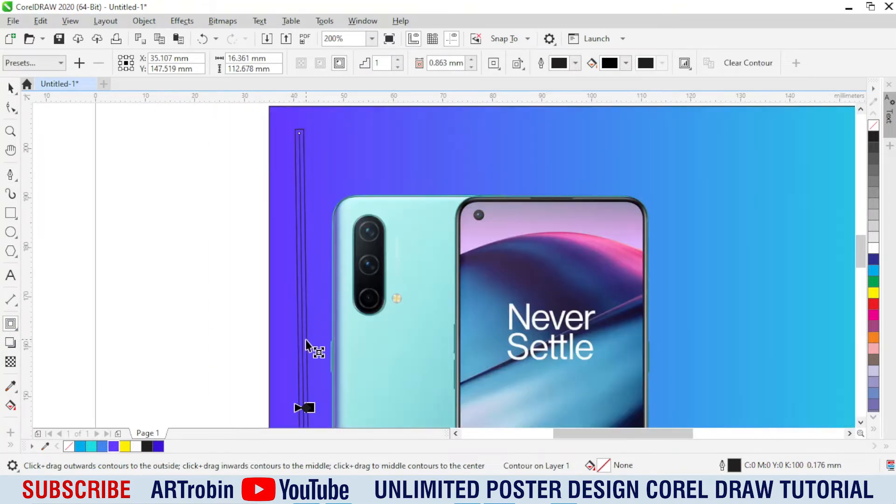
scroll(314, 413, "up", 3)
left_click_drag(279, 359, 269, 359)
Step: Break the contour apart and delete the original centre line
key("space")
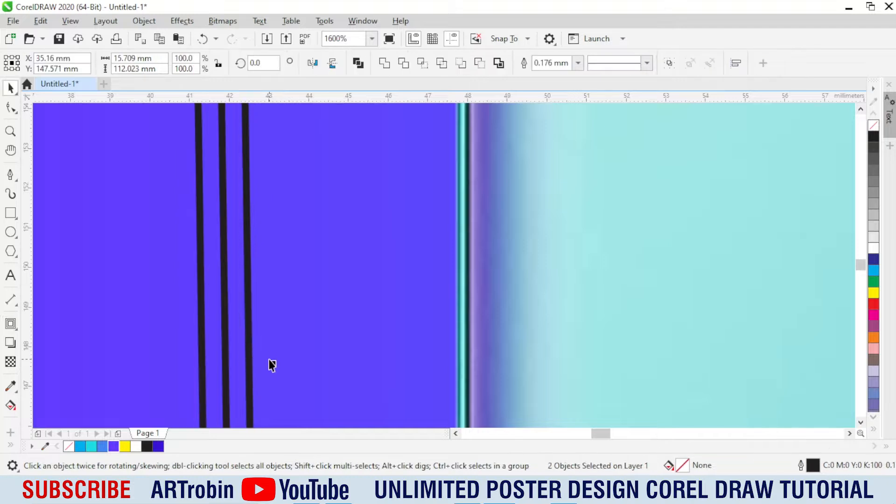
left_click(240, 322)
left_click(222, 306)
key("Delete")
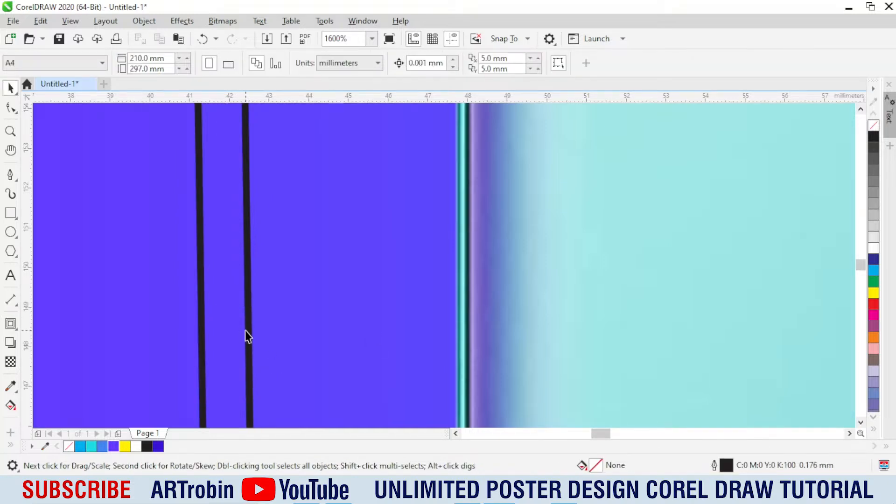
Step: Contour the outlined strip inward and break it apart, leaving a narrower strip about 14.7 by 111 mm inside it
left_click(245, 330)
key("space")
left_click_drag(241, 336, 276, 335)
key("space")
left_click(231, 313)
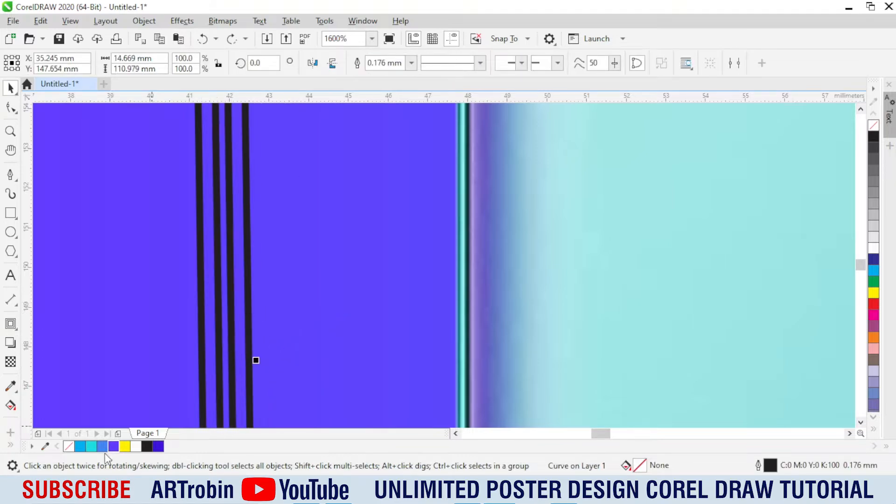
Step: Fill the inner and outer strips with cyan #1DDDE1 and remove their outlines
left_click(90, 446)
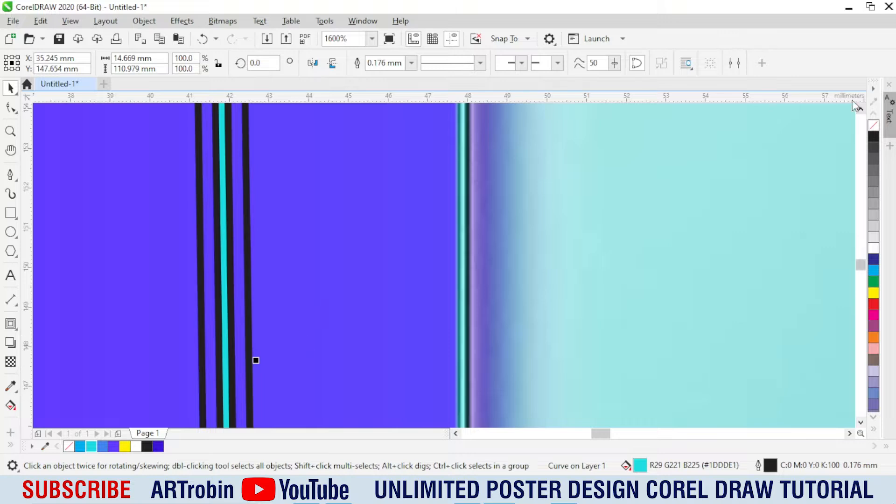
right_click(874, 126)
left_click(240, 267)
left_click(89, 447)
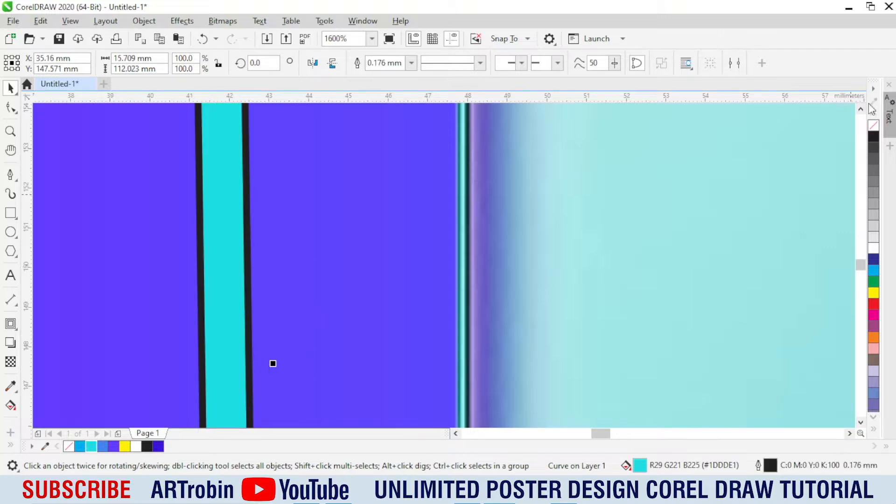
right_click(874, 125)
Step: Apply a Gaussian blur to the outer cyan strip
left_click(181, 21)
mouse_move(201, 80)
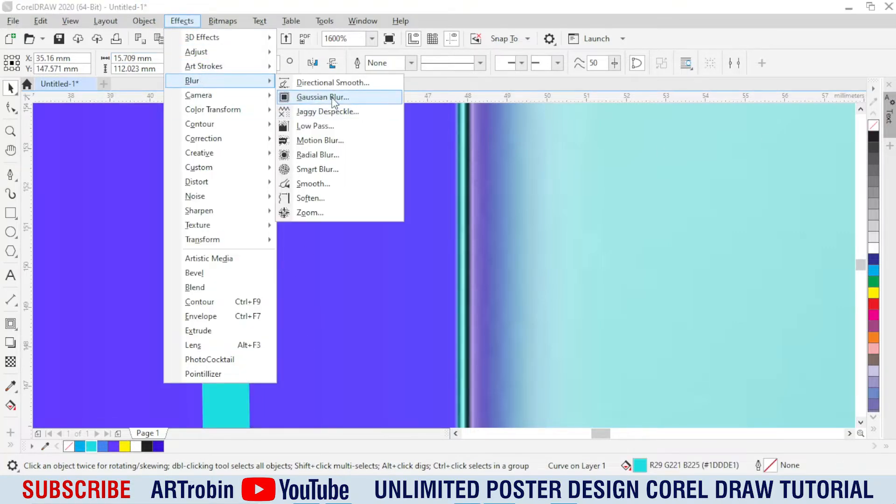
left_click(320, 94)
left_click(384, 232)
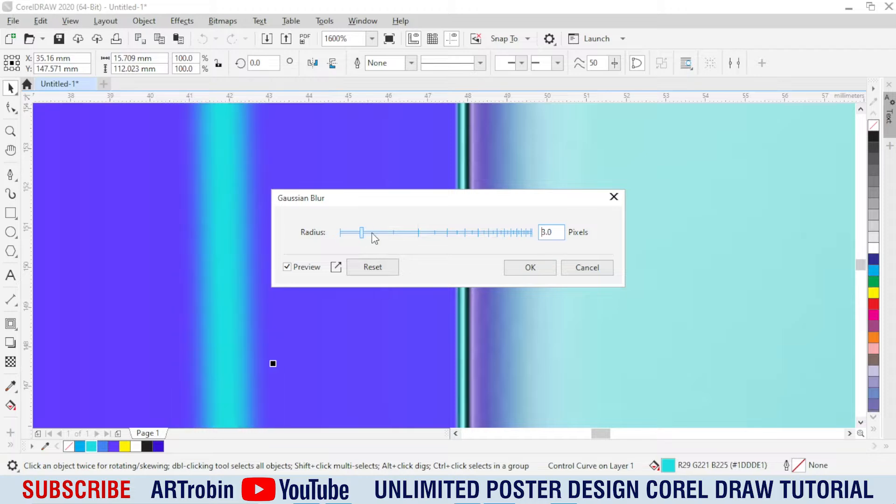
left_click(510, 268)
scroll(310, 243, "down", 5)
scroll(315, 208, "up", 3)
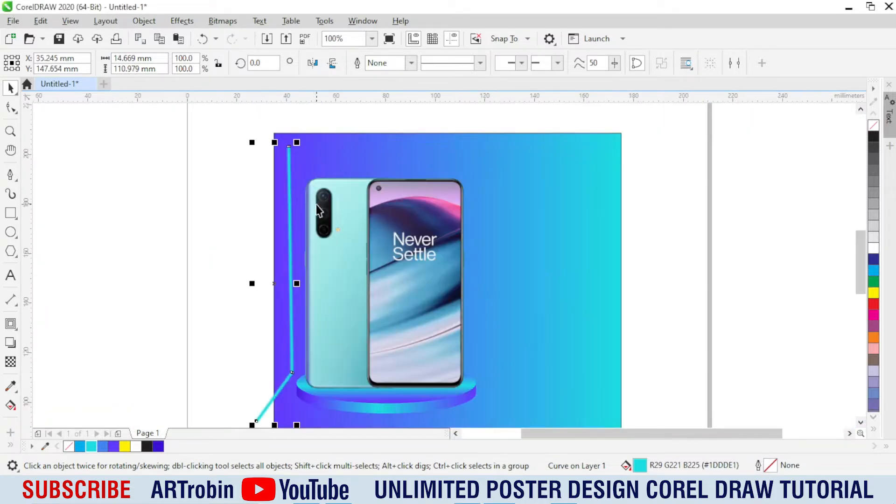
left_click(131, 203)
scroll(281, 191, "up", 1)
left_click(281, 191)
scroll(323, 181, "down", 1)
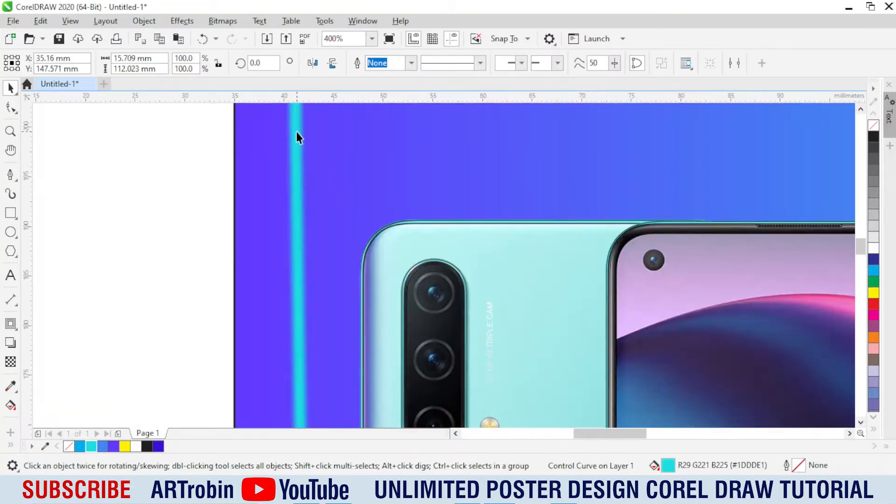
left_click_drag(296, 142, 154, 155)
key("ctrl+z")
Step: Blur the outer strip further with another Gaussian Blur so it glows around the inner strip
left_click(182, 21)
mouse_move(219, 80)
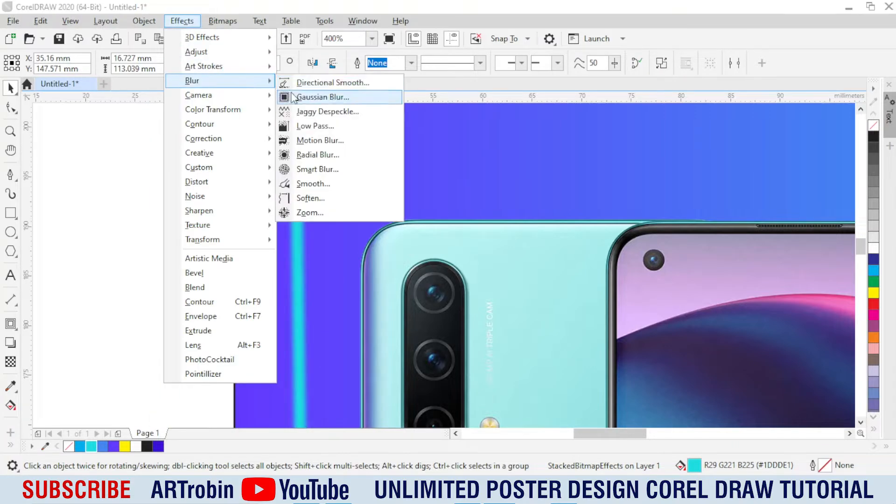
left_click(317, 94)
left_click_drag(373, 236, 377, 234)
left_click(551, 271)
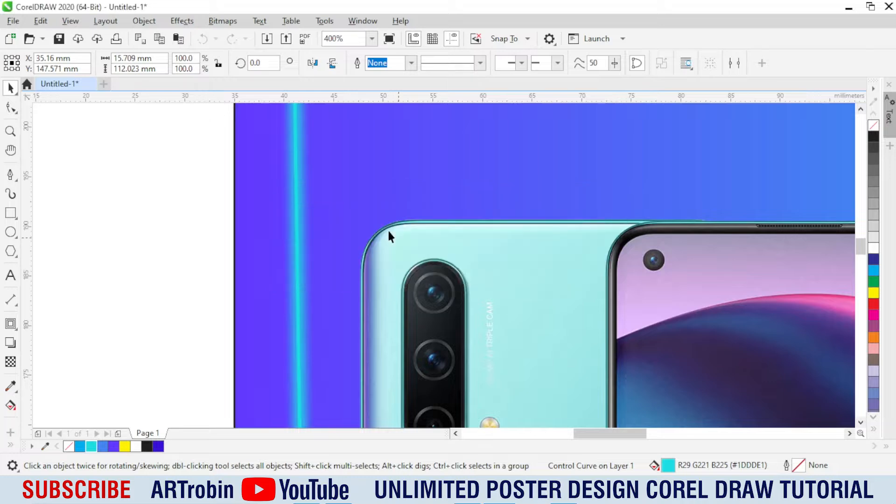
Step: Group the inner and outer strips and fade the group's upper end with a fountain transparency
scroll(367, 208, "down", 3)
left_click_drag(392, 400, 393, 401)
key("ctrl+g")
scroll(357, 233, "up", 1)
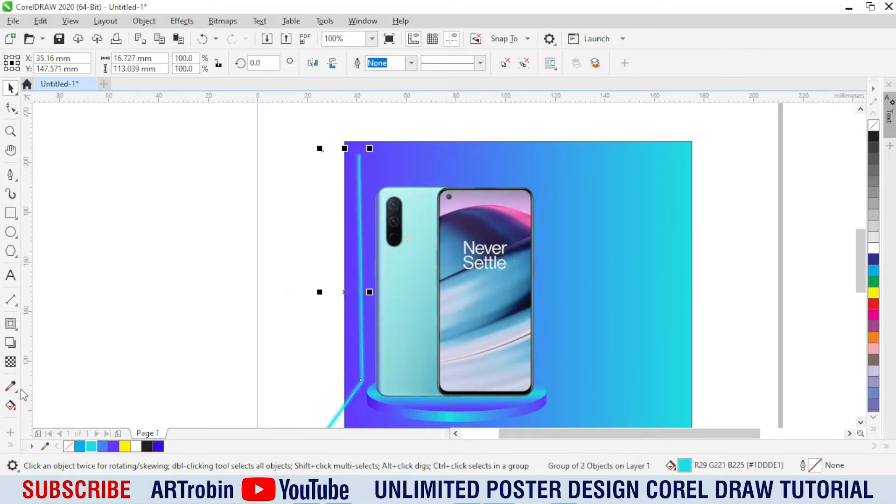
left_click(11, 362)
key("space")
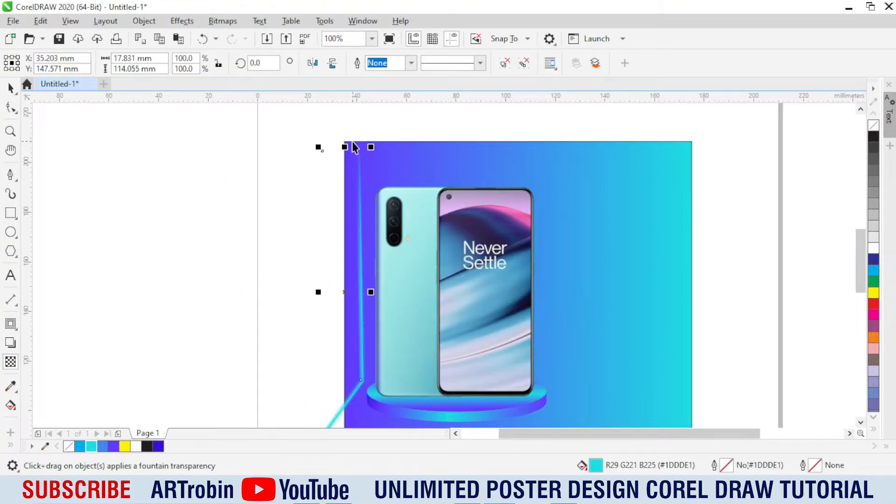
Step: PowerClip the glowing strip group inside the gradient background rectangle
left_click(328, 342)
right_click(360, 307)
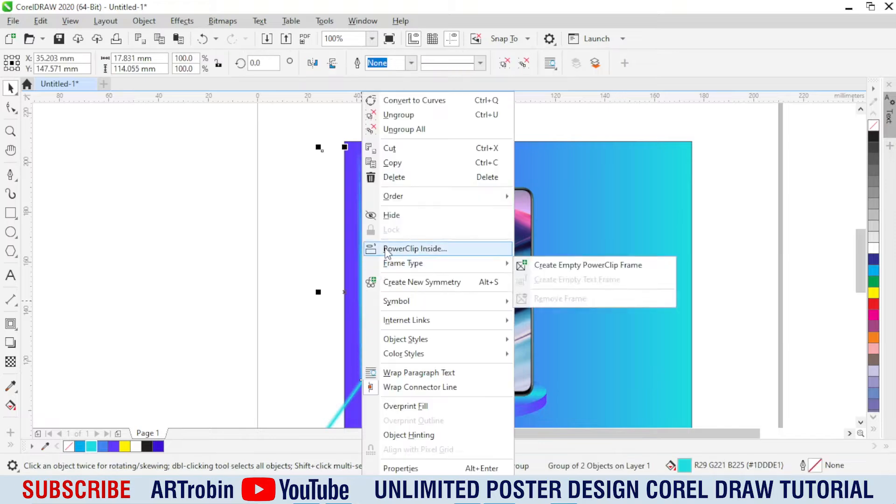
left_click(392, 248)
left_click(352, 245)
left_click(276, 240)
Step: Enlarge the clipped strip group to 104.4 %, about 18.5 by 119 mm, extending its lower end outward
left_click(365, 341, "alt")
left_click(363, 345, "alt")
scroll(350, 353, "down", 1)
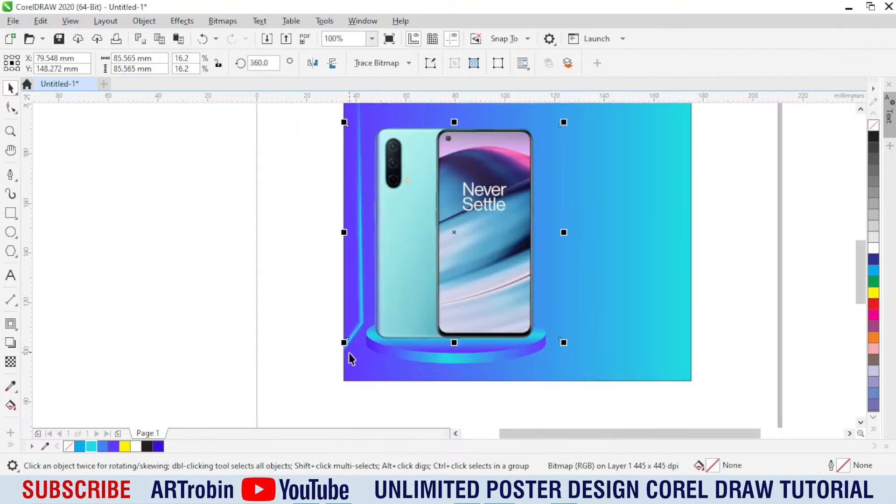
scroll(350, 354, "up", 1)
left_click(342, 343, "ctrl")
mouse_move(291, 402)
left_mouse_down()
mouse_move(271, 434)
mouse_move(286, 400)
mouse_move(285, 415)
left_mouse_up()
scroll(228, 396, "down", 1)
Step: Copy the glowing strip sideways by about 6.35 mm and repeat the copy across the area behind the phones
left_click_drag(306, 261, 321, 260)
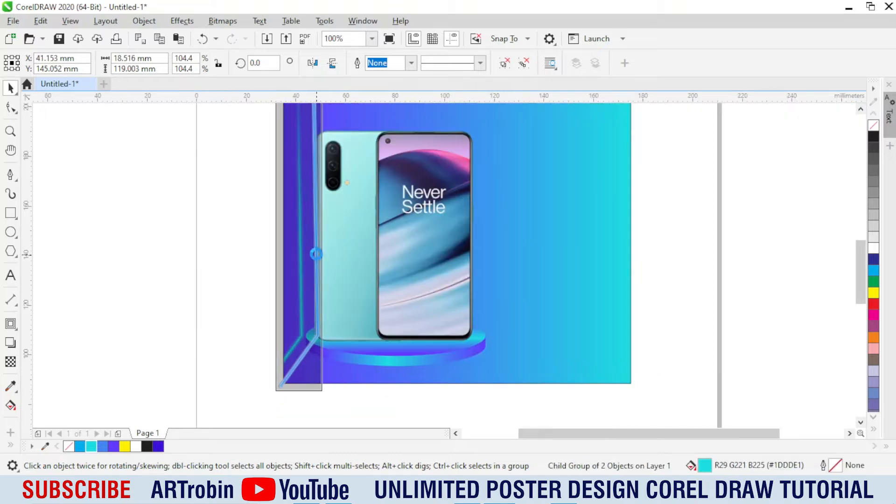
scroll(354, 284, "down", 1)
scroll(354, 278, "up", 1)
key("ctrl+r")
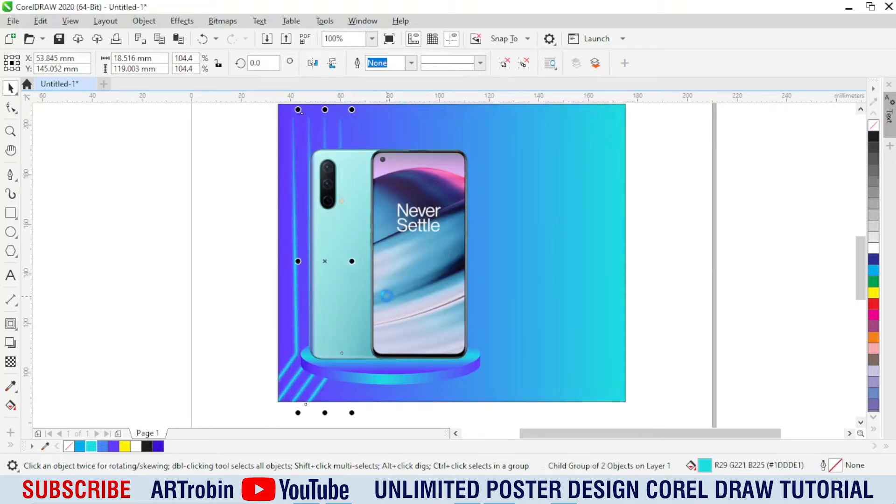
scroll(420, 333, "down", 1)
scroll(437, 302, "up", 1)
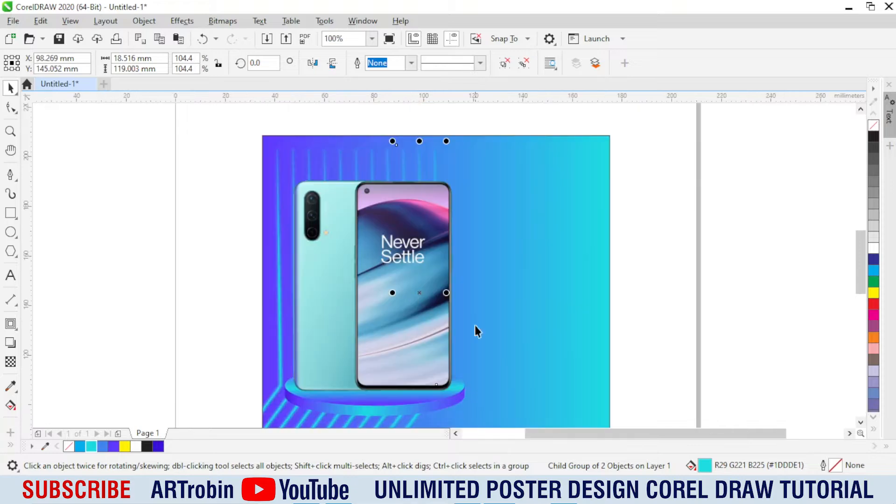
Step: Recolour every second glowing strip white, starting with the second one from the left edge
scroll(445, 242, "down", 1)
left_click(379, 361)
scroll(375, 348, "up", 2)
left_click(332, 294, "ctrl")
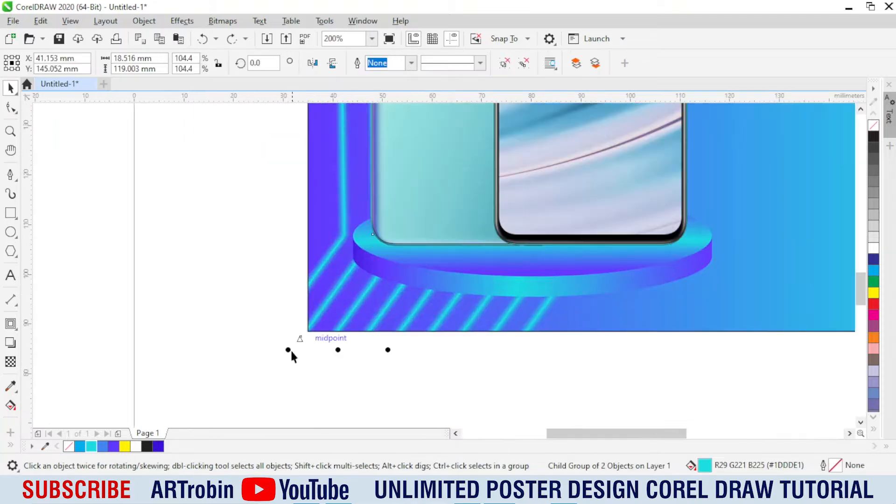
key("ctrl+r")
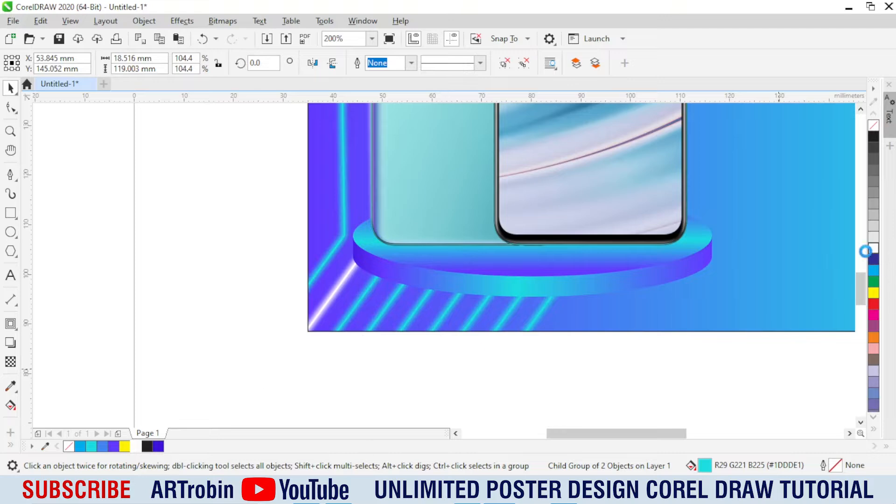
key("ctrl+r")
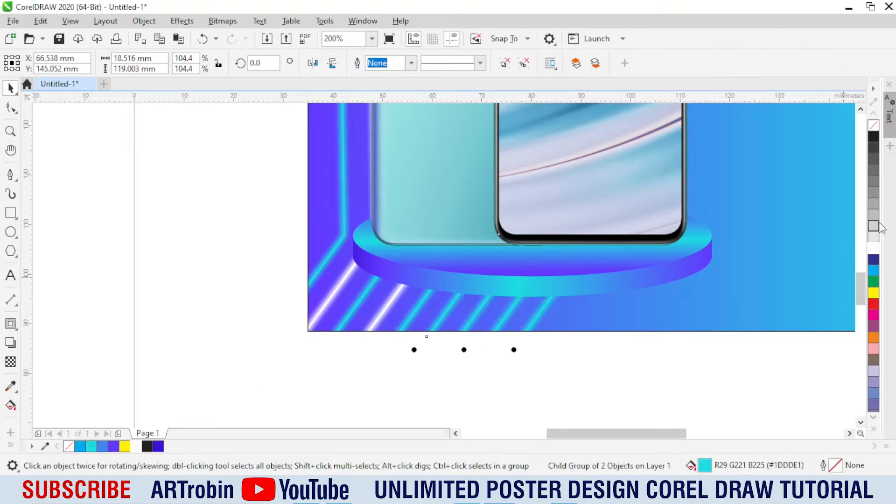
key("ctrl+r")
key("ctrl+r")
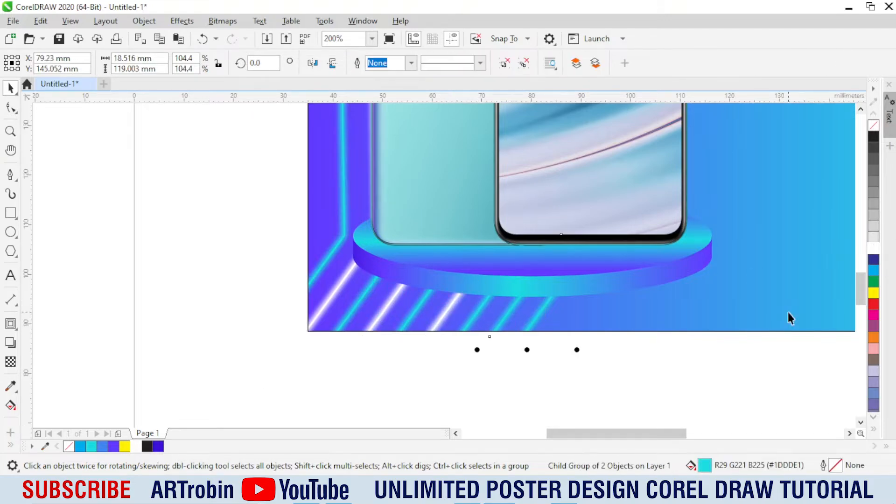
Step: Open the background rectangle's PowerClip contents for editing
scroll(386, 372, "down", 2)
scroll(420, 357, "up", 1)
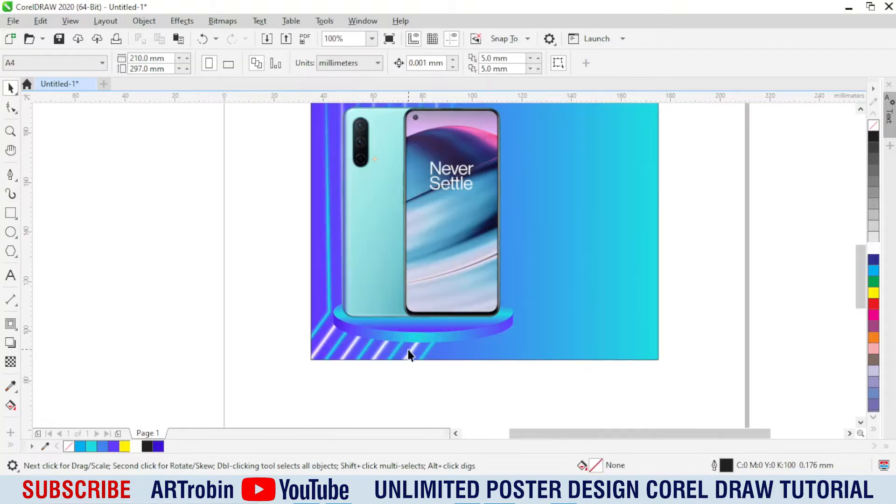
key("space")
key("space")
left_click(476, 361)
double_click(466, 352)
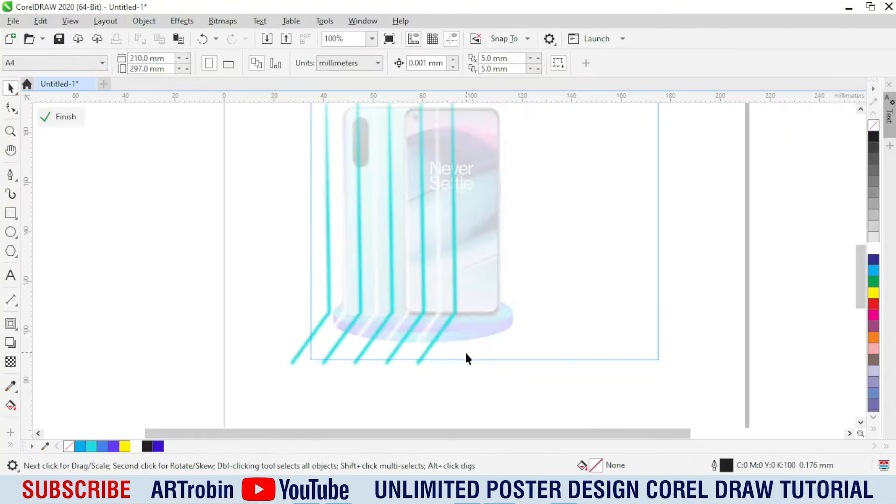
Step: Fade the lower ends of the third, fourth and fifth cyan strips with downward fountain transparencies
left_click(422, 310)
left_click(11, 362)
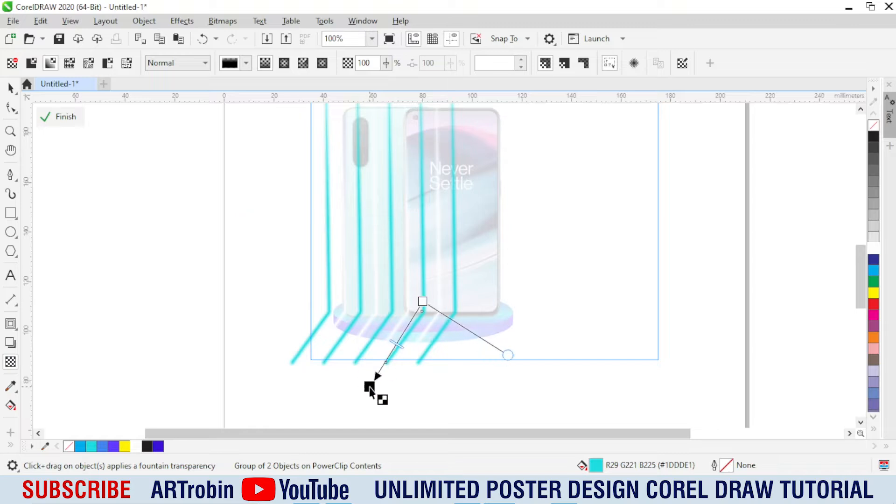
key("space")
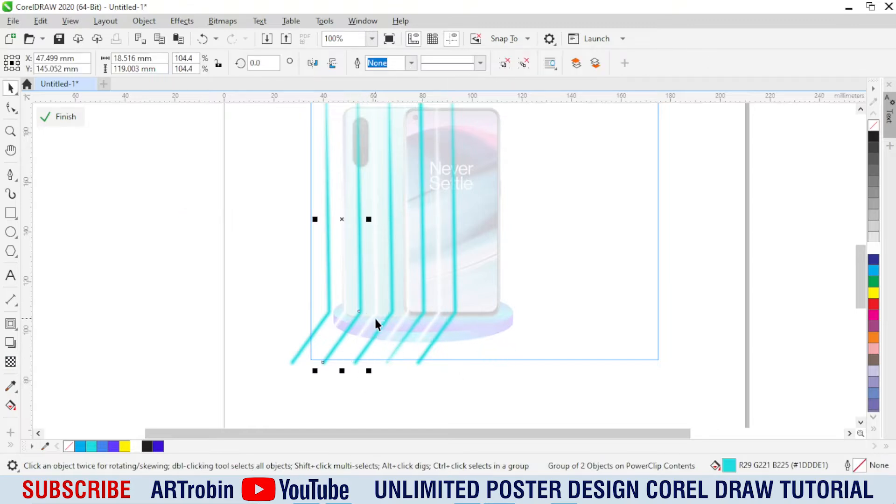
key("space")
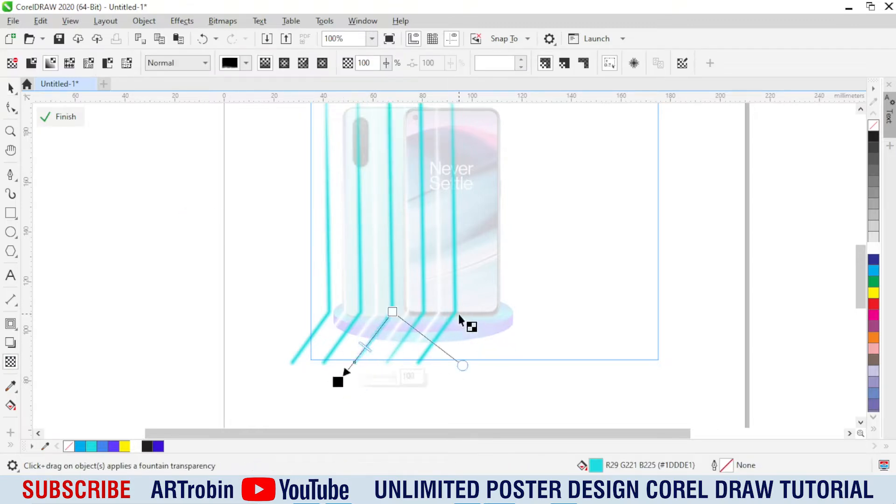
left_click(456, 310)
left_click_drag(455, 310, 400, 385)
key("space")
Step: Finish editing the PowerClip contents and return to the full poster
scroll(308, 366, "down", 1)
scroll(384, 234, "up", 1)
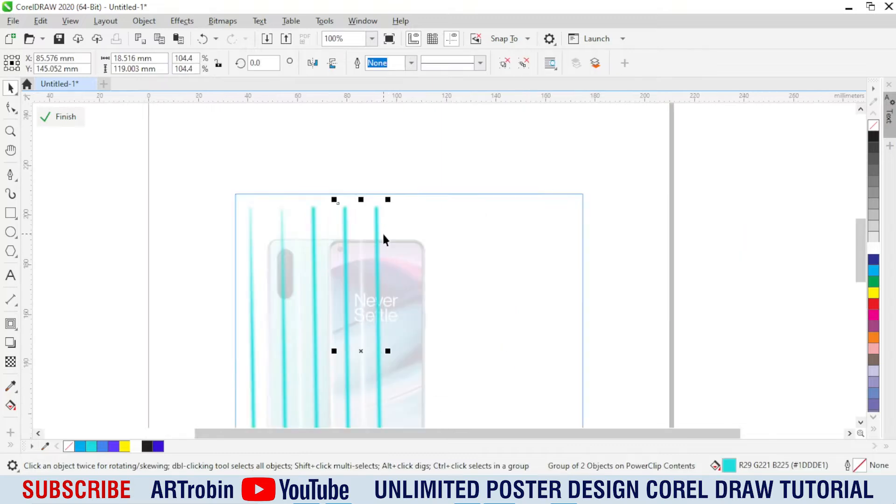
left_click(436, 157)
left_click(563, 224, "ctrl")
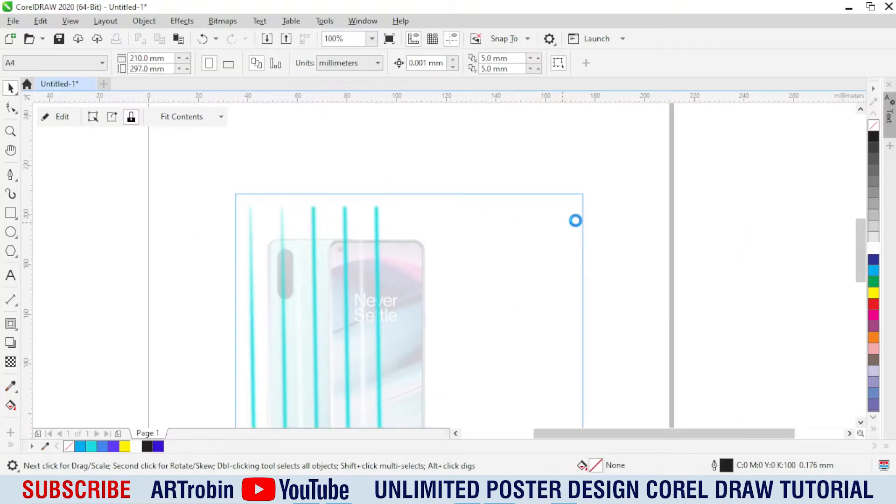
left_click(369, 188)
scroll(353, 224, "down", 1)
scroll(333, 304, "up", 1)
scroll(379, 304, "down", 1)
left_click(381, 326)
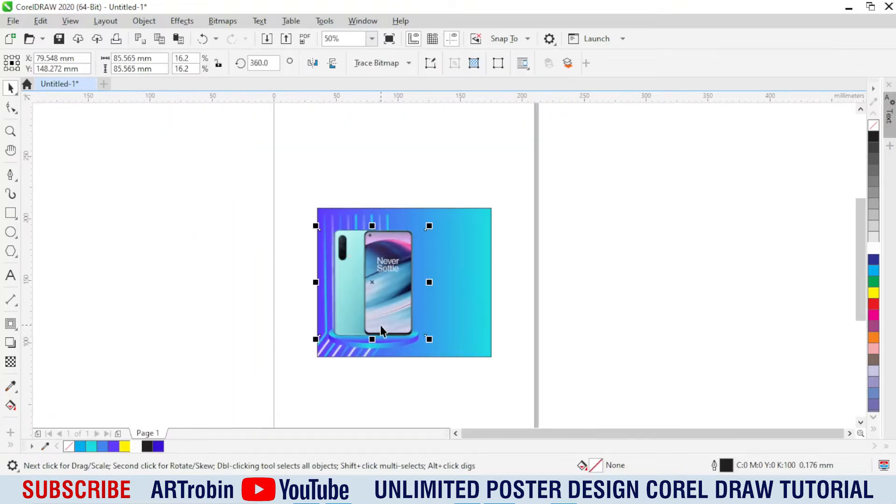
Step: Delete the bent cyan strip nearest the poster's left edge
key("Escape")
scroll(366, 318, "up", 1)
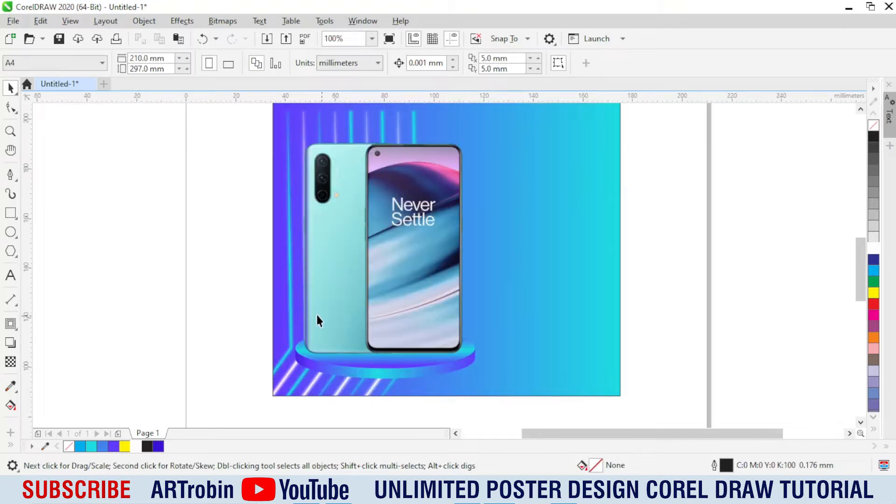
left_click(290, 291, "ctrl")
key("Escape")
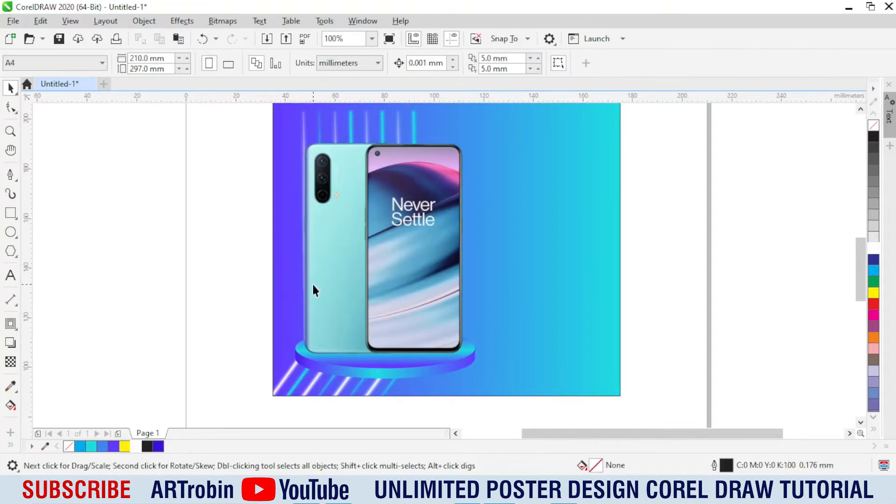
left_click(11, 175)
left_click(287, 338, "shift")
key("space")
scroll(287, 233, "up", 1)
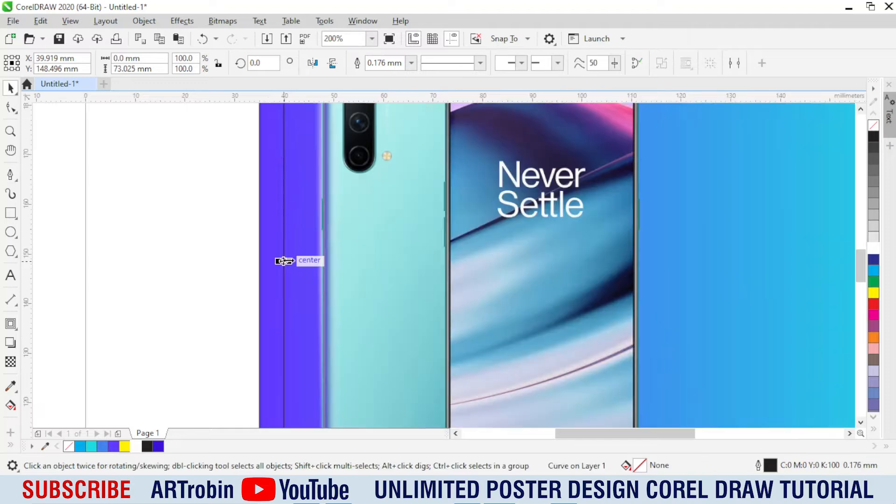
left_click_drag(284, 262, 295, 263)
left_click(11, 176)
scroll(283, 224, "down", 1)
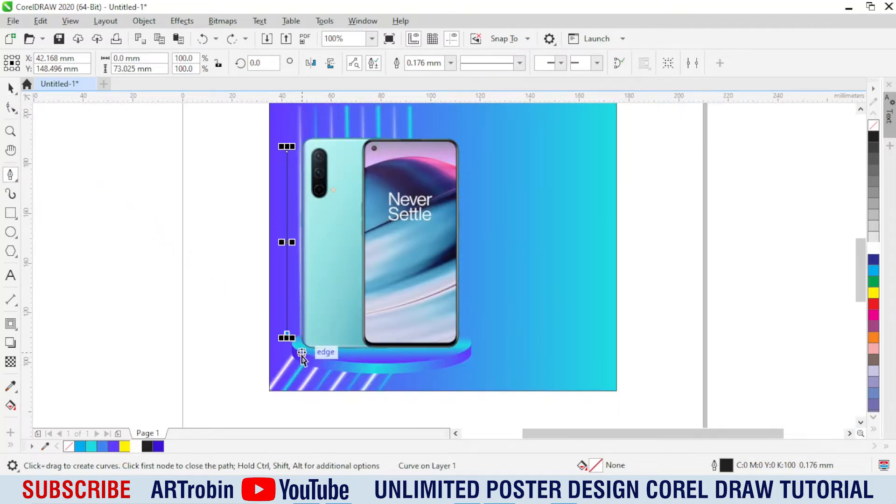
key("space")
key("Escape")
Step: Draw a closed vertical line about 82 mm tall beside the phones with the Pen tool and bow it into a thin sliver
left_click(10, 176)
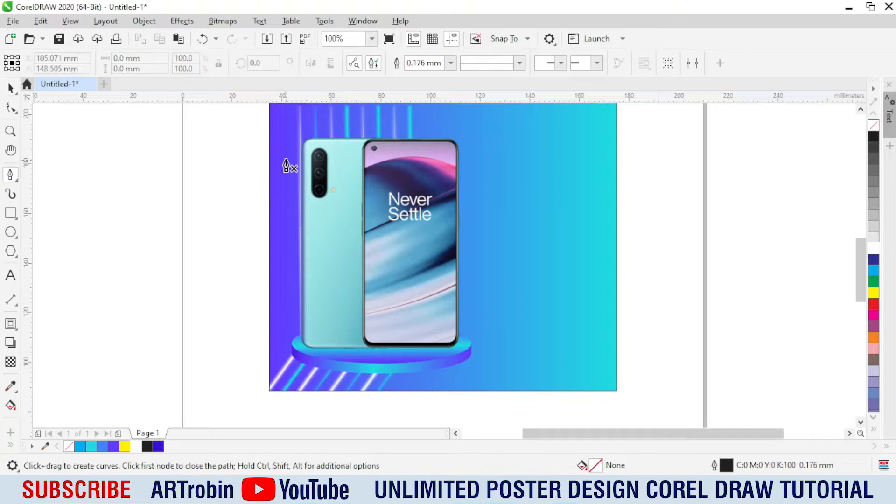
left_click(282, 341)
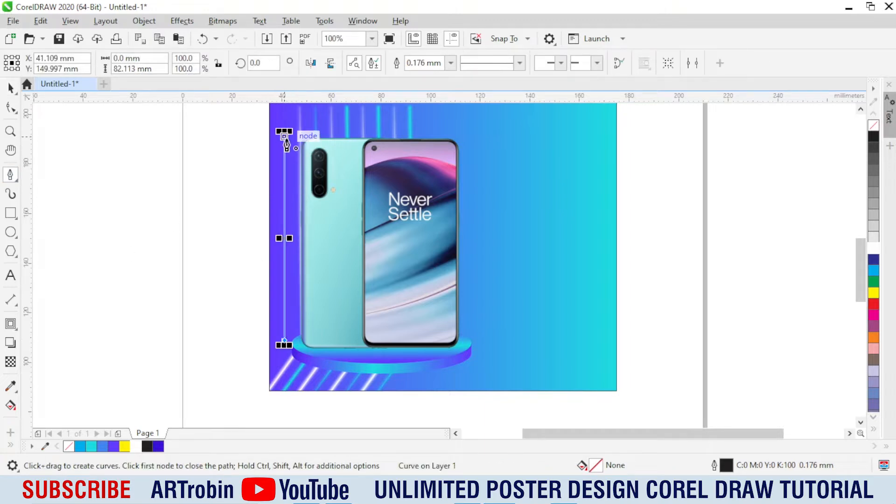
left_click(11, 108)
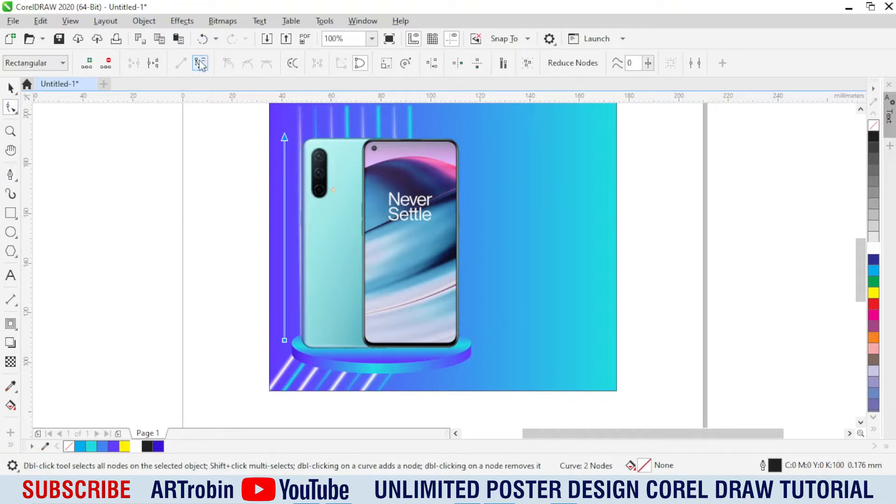
left_click(200, 65)
scroll(279, 247, "up", 2)
mouse_move(307, 225)
left_mouse_down()
mouse_move(314, 225)
mouse_move(300, 237)
left_mouse_up()
Step: Fill the sliver cyan (#1DDDE1) without an outline and make a centred copy about 0.79 mm wide
key("space")
left_click(93, 446)
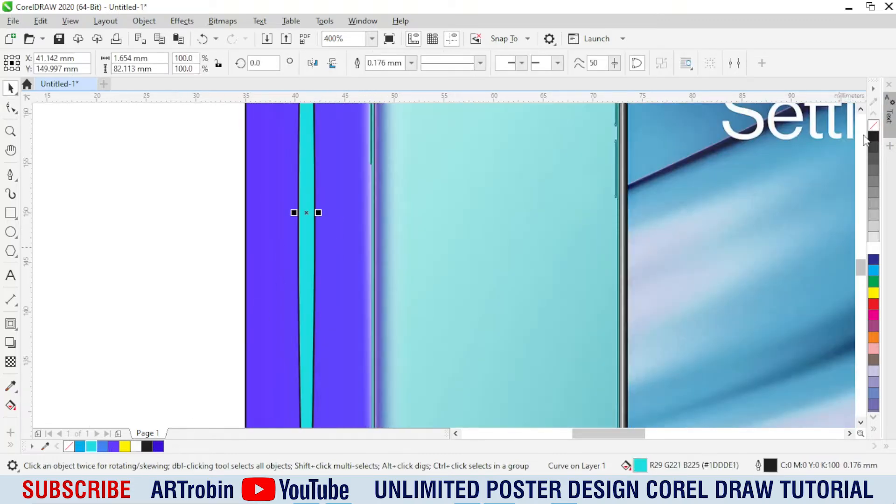
right_click(874, 125)
scroll(334, 224, "up", 2)
left_click_drag(258, 238, 246, 249)
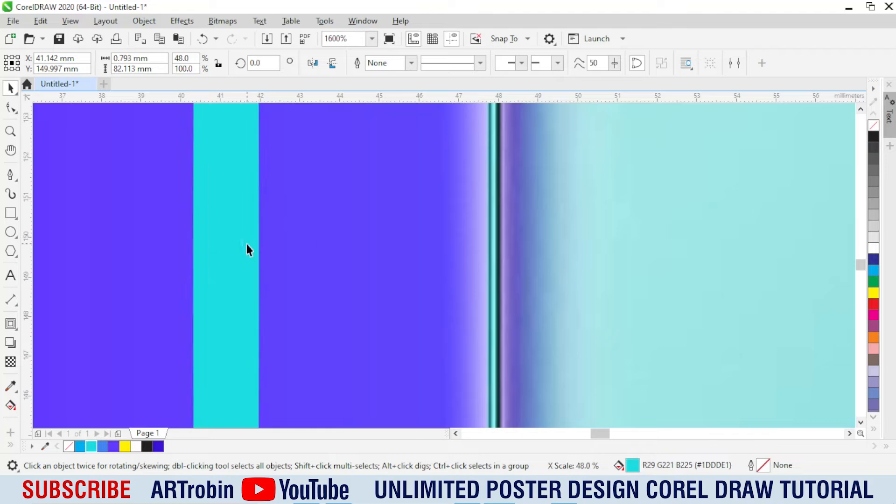
key("ctrl+z")
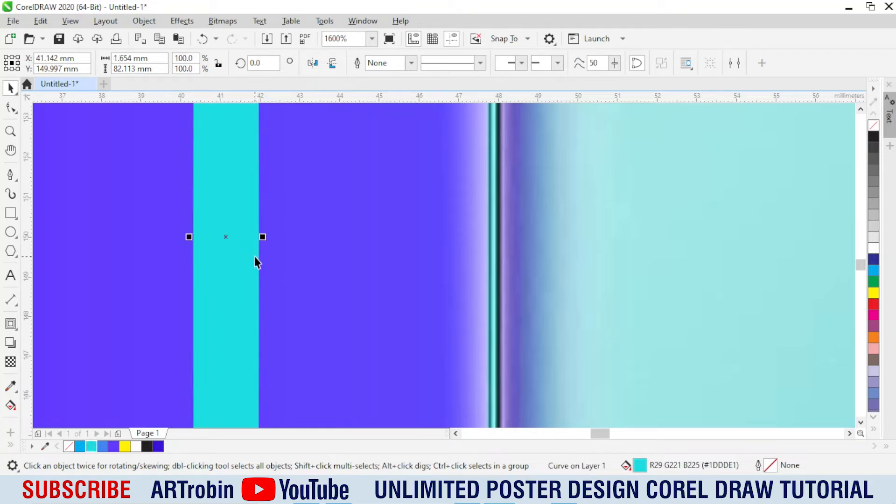
Step: Apply a Gaussian Blur with a radius of 8.7 pixels to the wider cyan sliver
left_click(182, 20)
left_click(330, 96)
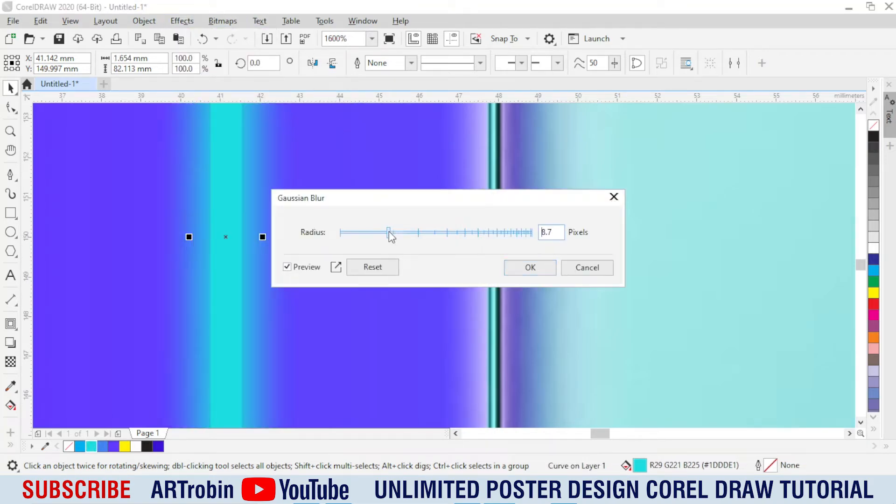
left_click(530, 267)
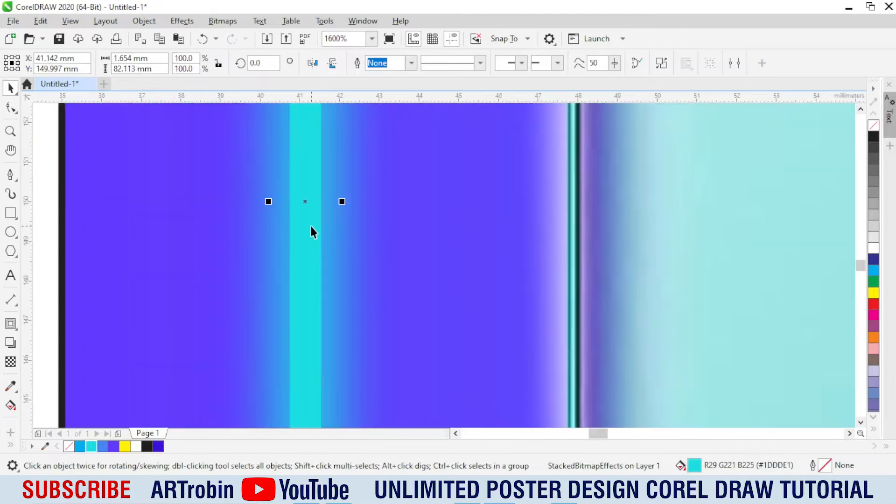
Step: Make a centred copy of the narrow inner sliver, widened to about 1.06 mm
left_click(320, 208, "alt")
left_click(320, 209, "alt")
double_click(315, 220)
key("space")
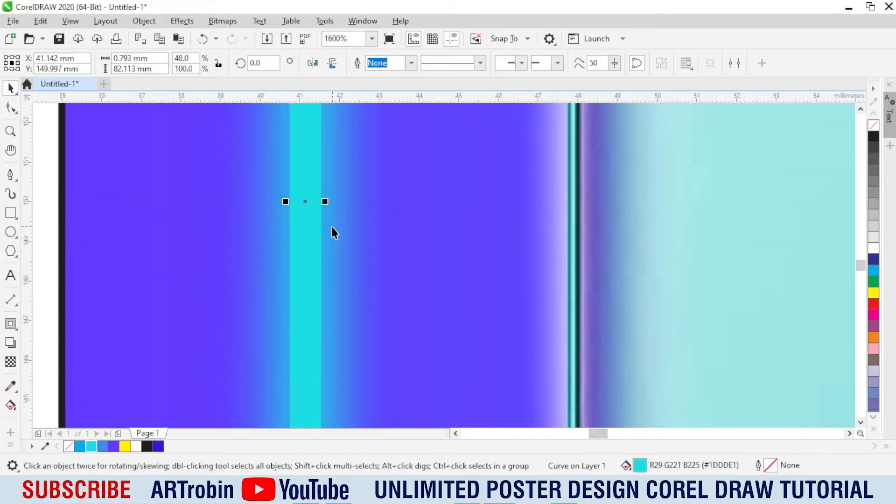
scroll(332, 228, "up", 2)
left_click_drag(321, 197, 331, 198)
Step: Soften the 1.06 mm sliver copy with a small-radius Gaussian Blur
left_click(181, 21)
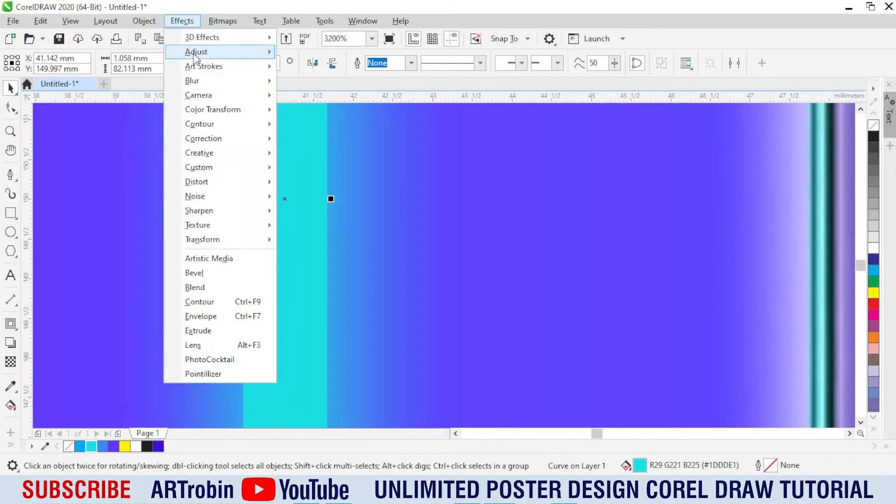
left_click(316, 99)
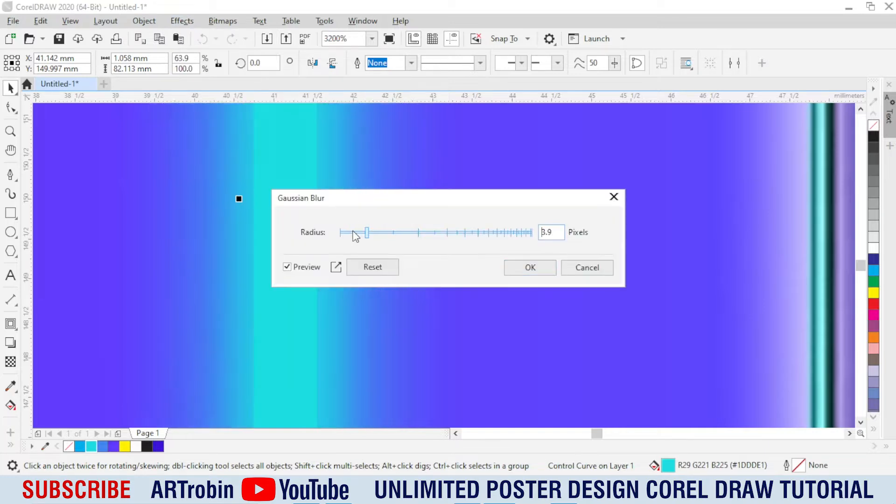
left_click(353, 232)
left_click(530, 267)
scroll(368, 240, "down", 6)
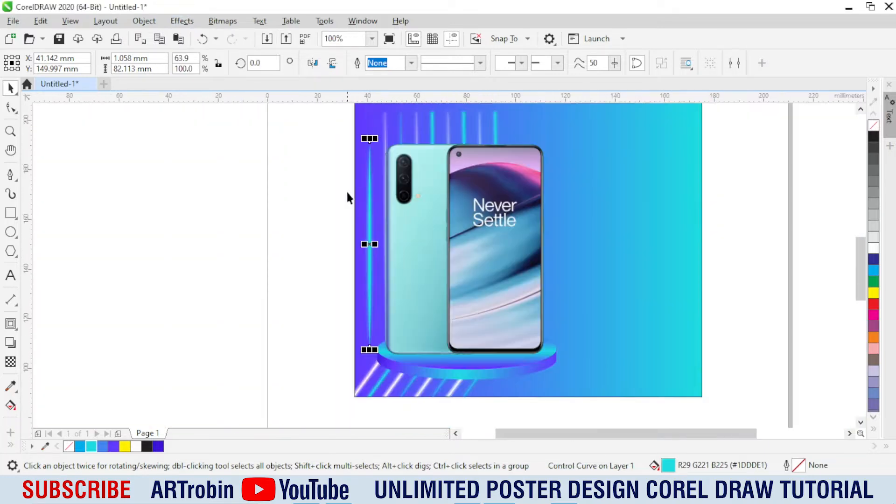
Step: Group the three stacked slivers and shift the group slightly towards the phones
left_click_drag(407, 380, 407, 380)
key("ctrl+g")
scroll(260, 274, "down", 1)
scroll(321, 250, "up", 1)
key("Escape")
scroll(312, 279, "up", 1)
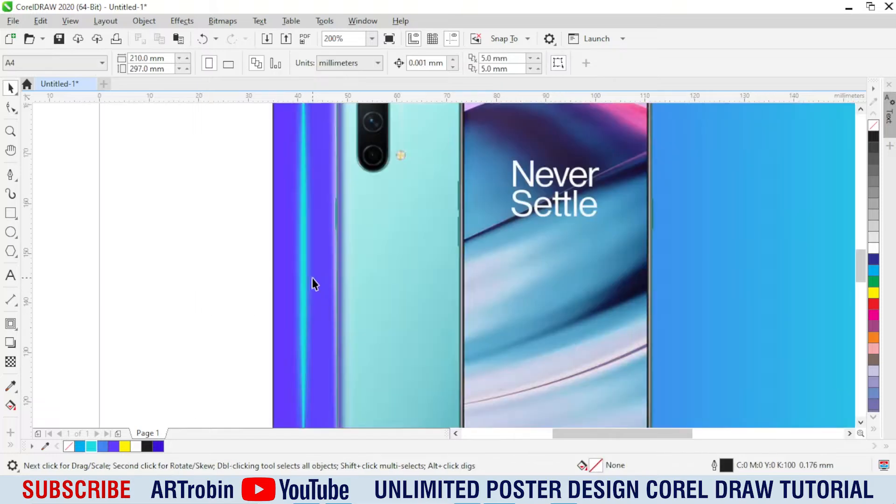
left_click_drag(301, 267, 308, 266)
scroll(259, 280, "down", 1)
Step: Apply a Gaussian Blur with a radius of 1.8 pixels to the grouped glowing sliver
left_click(145, 22)
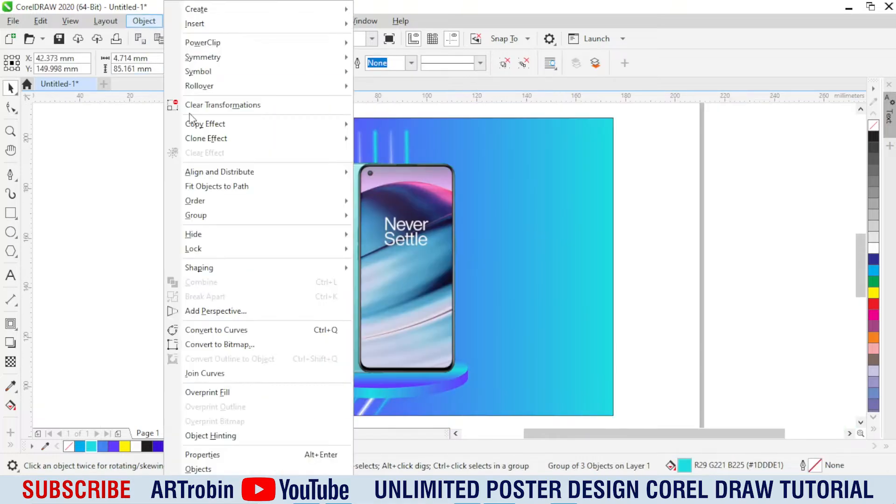
left_click(139, 26)
left_click(176, 22)
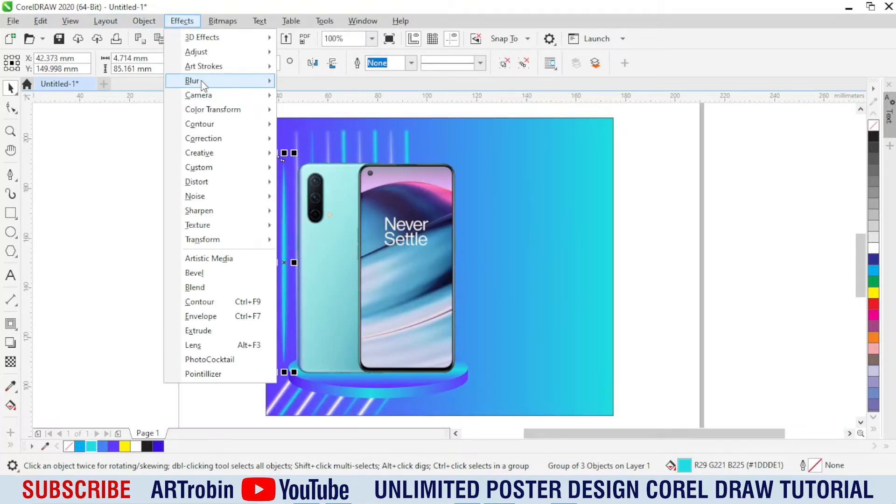
mouse_move(201, 80)
left_click(330, 94)
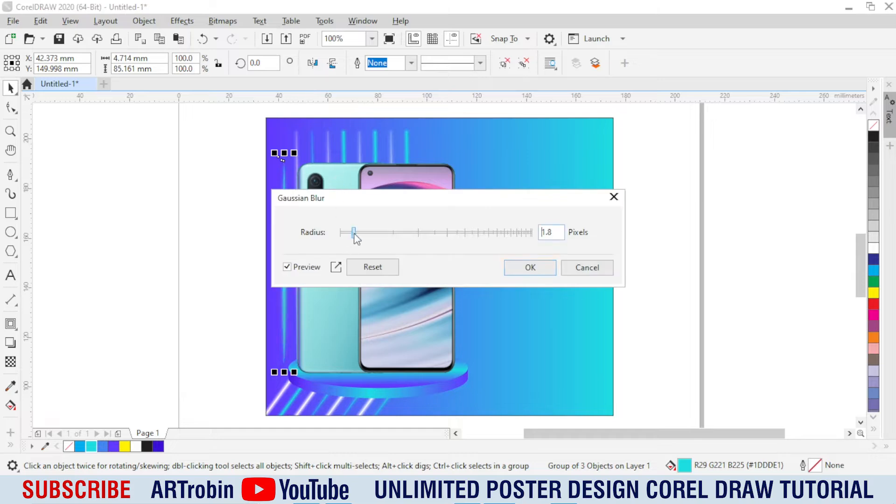
left_click(509, 268)
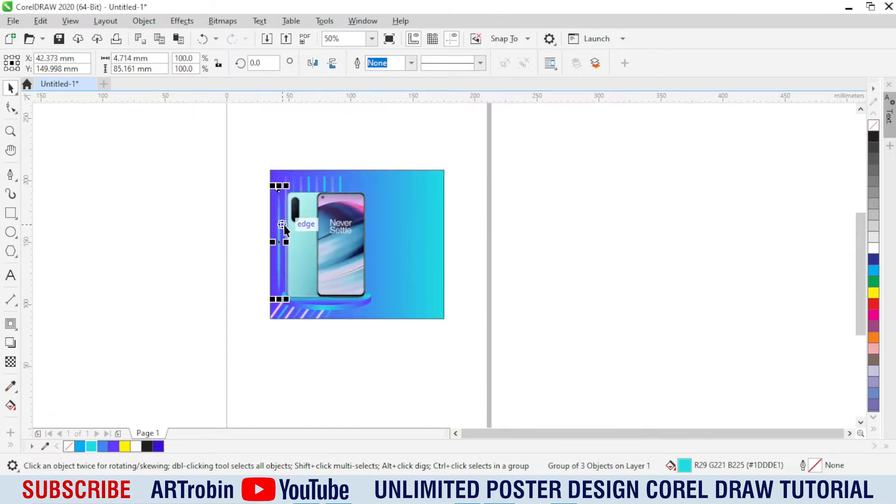
scroll(286, 225, "up", 1)
key("Escape")
scroll(289, 268, "down", 1)
scroll(354, 256, "up", 1)
scroll(392, 244, "down", 1)
scroll(364, 236, "up", 1)
scroll(364, 236, "down", 1)
scroll(327, 314, "up", 1)
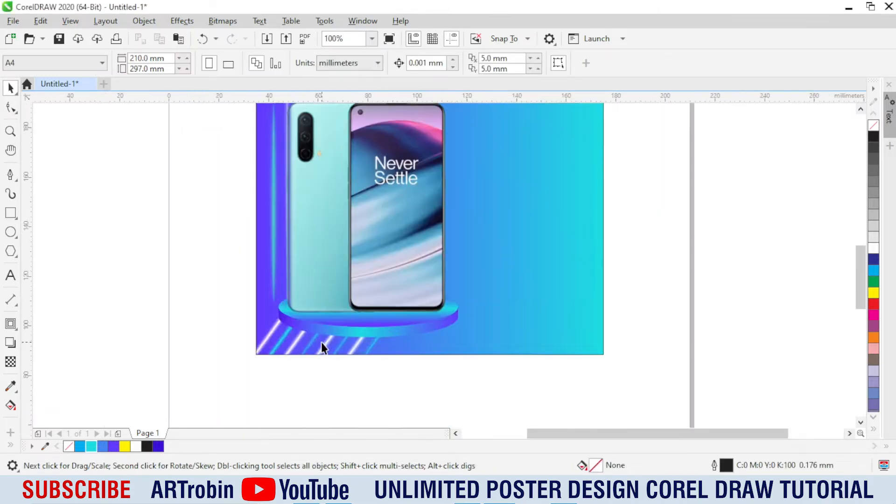
Step: Draw a wide rectangle across the poster's lower edge inside the background's PowerClip and leave the PowerClip
double_click(476, 314)
left_click(12, 214)
left_click_drag(102, 284, 572, 392)
key("space")
left_click(614, 283, "ctrl")
left_click(682, 275)
Step: Paste a copy of the gradient background into its own PowerClip contents and remove the copy's outline
left_click(595, 291)
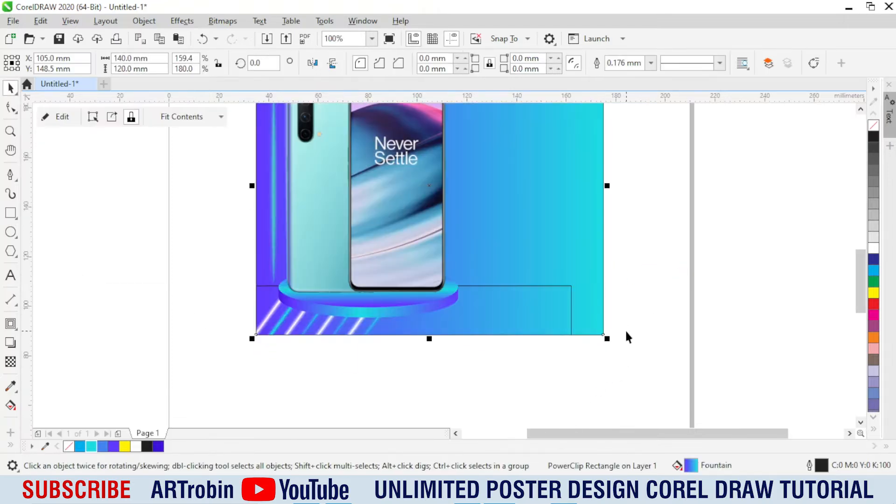
double_click(586, 256)
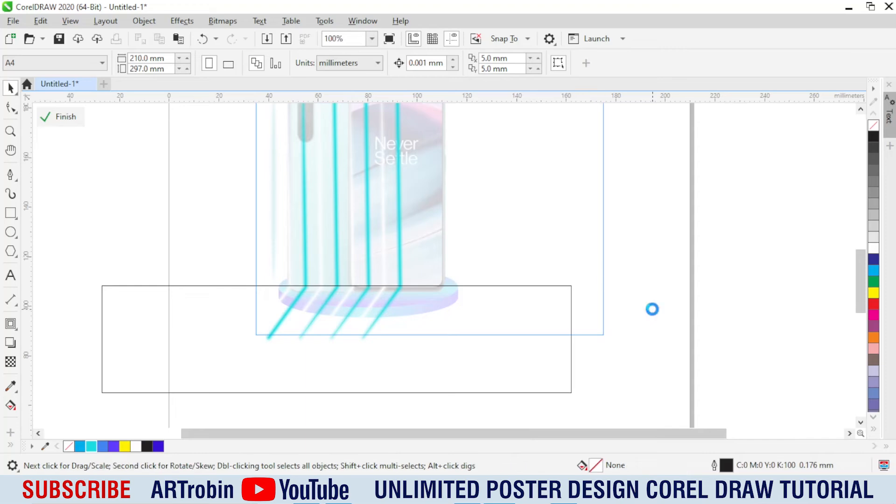
left_click(597, 312)
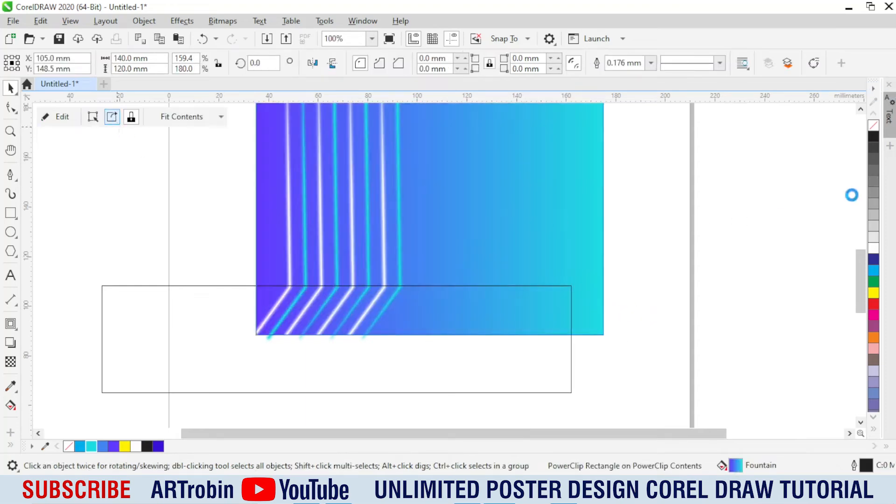
right_click(873, 124)
Step: Delete the drawn wide rectangle and the strips nested in the background copy, and clear the copy's empty PowerClip frame
left_click(526, 326)
left_click(538, 358)
key("Delete")
right_click(554, 263)
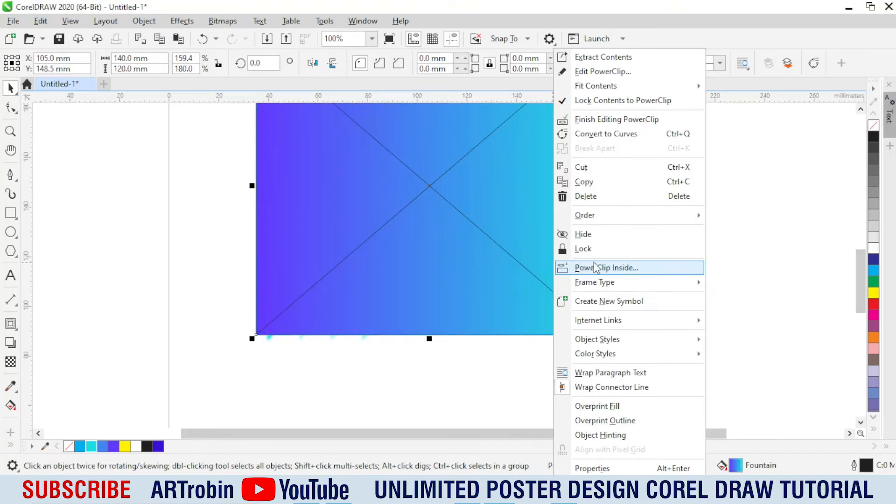
left_click(603, 71)
Step: Fade the background copy upward from the poster's lower edge with a vertical fountain transparency and finish editing the PowerClip
left_click(11, 362)
left_click_drag(327, 305, 326, 216)
left_click_drag(327, 305, 329, 341)
key("space")
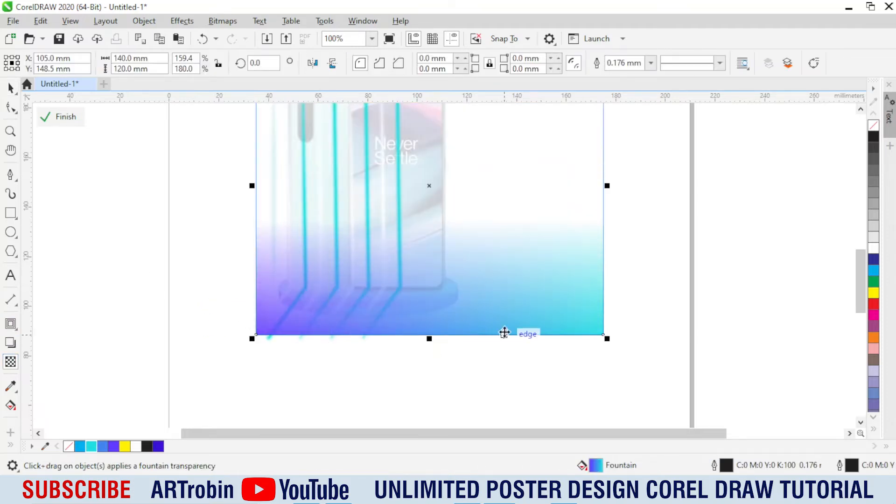
left_click(679, 299)
scroll(404, 279, "down", 2)
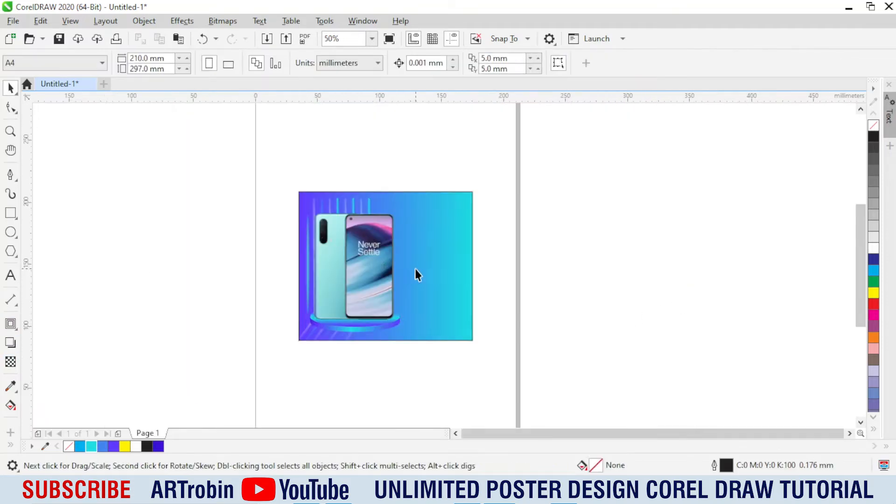
Step: Stretch the second cyan bent strip behind the phones and the white strip to its right upward, to about 129.7 mm tall
scroll(364, 213, "up", 2)
left_click(309, 186, "ctrl")
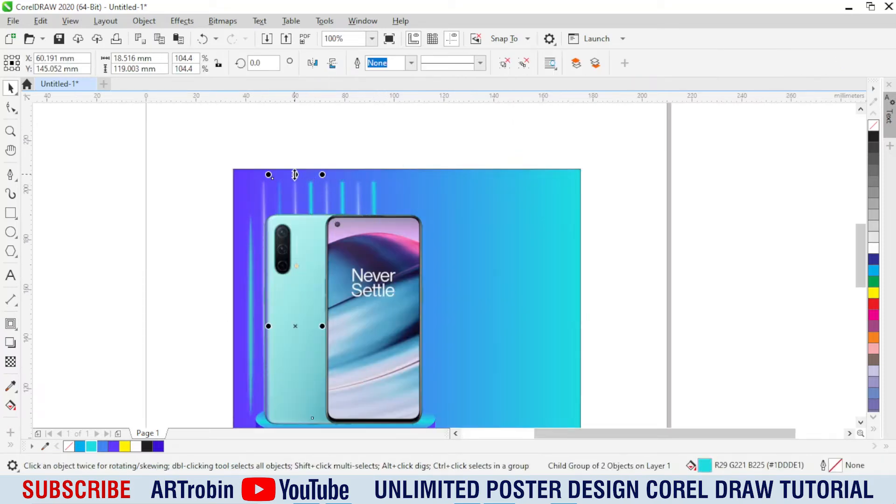
left_click_drag(295, 174, 295, 148)
left_click(326, 189, "ctrl")
key("ctrl+r")
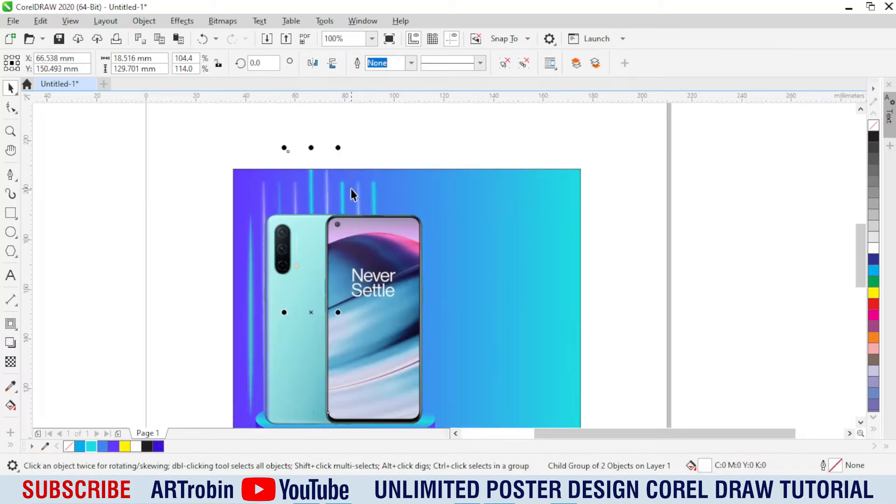
Step: Repeat the upward stretch on the first, third and fourth cyan bent strips and the white strip between the last two
left_click(343, 189, "ctrl")
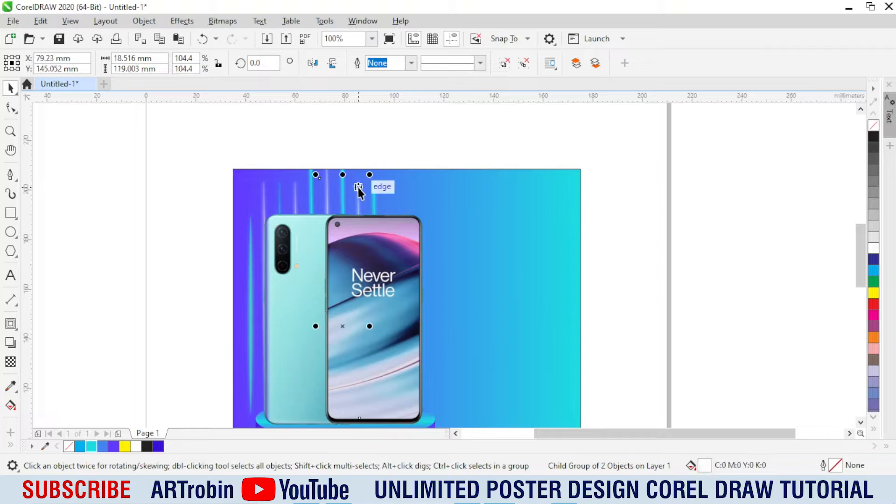
left_click(375, 191, "ctrl")
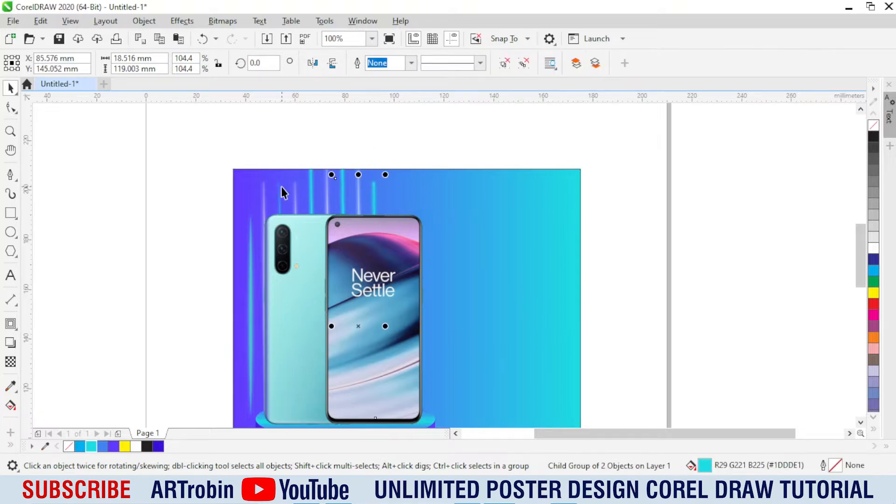
left_click(226, 218)
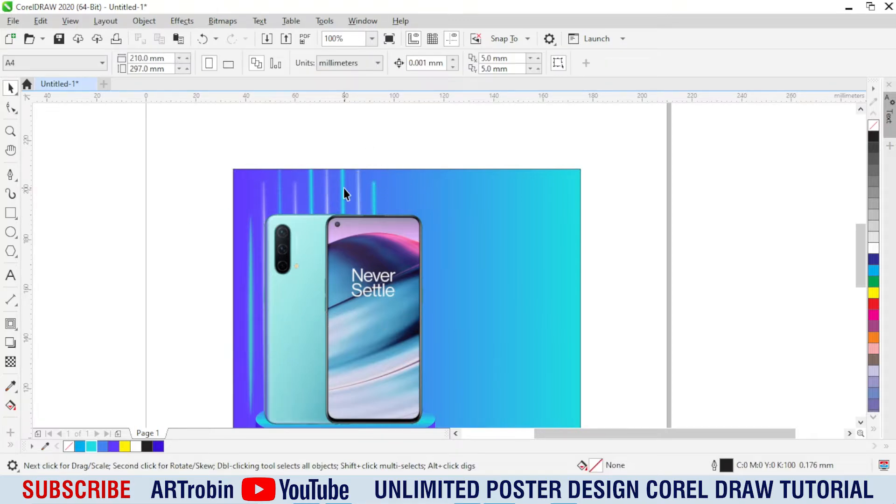
left_click(376, 187, "ctrl")
left_click(625, 248)
scroll(287, 193, "down", 2)
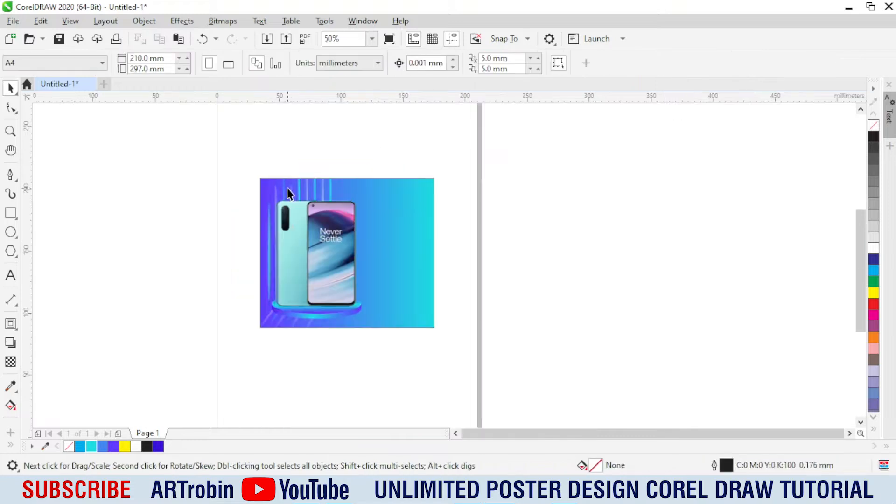
scroll(360, 241, "up", 2)
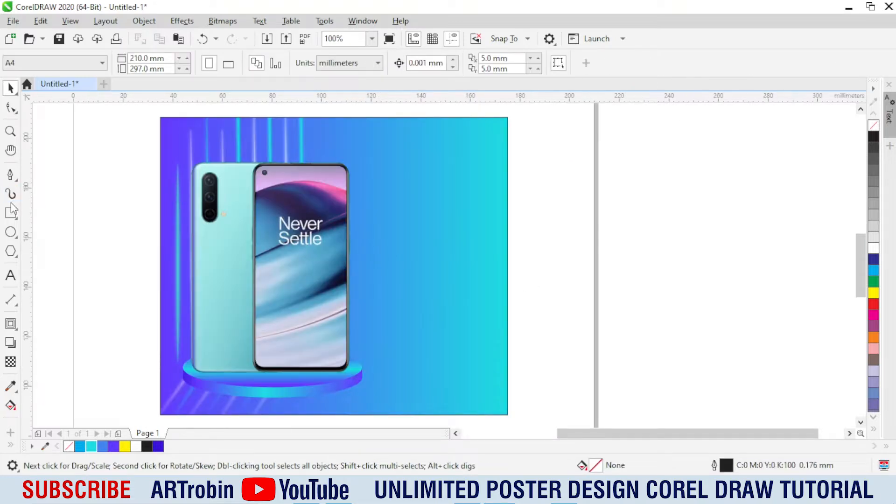
Step: Draw a rectangle about 49.2 × 22.8 mm on the background to the right of the phones
left_click(11, 212)
left_click_drag(361, 240, 481, 321)
key("space")
scroll(430, 314, "up", 2)
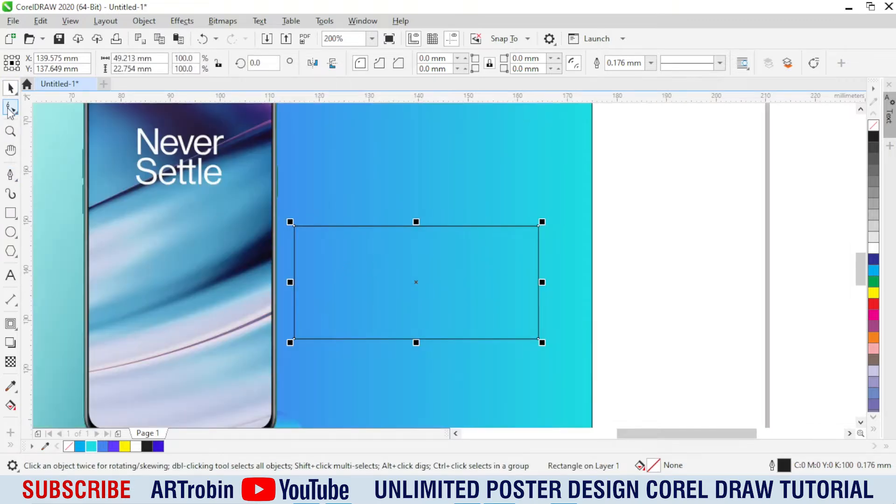
Step: Round the rectangle's corners to about 4 mm and skew its right side upward by about 10 degrees
left_click(11, 109)
left_click_drag(295, 227, 314, 226)
key("space")
left_click(437, 276)
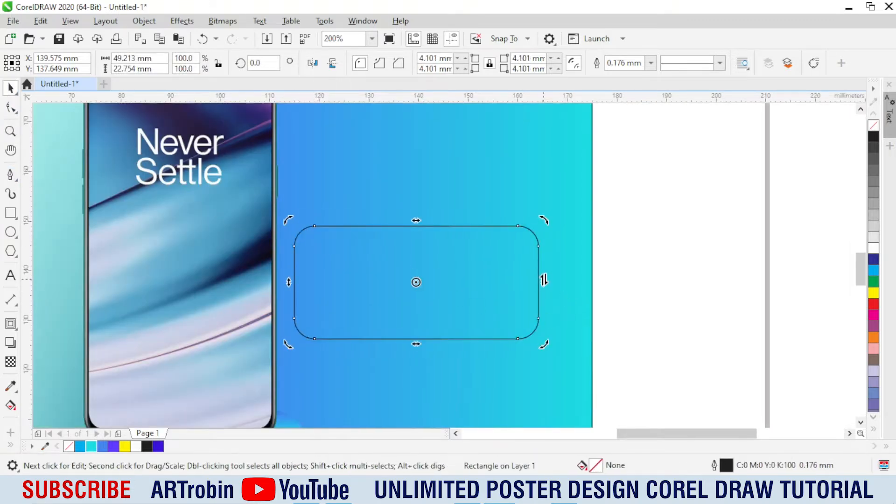
left_click_drag(543, 280, 544, 259)
left_click(432, 240)
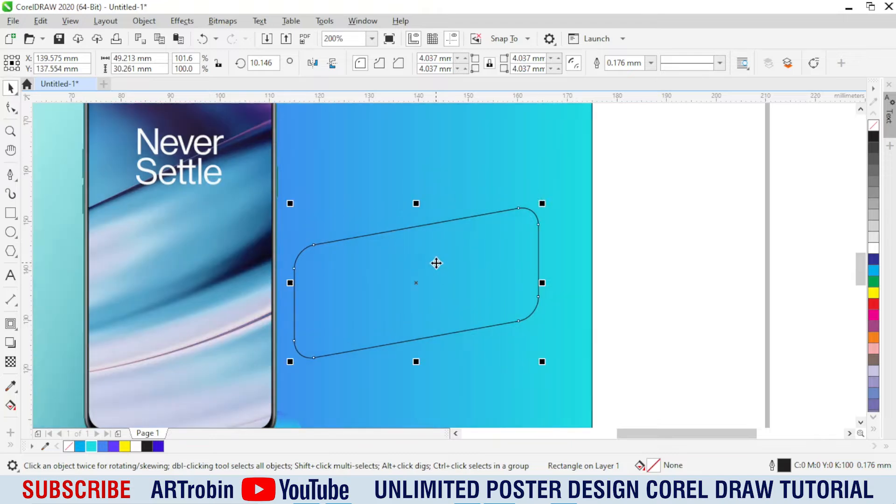
Step: Copy the word "Demo" from the Notepad notes and paste it as artistic text inside the rounded frame
key("alt+Tab")
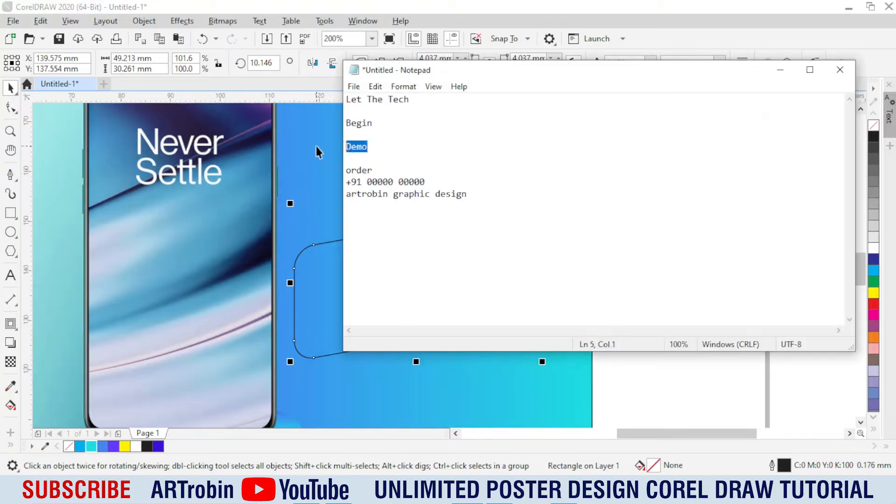
key("alt+Tab")
key("F8")
left_click(415, 280)
type("Demo")
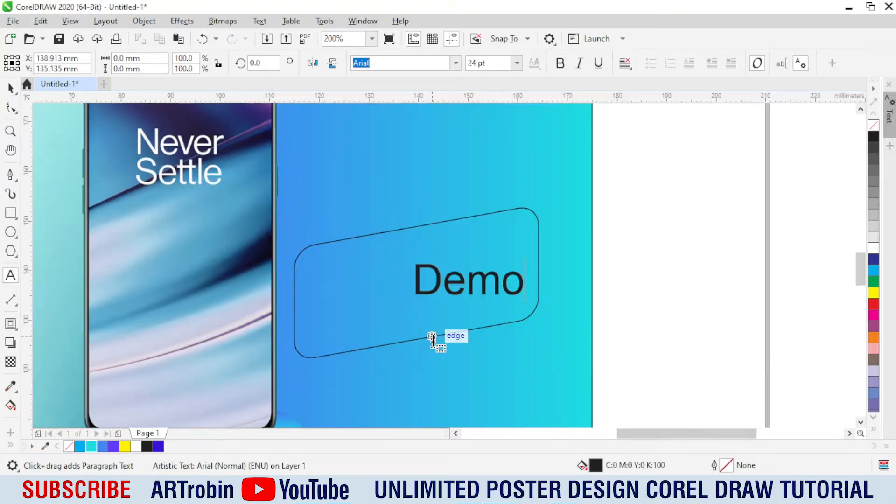
Step: Change the pasted word to uppercase, shift it toward the frame's left side and set its font to Swiss921 BT
key("shift+F3")
key("Return")
key("ctrl+space")
left_click_drag(472, 282, 378, 309)
left_click(456, 63)
left_click(411, 124)
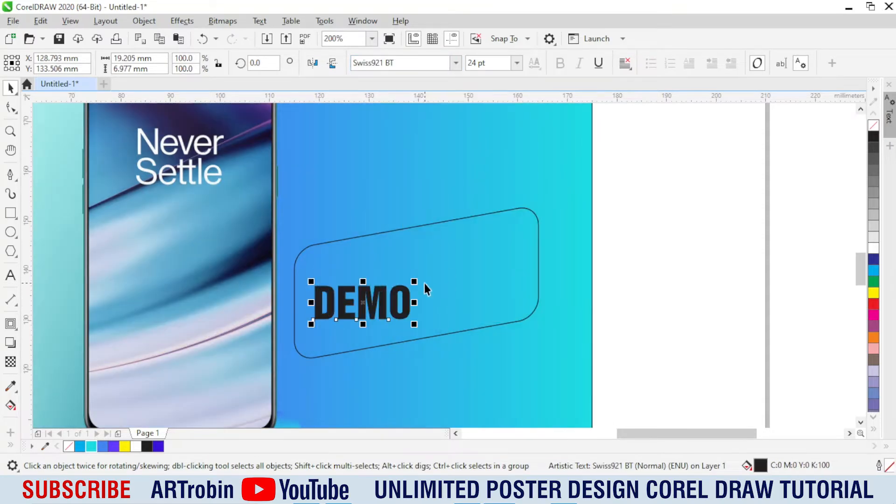
Step: Enlarge the DEMO text to about 50 pt and skew it upward to follow the slope of the frame
left_click_drag(414, 281, 506, 205)
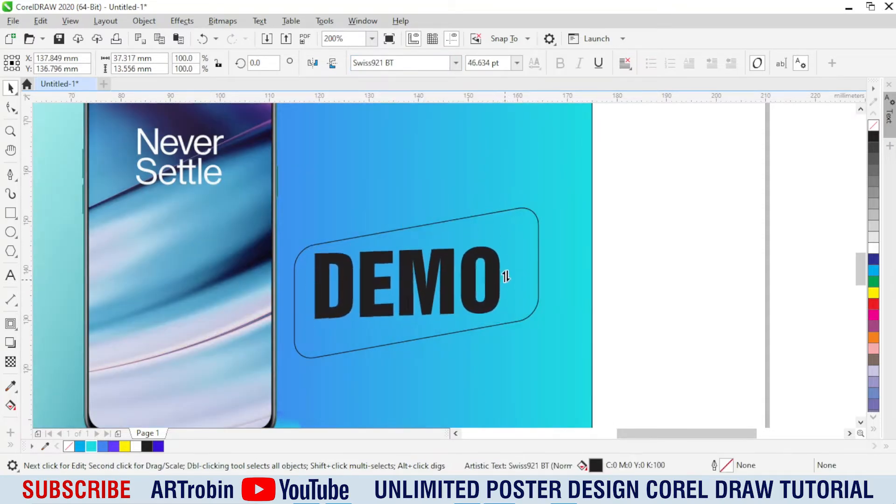
left_click_drag(507, 277, 510, 259)
left_click(501, 321)
left_click_drag(501, 328, 516, 337)
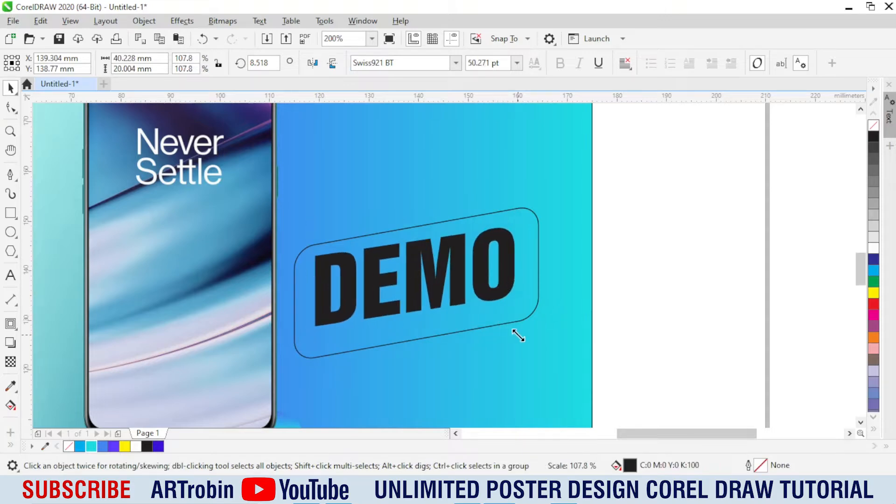
Step: Fill the skewed frame with purple (#6339FF) and shrink it to about 47.6 × 28.1 mm around the text
left_click(306, 302)
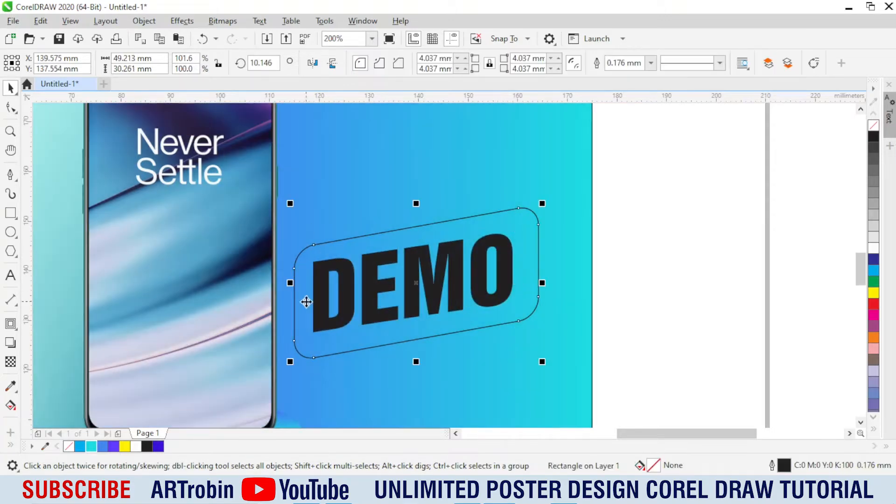
left_click(111, 446)
left_click_drag(540, 367, 536, 365)
scroll(418, 208, "up", 1)
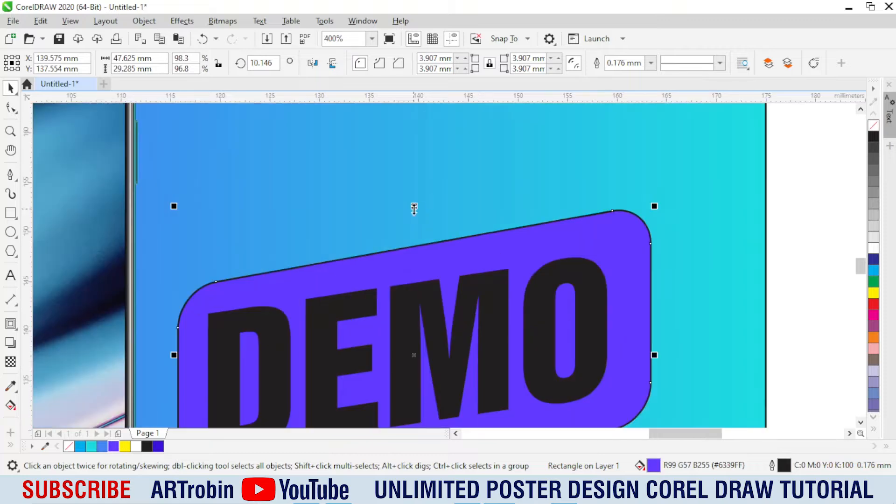
left_click_drag(414, 208, 414, 221)
scroll(425, 192, "down", 1)
scroll(439, 304, "up", 1)
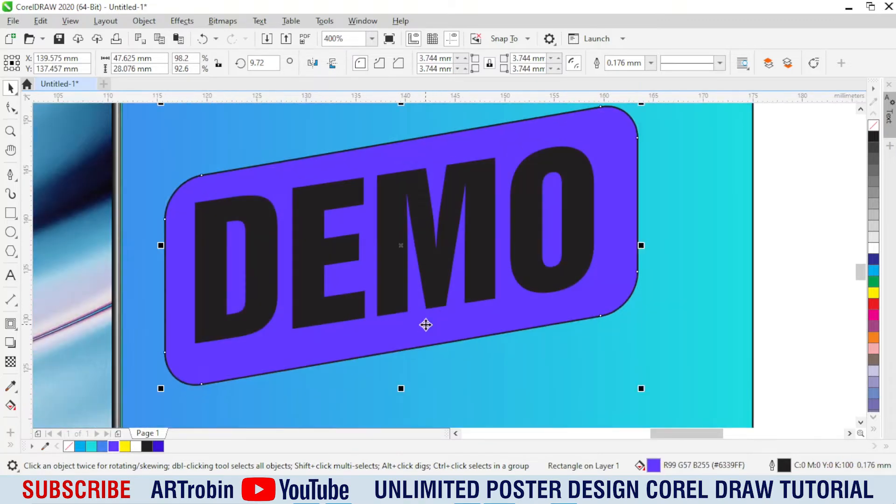
Step: Remove the purple badge's outline and fill the DEMO text with 10% black
right_click(874, 131)
left_click(516, 214)
left_click(873, 236)
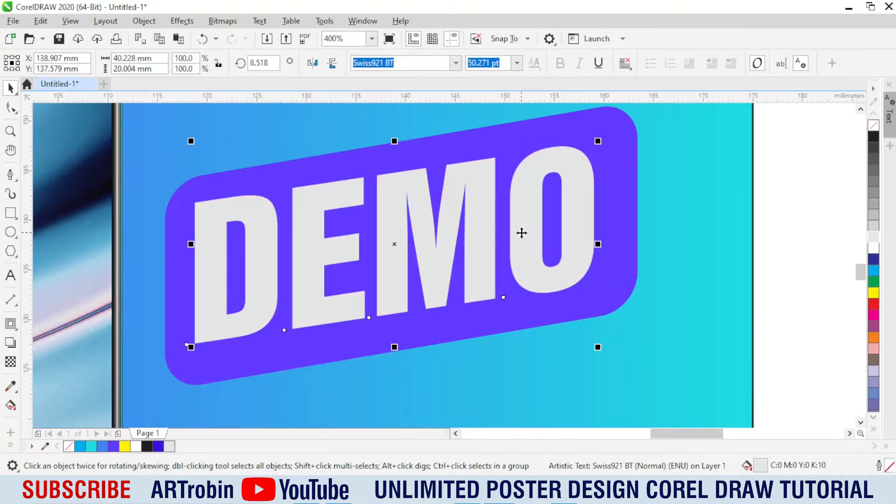
Step: Skew the DEMO text slightly more, to about 9.6 degrees, and nudge it down to sit evenly in the badge
left_click(520, 232)
left_click_drag(598, 248, 600, 240)
left_click_drag(262, 240, 261, 246)
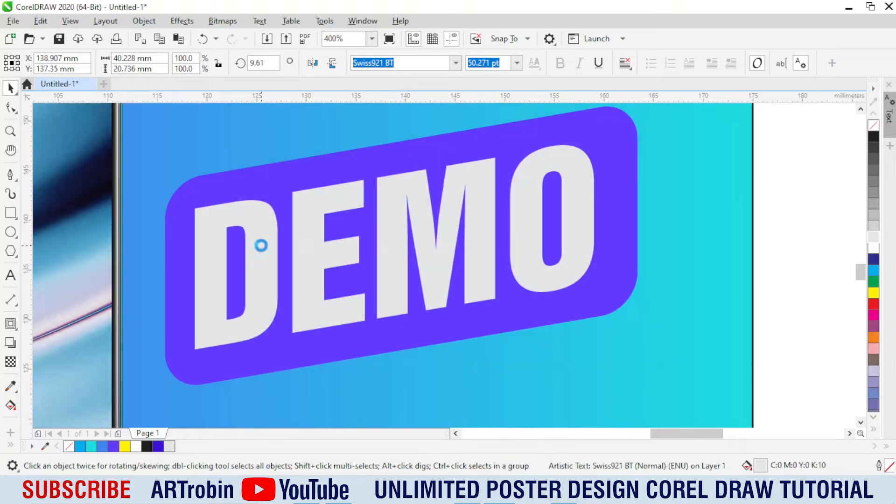
scroll(207, 278, "down", 1)
scroll(301, 253, "up", 1)
left_click(744, 258)
Step: Add a bold 24 pt Arial "1" between the badge and the poster's right edge, and duplicate it slightly up and to the right
left_click(11, 276)
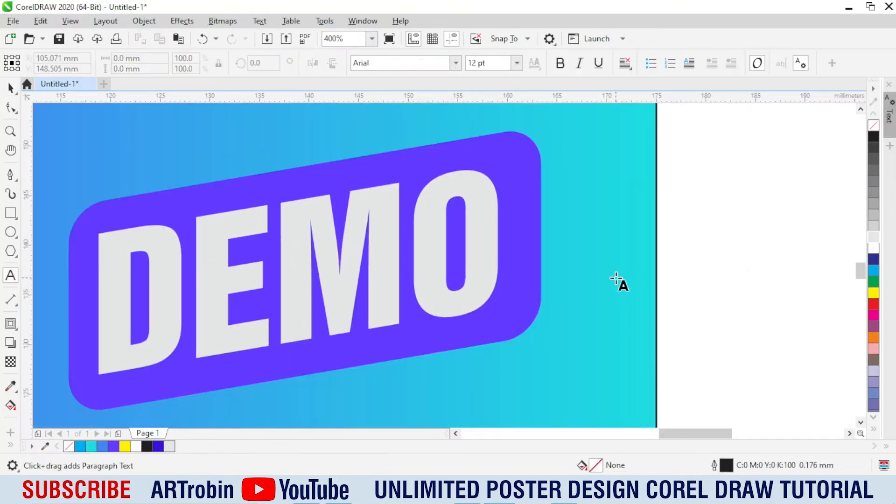
left_click(617, 276)
type("1")
key("ctrl+space")
scroll(598, 268, "up", 1)
left_click_drag(620, 237, 536, 237)
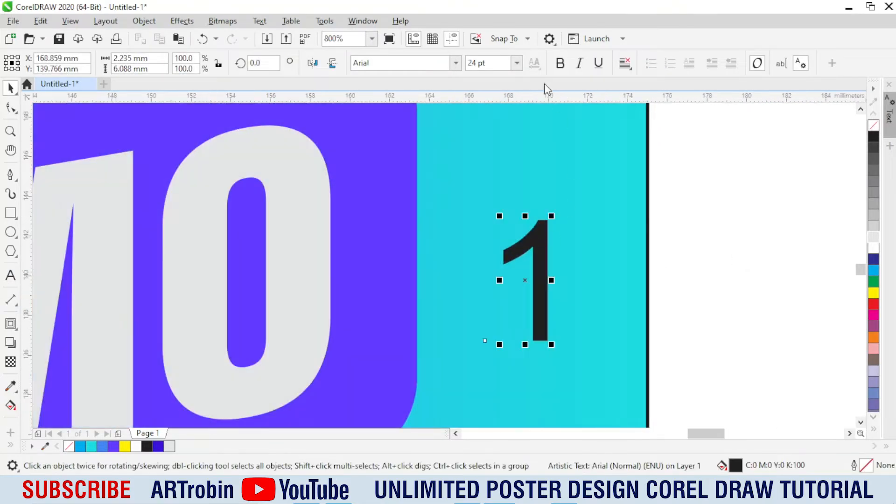
left_click_drag(542, 276, 503, 233)
right_click(589, 240)
Step: Replace the duplicate's text with "+", set it to regular weight and convert it to curves
key("F8")
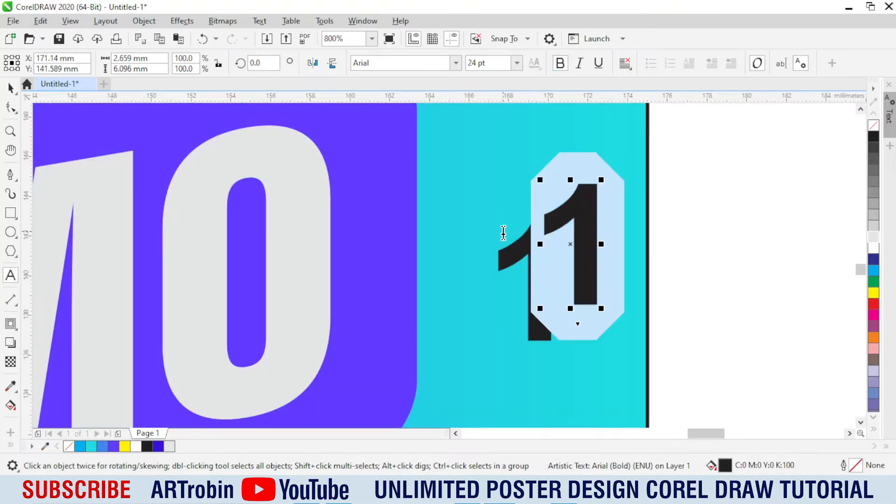
type("+")
key("ctrl+space")
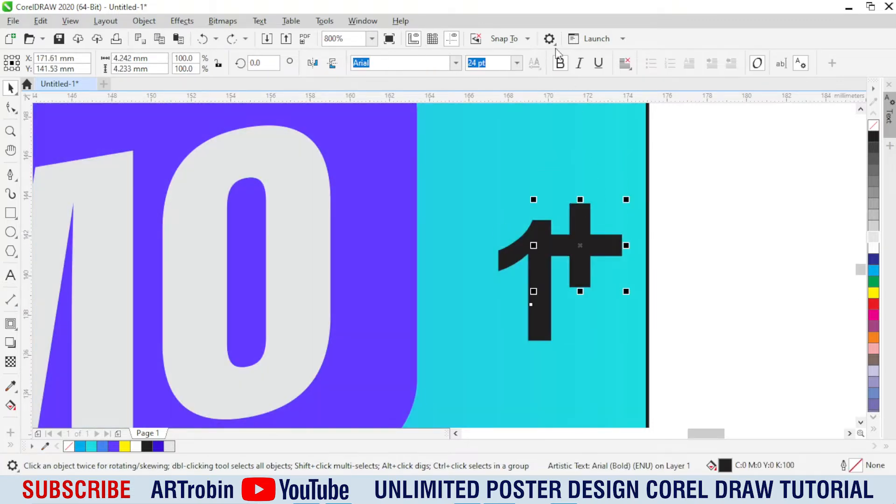
left_click(560, 64)
key("ctrl+q")
Step: Move the plus sign to the upper-right corner of the 1 and shrink it to about 3.3 mm
scroll(588, 226, "up", 2)
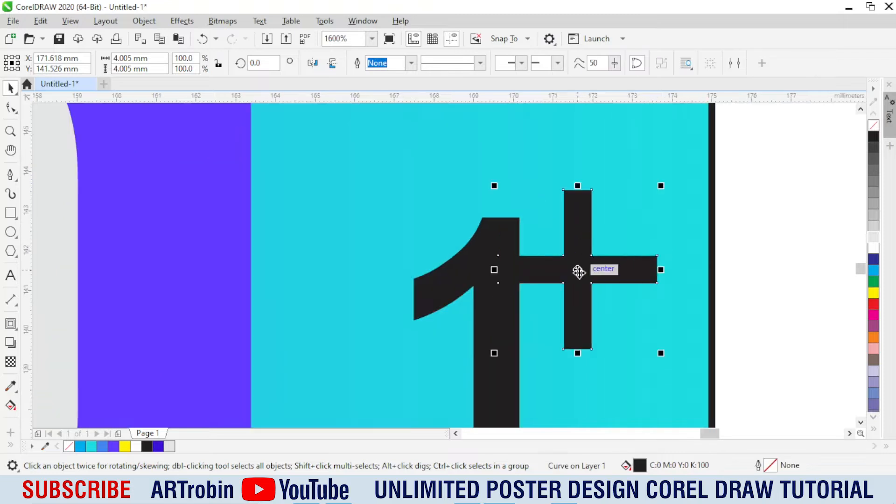
left_click_drag(579, 268, 543, 191)
scroll(543, 191, "down", 2)
scroll(527, 184, "up", 2)
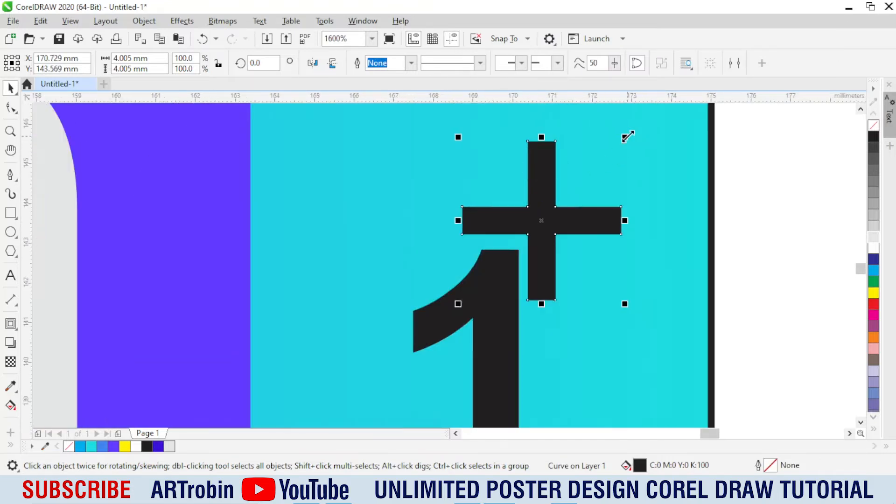
left_click_drag(624, 136, 601, 158)
left_click_drag(553, 231, 548, 237)
Step: Combine the 1 and the plus sign into a single curve
left_click(474, 252, "shift")
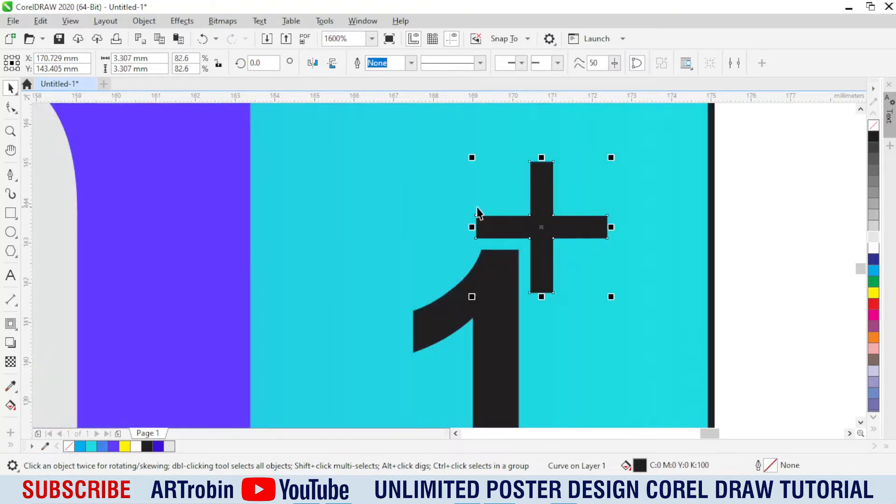
scroll(474, 252, "down", 4)
key("ctrl+l")
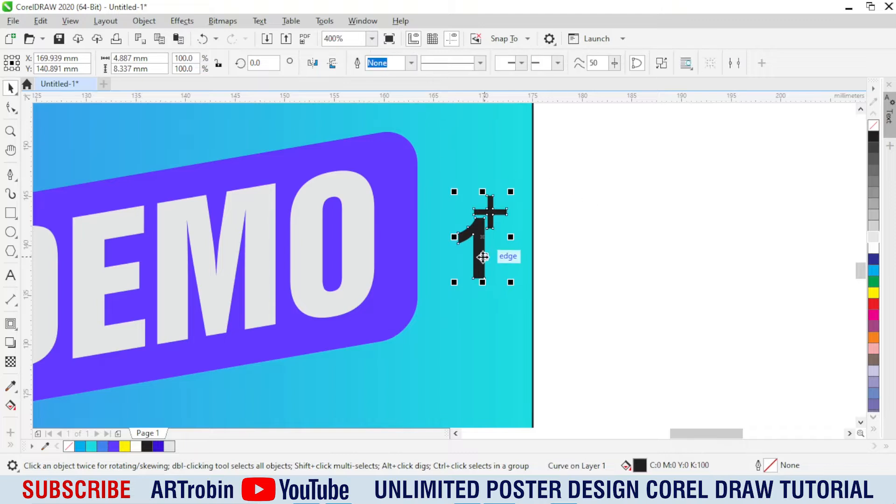
Step: Place the combined 1+ over the right side of the letter O and widen it to about 5.3 mm
left_click_drag(488, 256, 357, 259)
scroll(357, 259, "up", 2)
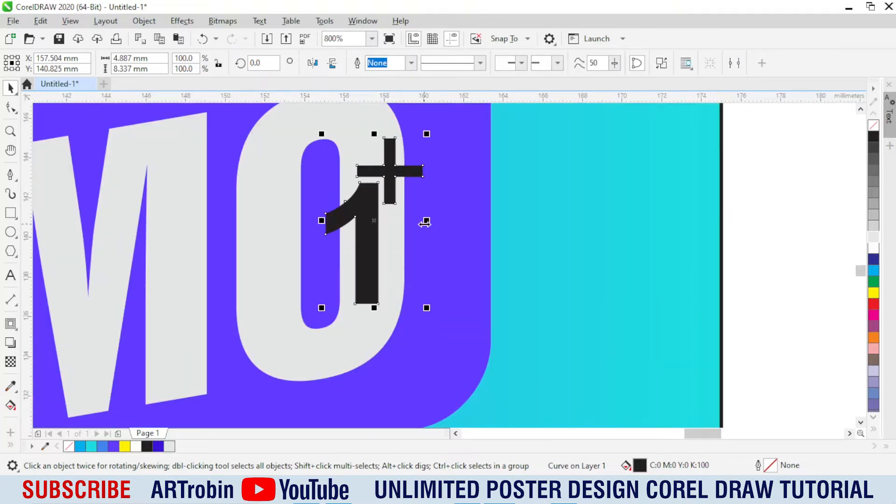
left_click_drag(426, 220, 435, 220)
scroll(376, 219, "up", 2)
left_click_drag(376, 228, 377, 237)
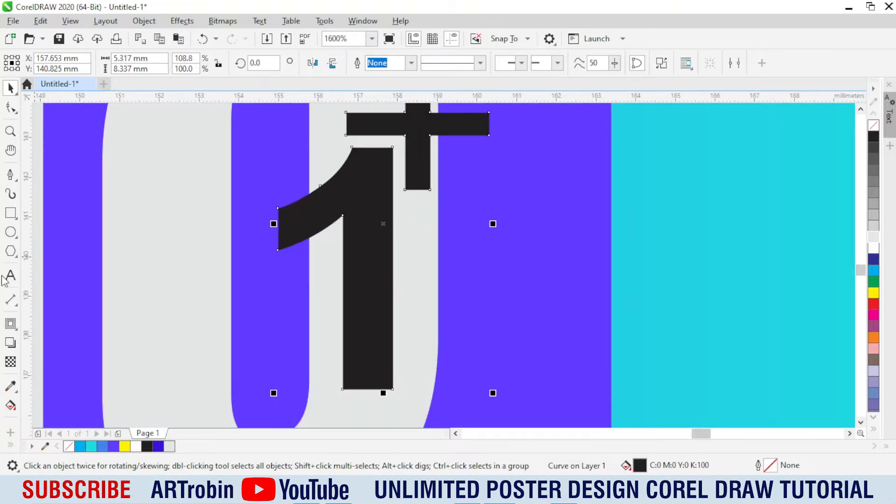
Step: Add an outside contour of about 0.96 mm around the 1+ and break the contour apart from it
left_click(10, 323)
left_click_drag(380, 388, 278, 428)
scroll(392, 239, "down", 2)
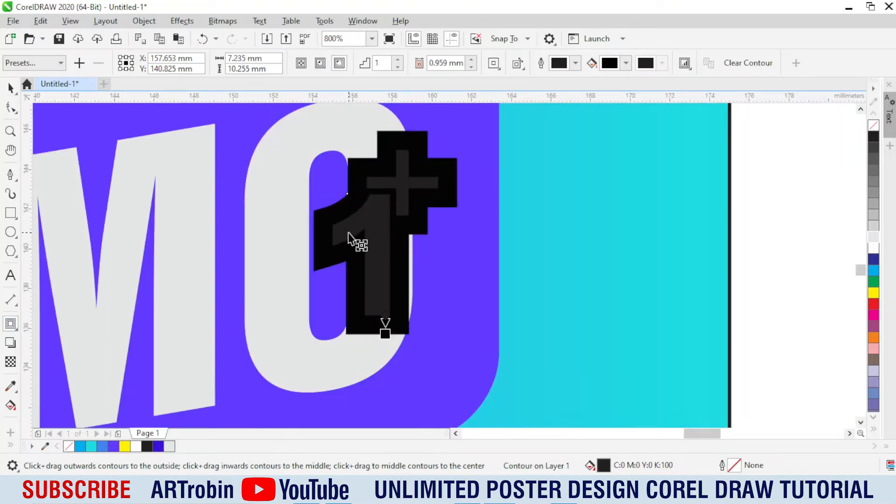
scroll(364, 298, "up", 2)
key("ctrl+k")
key("space")
left_click(548, 354)
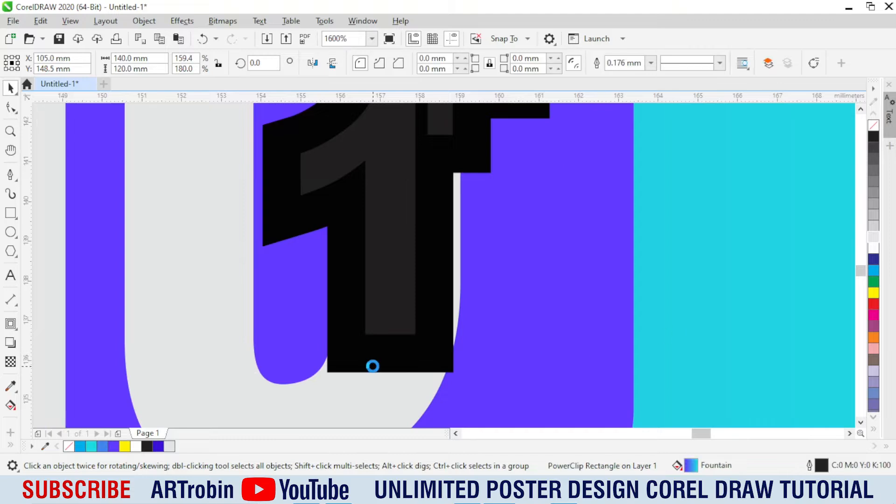
Step: Trim the DEMO lettering with the contour shape and delete the contour shape
left_click(373, 366)
scroll(373, 367, "up", 1)
left_click_drag(374, 358, 374, 356)
scroll(364, 339, "down", 2)
left_click(280, 211, "shift")
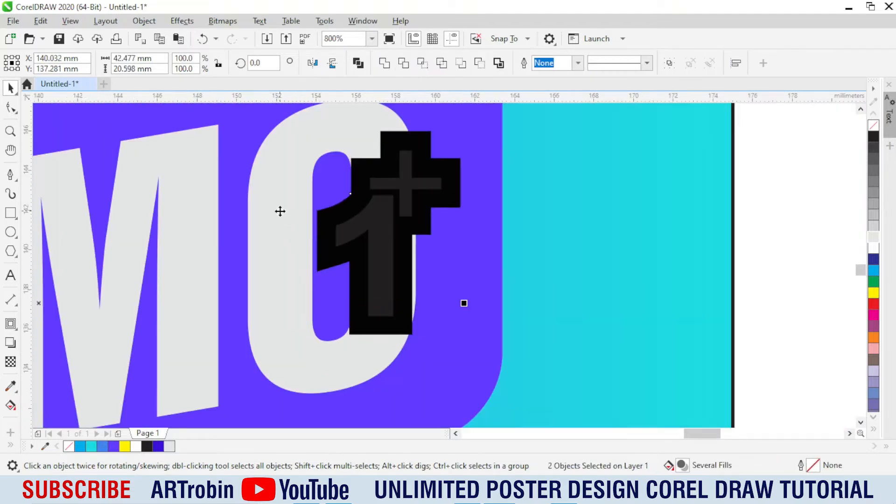
left_click(403, 64)
left_click(766, 224)
left_click_drag(452, 168, 561, 180)
key("Delete")
Step: Delete the nodes of the thin sliver left on the right side of the trimmed letter O
left_click(416, 246)
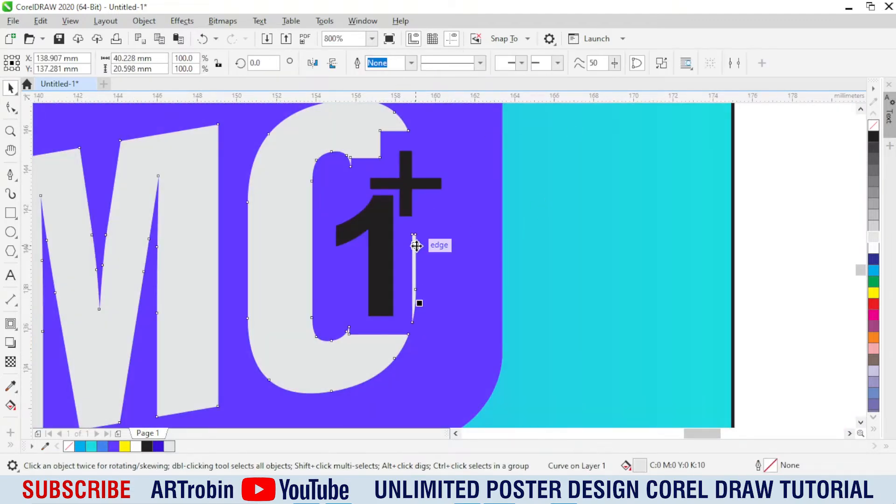
left_click(9, 107)
left_click_drag(400, 209, 441, 330)
key("Delete")
key("space")
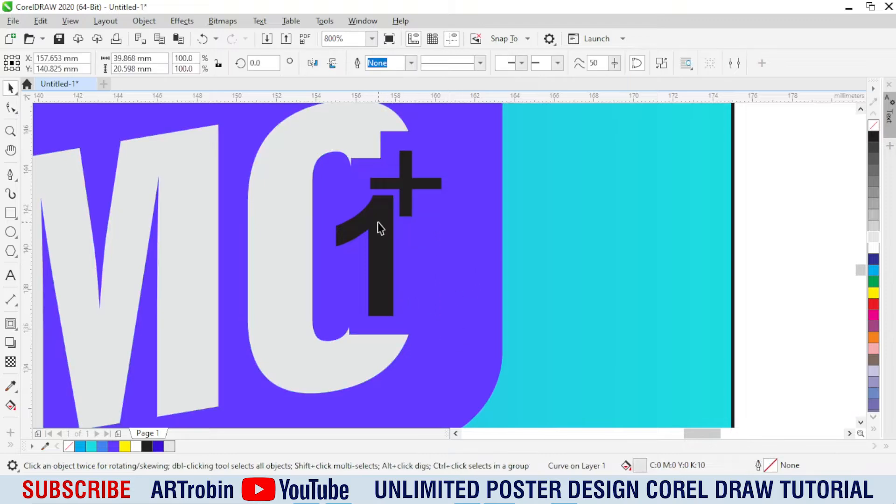
Step: Fill the 1+ symbol with white and enlarge it slightly
left_click(876, 249)
scroll(472, 263, "down", 2)
key("Escape")
scroll(443, 263, "up", 2)
left_click(475, 260)
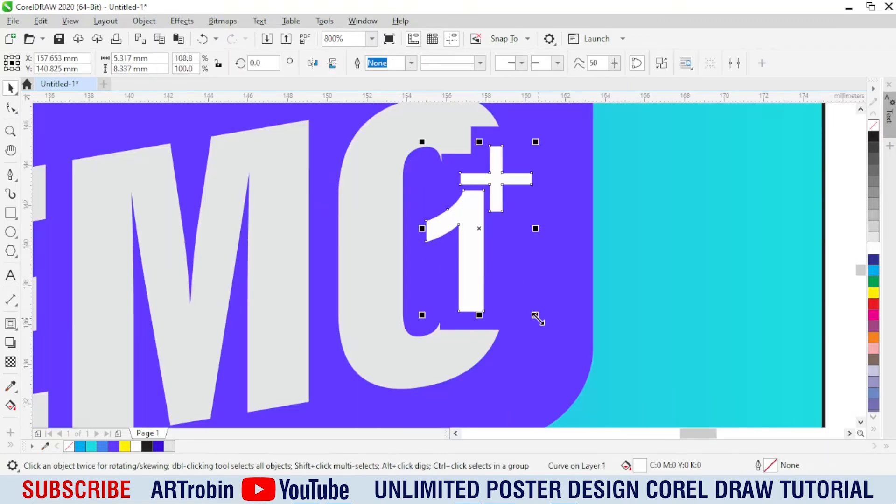
left_click_drag(538, 317, 543, 318)
Step: Group the DEMO lettering with the 1+ symbol
scroll(468, 259, "down", 2)
left_click(602, 261)
left_click_drag(248, 194, 490, 343)
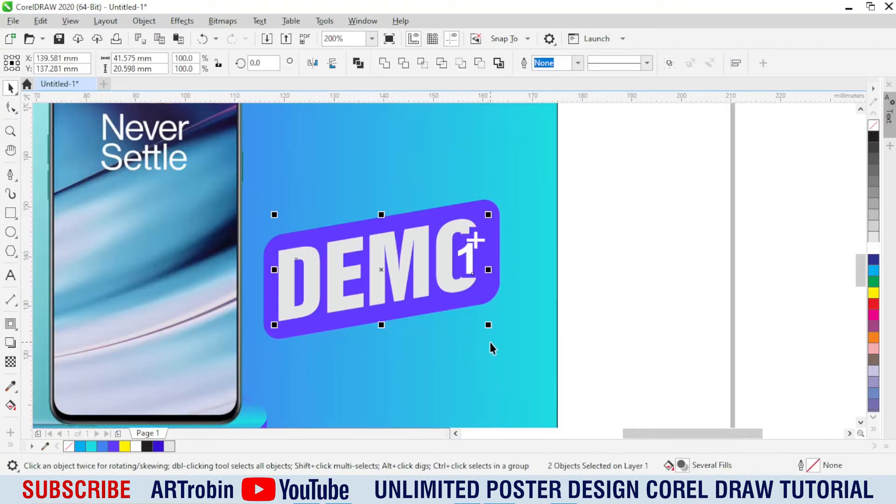
key("ctrl+g")
key("Escape")
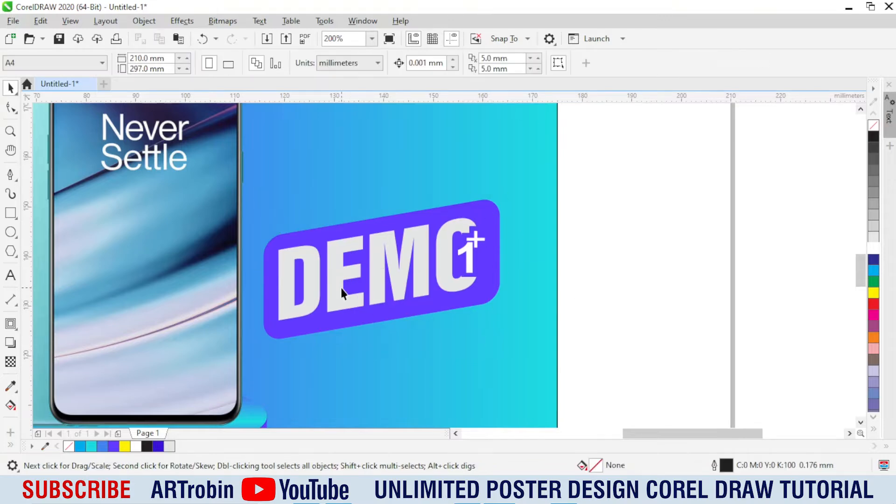
Step: Reduce the purple badge's height to about 27.5 mm
scroll(341, 287, "up", 1)
left_click(340, 287)
left_click(360, 363, "ctrl")
left_click_drag(421, 394, 420, 388)
scroll(397, 349, "down", 1)
scroll(408, 363, "up", 1)
Step: Duplicate the badge slightly down and to the left, and give the copy a white outline with no fill
left_click_drag(382, 321, 376, 341)
right_click(376, 341)
right_click(877, 251)
left_click(874, 126)
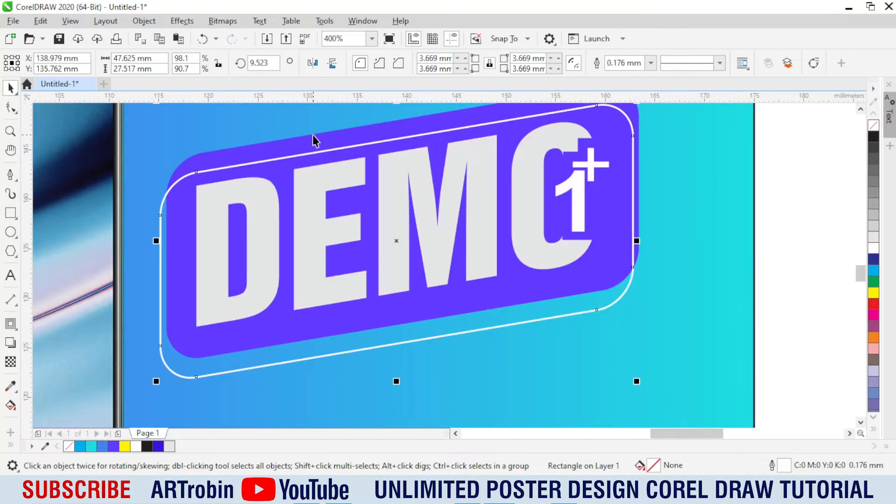
Step: Place the white outlined copy behind the purple badge and thicken its outline
scroll(353, 315, "down", 1)
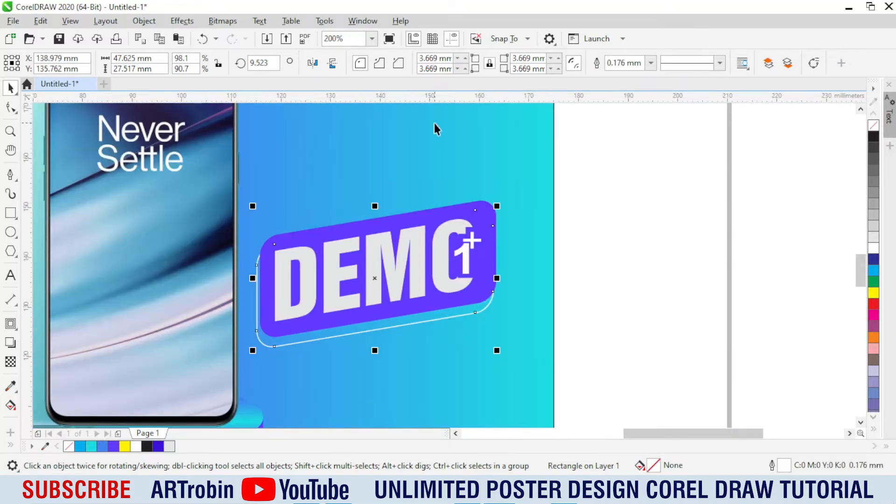
left_click(650, 67)
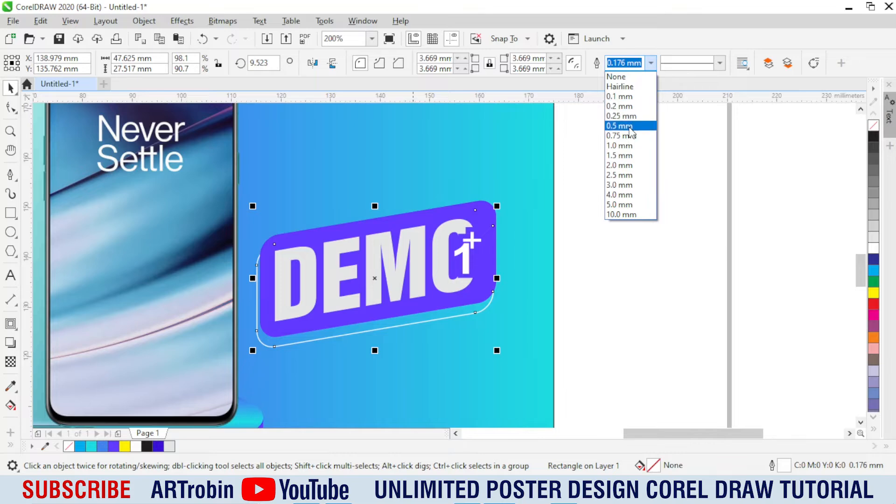
left_click(630, 132)
left_click(627, 222)
scroll(478, 224, "up", 1)
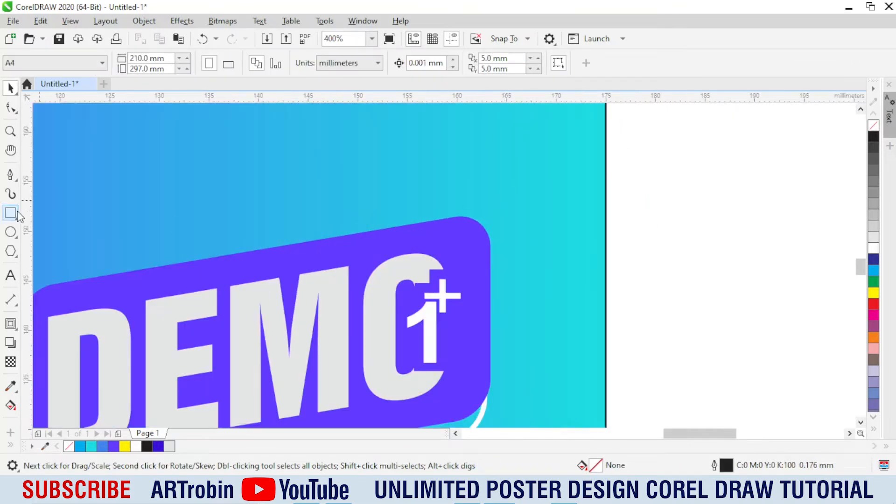
Step: Draw the arrowhead's right side and shaft above the badge's upper-right corner with the Pen tool, about 8 mm tall
left_click(10, 175)
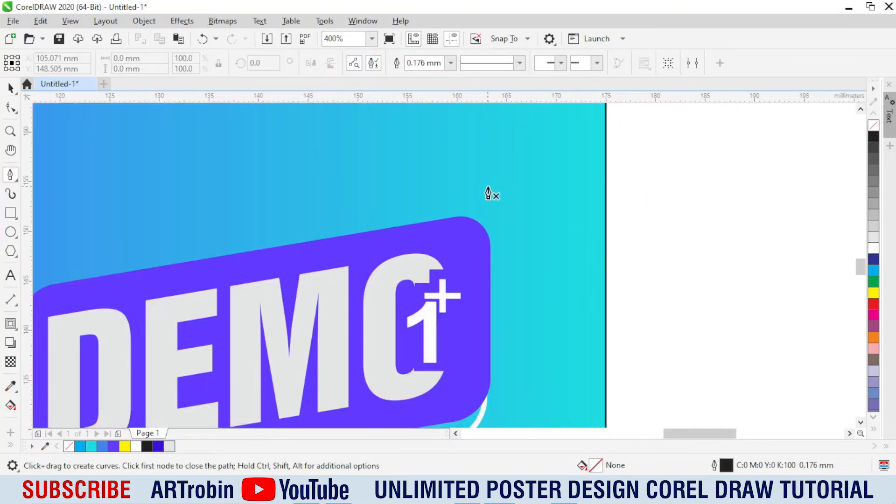
double_click(512, 204)
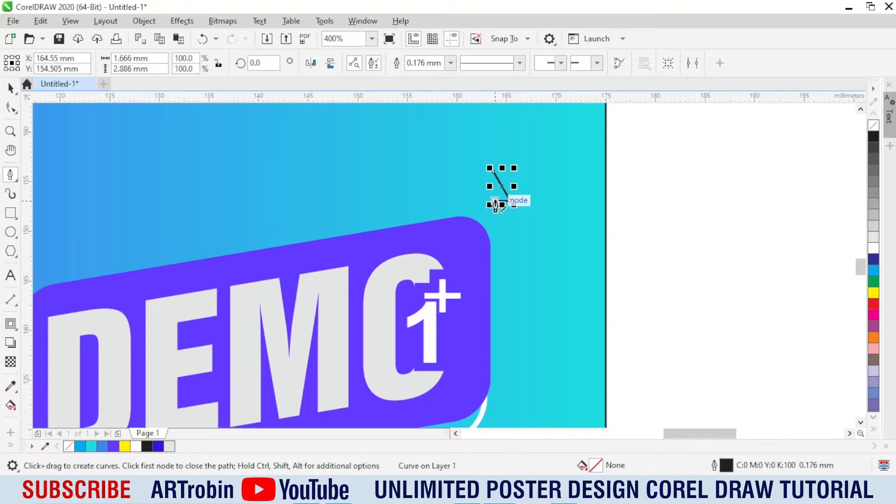
scroll(490, 240, "up", 1)
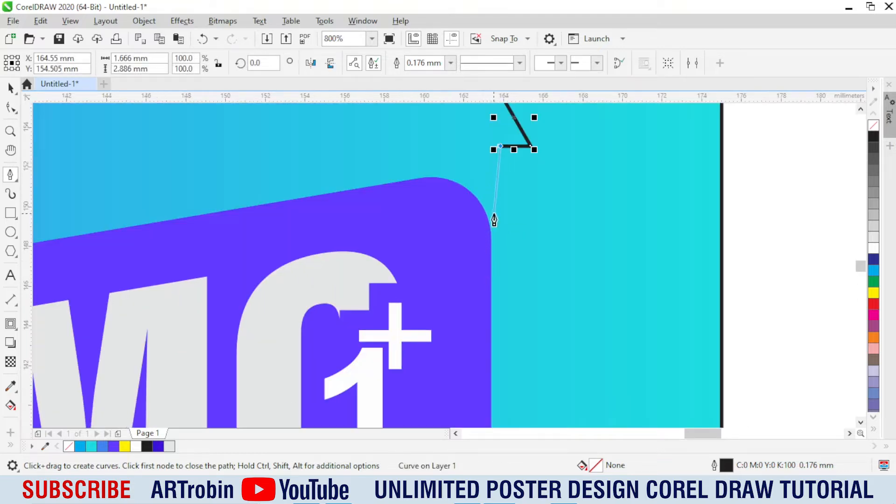
double_click(496, 252)
scroll(493, 276, "up", 3)
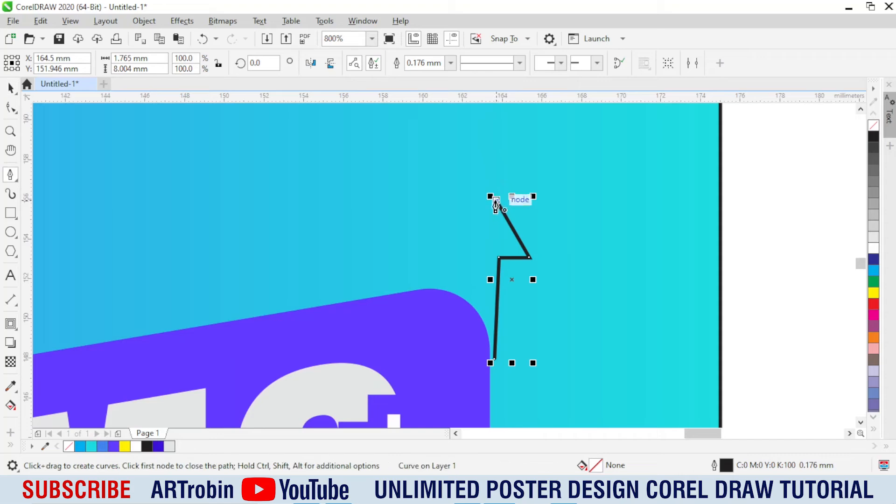
Step: Continue the open arrow outline through its left side to the badge's upper edge, making it about 6.8 mm wide
double_click(443, 235)
key("ctrl+z")
scroll(451, 230, "up", 1)
key("space")
key("space")
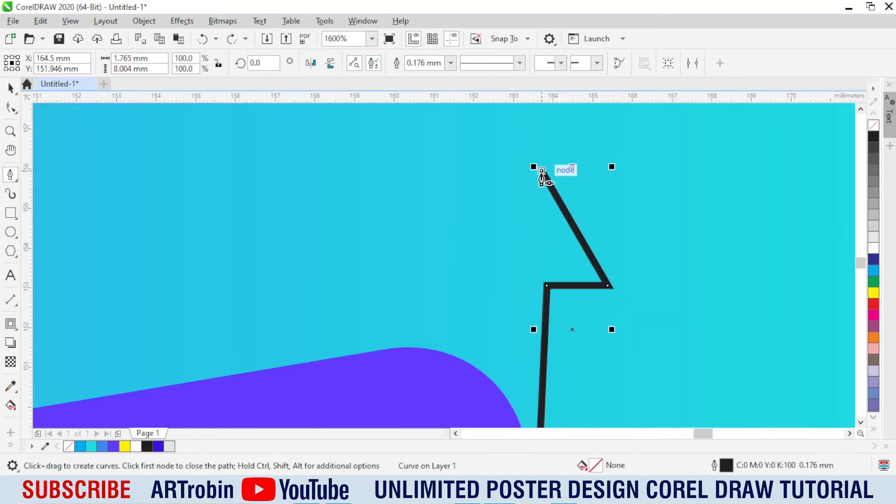
left_click(425, 252)
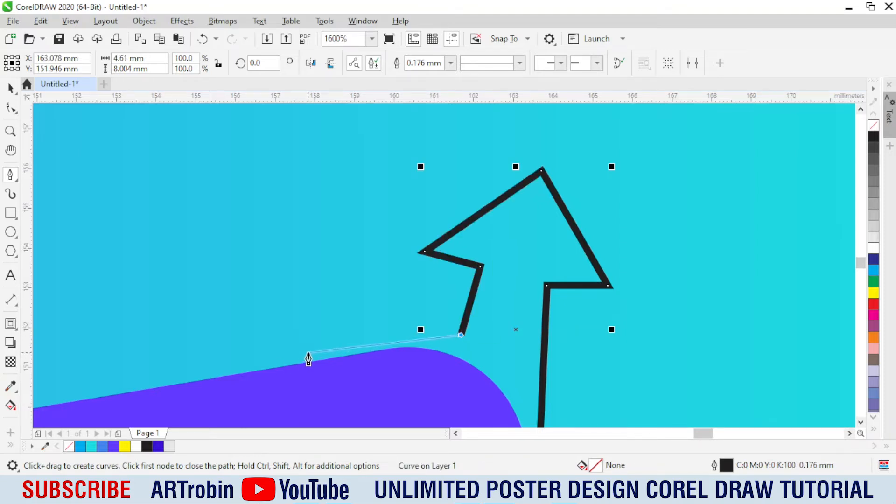
double_click(339, 351)
key("space")
Step: Reshape the arrow by moving the two inner nodes where the arrowhead meets the shaft
left_click(10, 110)
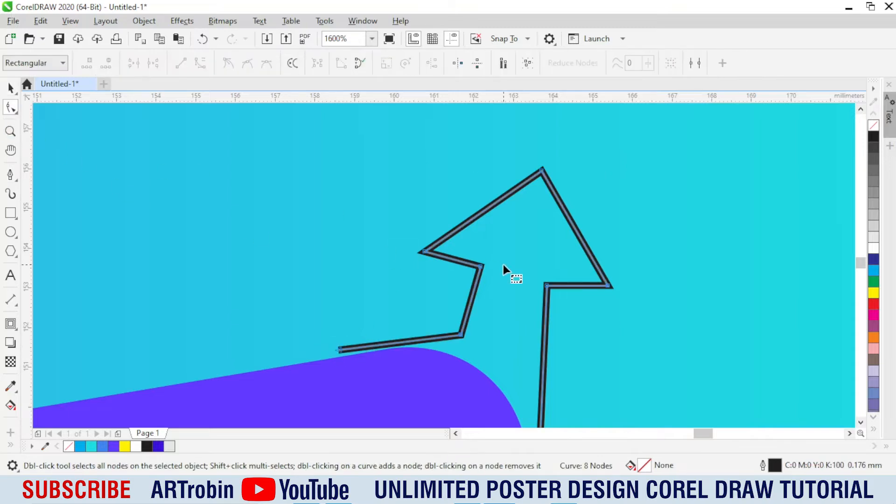
scroll(486, 269, "up", 1)
left_click_drag(590, 306, 593, 292)
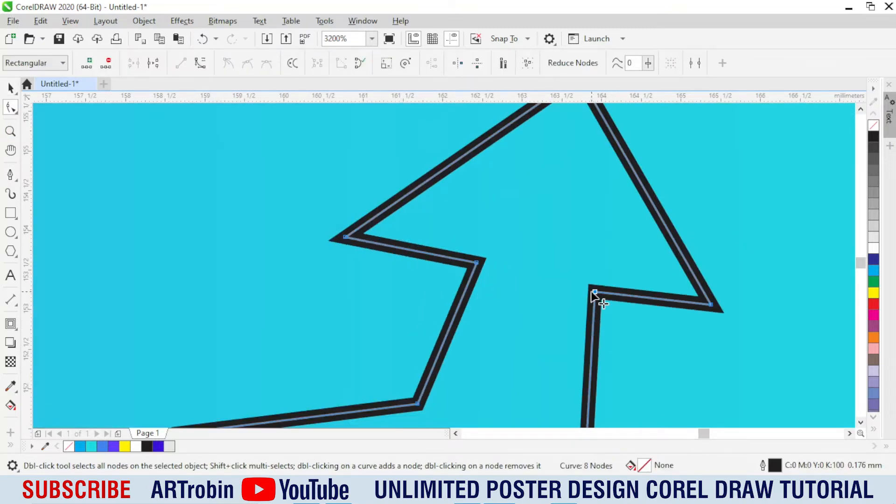
left_click_drag(475, 263, 514, 253)
scroll(467, 261, "down", 2)
scroll(485, 286, "up", 1)
scroll(515, 253, "down", 1)
key("space")
scroll(511, 254, "down", 1)
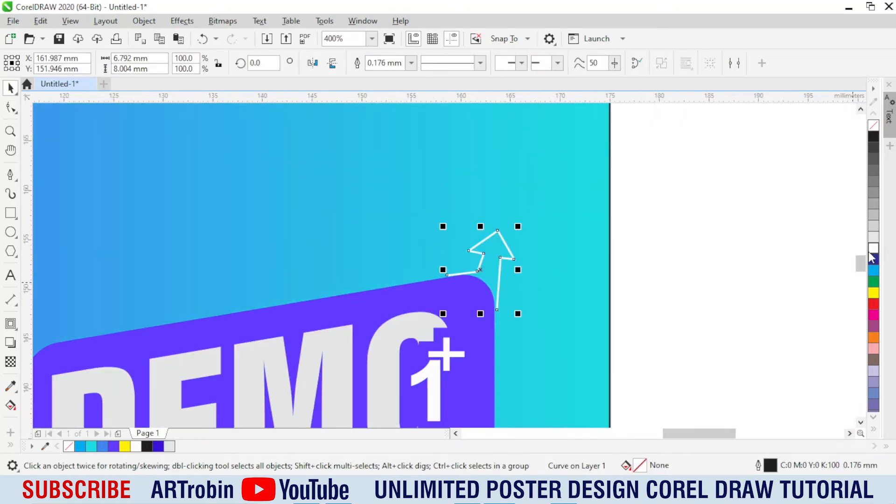
Step: Give the arrow a white outline, adjust its lower-left corner node, and shift the arrow slightly down
right_click(871, 252)
scroll(448, 258, "up", 2)
key("space")
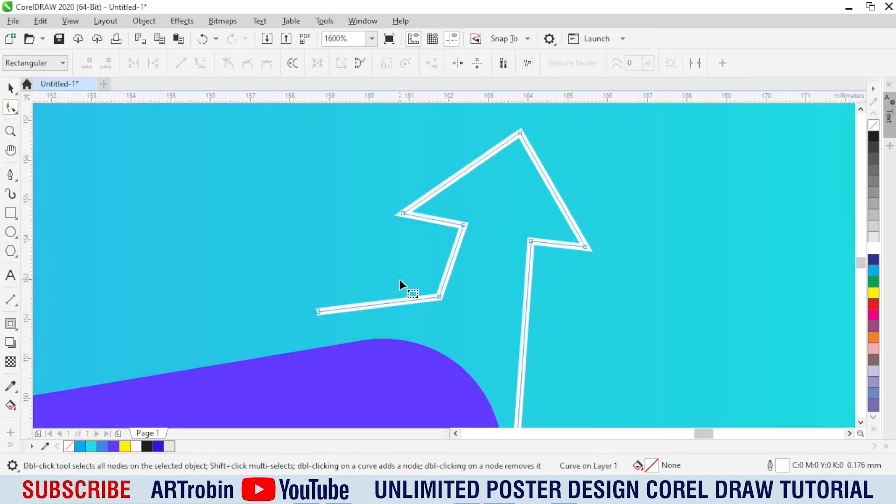
left_click_drag(399, 280, 433, 308)
key("space")
left_click_drag(515, 232, 515, 243)
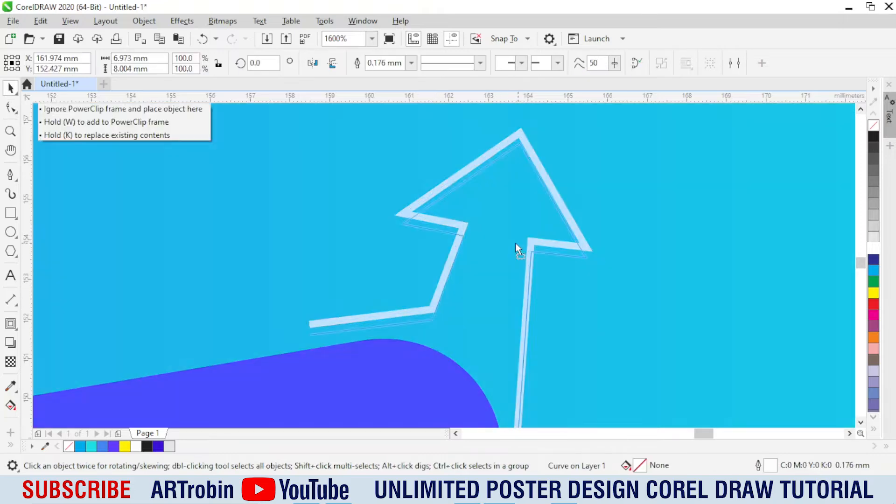
Step: Shorten the arrow's right leg to an overall height of about 6.5 mm and nudge the arrow clear of the badge
scroll(518, 238, "down", 2)
scroll(536, 240, "up", 1)
key("space")
left_click_drag(521, 307, 515, 279)
scroll(478, 222, "up", 1)
key("space")
scroll(430, 289, "down", 2)
scroll(478, 282, "up", 1)
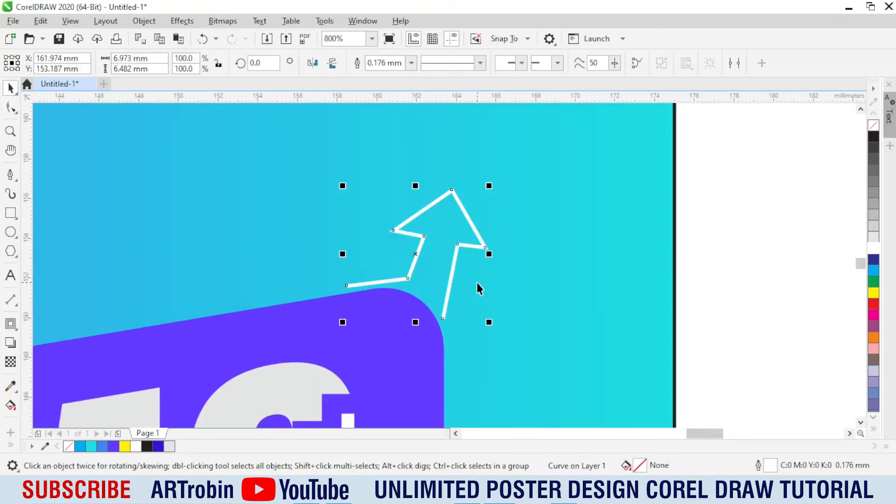
left_click_drag(456, 261, 457, 259)
scroll(457, 260, "up", 1)
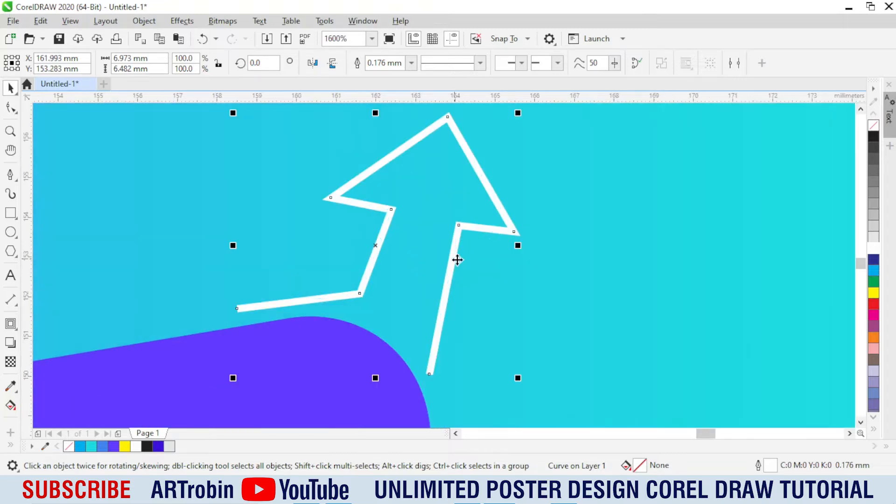
Step: Apply a narrow contour around the white arrow line and break the contour apart
left_click(10, 323)
scroll(258, 302, "up", 1)
left_click_drag(184, 312, 200, 312)
scroll(472, 301, "down", 1)
key("ctrl+k")
key("space")
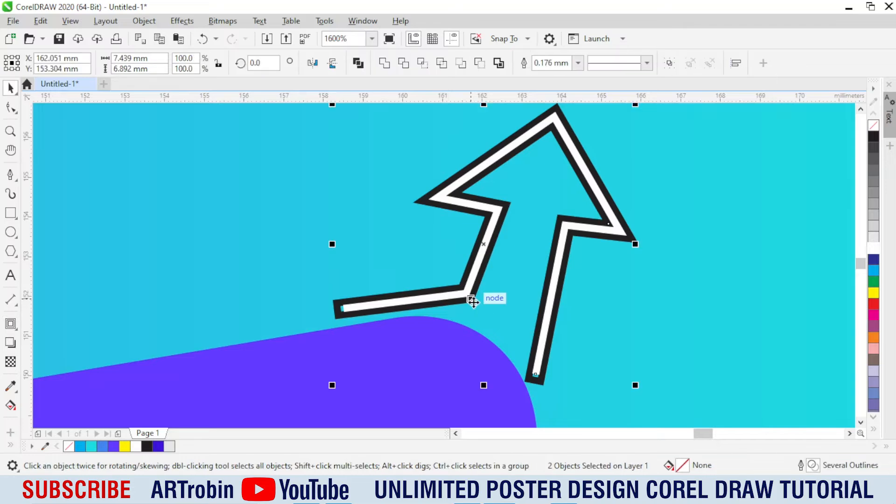
Step: Delete the original arrow line, fill the separated contour white and remove its outline
left_click(602, 245)
left_click(591, 230)
key("Delete")
left_click(591, 231)
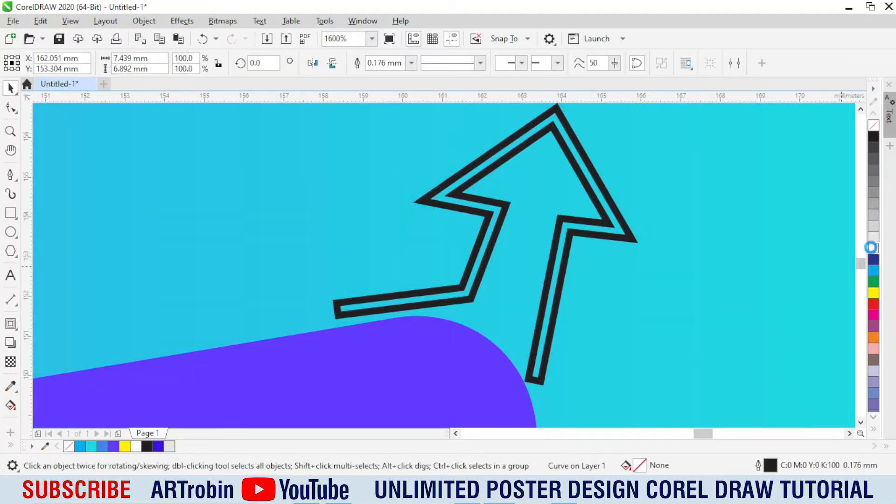
right_click(876, 126)
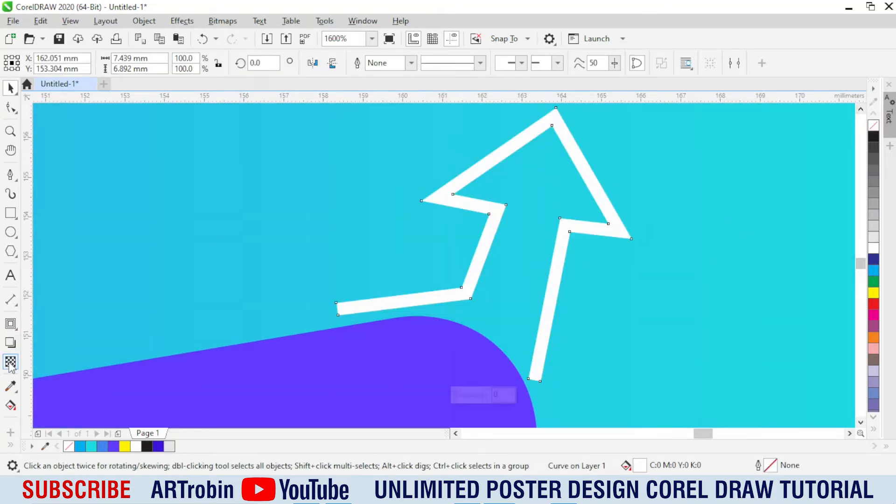
Step: Apply a gradient transparency to the white arrow, fading from its tip toward its base
left_click(9, 364)
scroll(515, 252, "down", 1)
left_click_drag(540, 199, 489, 328)
key("space")
scroll(590, 243, "down", 1)
key("Escape")
scroll(558, 231, "down", 1)
Step: Copy the faded arrow to the badge's upper-left corner, mirror the copy horizontally and position it near the corner
left_click(557, 233)
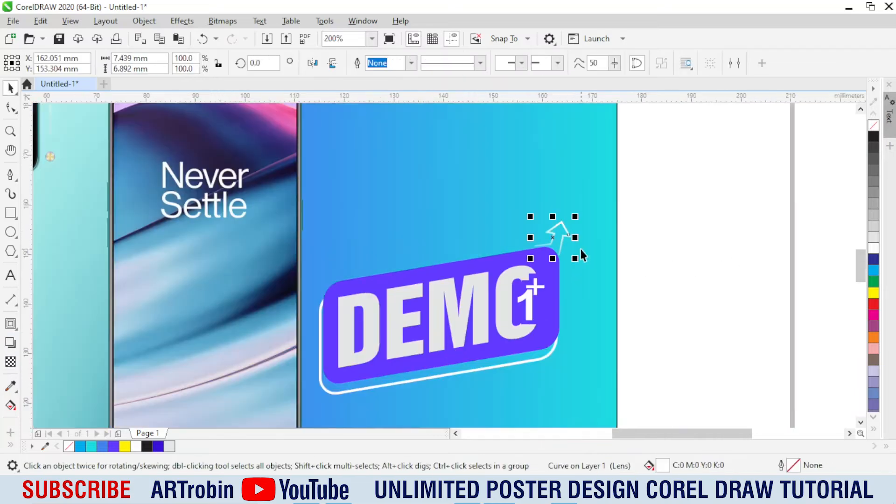
left_click_drag(571, 238, 320, 266)
scroll(314, 274, "up", 2)
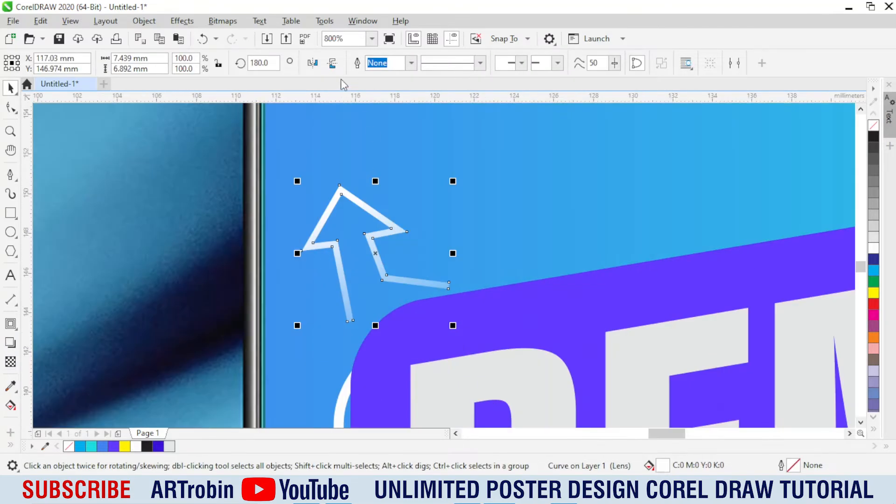
left_click(312, 63)
left_click_drag(375, 253, 344, 273)
Step: Rotate the copied arrow to about 57.8 degrees and fit it against the badge's upper-left corner
left_click(344, 274)
left_click_drag(421, 346, 480, 236)
scroll(366, 293, "up", 1)
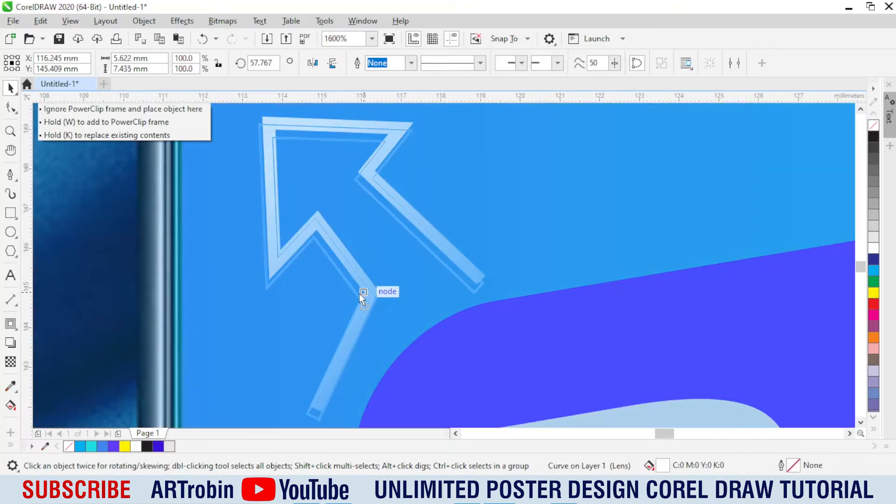
scroll(356, 268, "down", 4)
left_click(403, 229)
Step: Draw a rectangle about 24 by 7 mm in the poster's upper-right area and fully round its corners
scroll(406, 228, "up", 1)
scroll(481, 303, "down", 1)
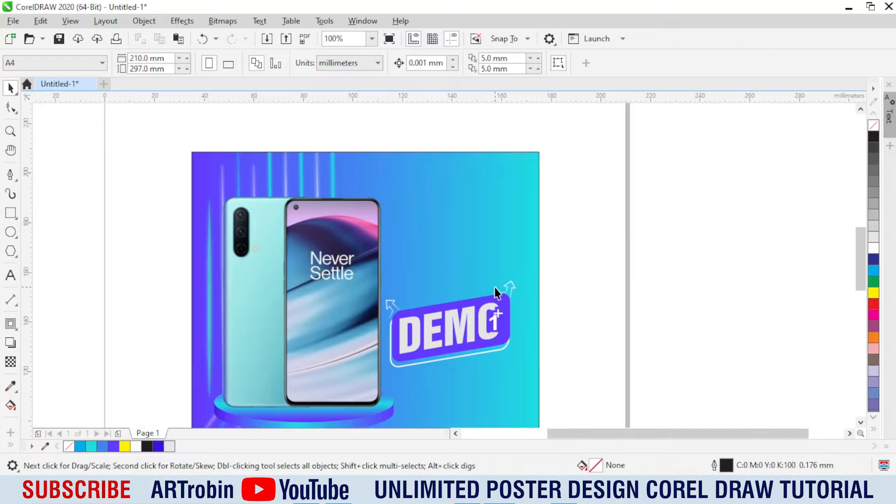
scroll(439, 260, "up", 1)
scroll(430, 173, "down", 1)
scroll(439, 218, "up", 1)
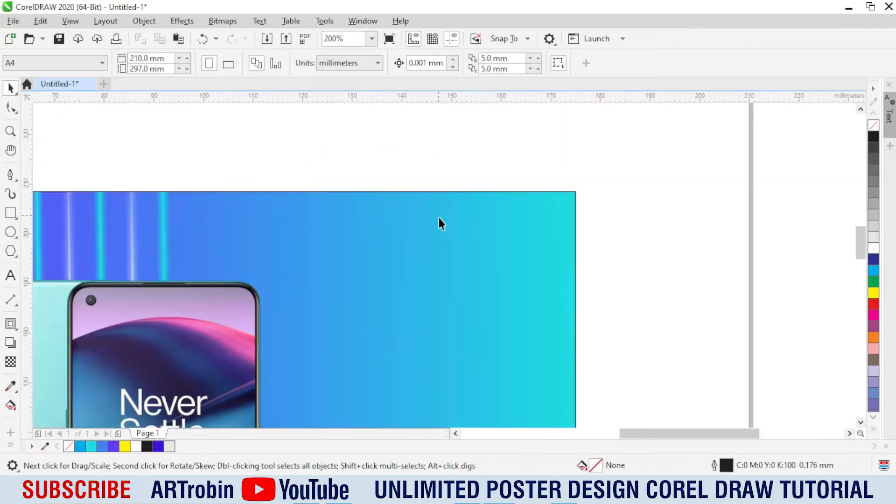
left_click(10, 213)
mouse_move(393, 242)
left_mouse_down()
mouse_move(491, 283)
mouse_move(513, 282)
left_mouse_up()
left_click(10, 108)
left_click_drag(396, 244, 424, 239)
key("space")
Step: Fill the upper rounded rectangle white, remove its outline and nudge it slightly up
left_click(874, 248)
right_click(873, 125)
scroll(486, 252, "up", 1)
left_click_drag(456, 278, 456, 273)
Step: Add the text LOGO beside the white pill in uppercase bold Arial
left_click(10, 276)
left_click(207, 292)
type("l")
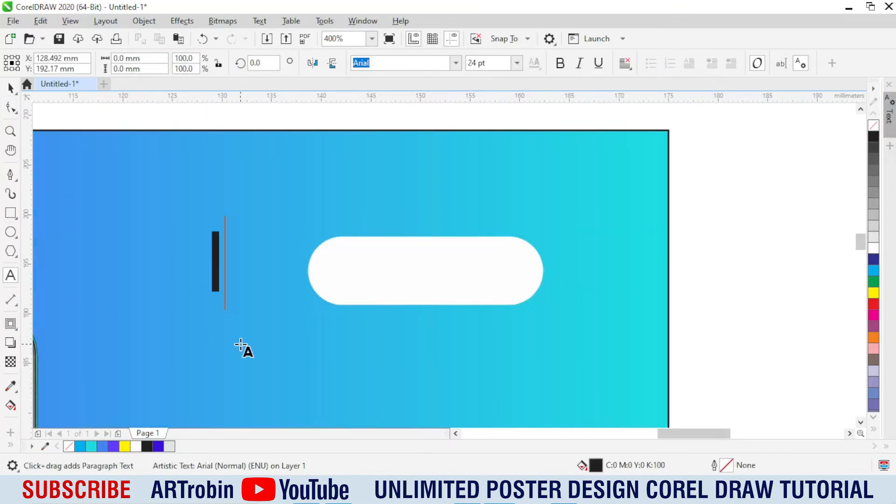
type("ogo")
key("ctrl+a")
key("shift+F3")
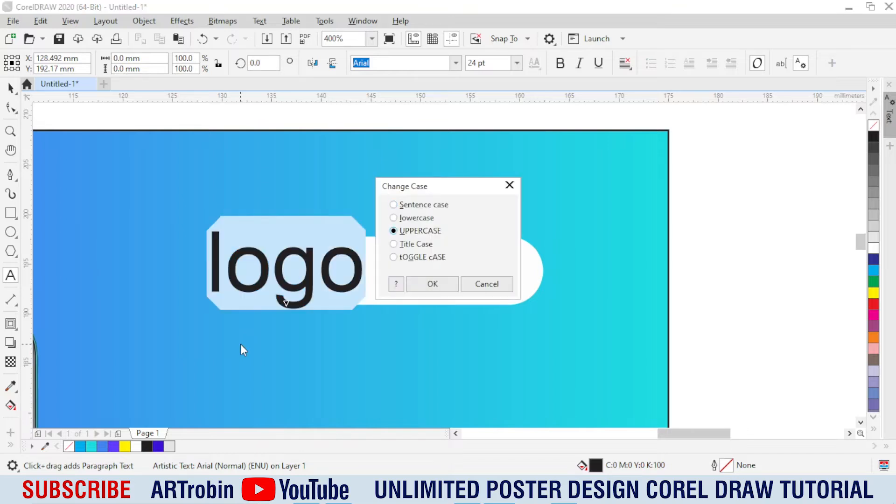
key("Return")
key("ctrl+space")
key("ctrl+b")
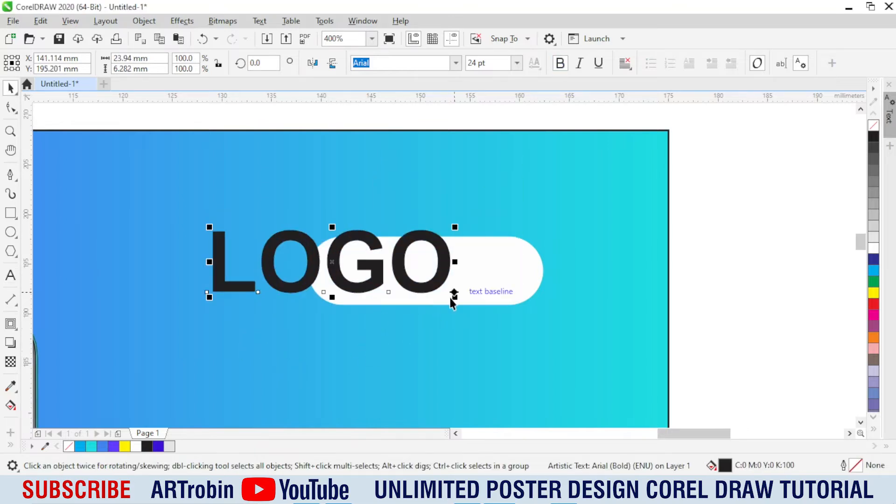
Step: Scale the LOGO text down to about 15 pt and centre it on the white pill
left_click_drag(455, 297, 410, 284)
left_click(463, 281, "shift")
key("c")
key("e")
key("Escape")
left_click(436, 267)
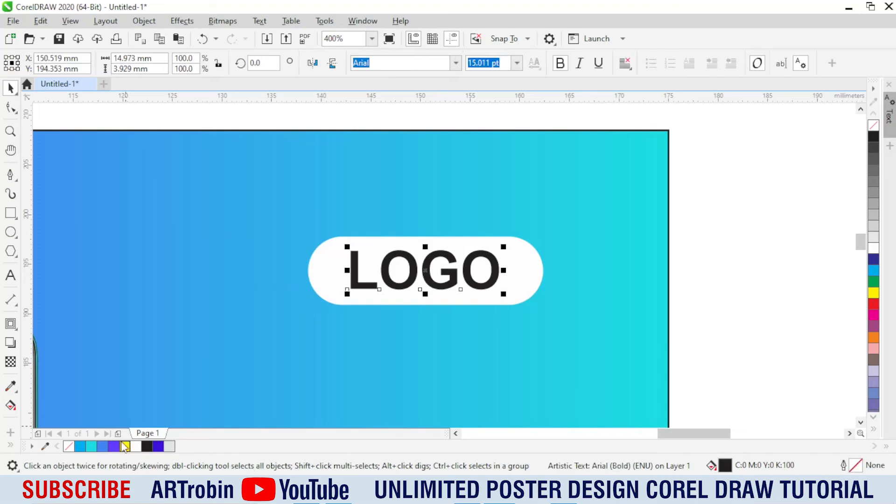
Step: Color the LOGO text purple, enlarge it to about 17 pt, convert it to curves and group it with the pill
left_click(103, 447)
left_click_drag(504, 295, 513, 297)
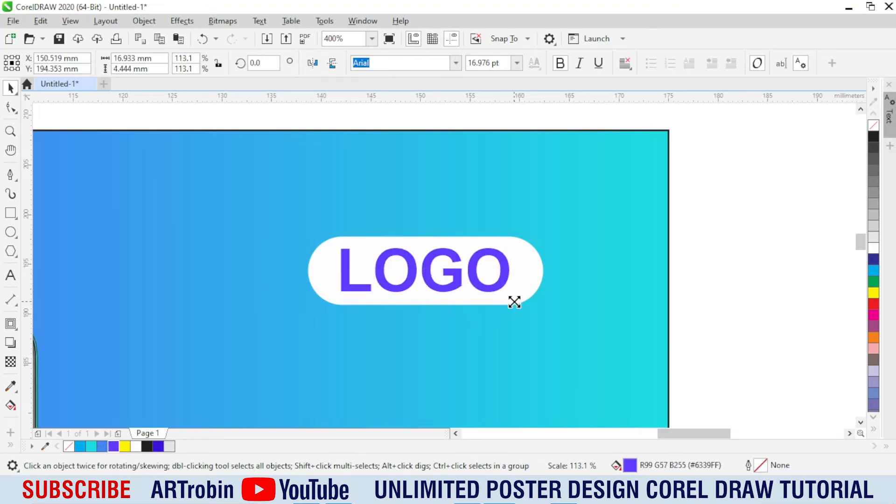
key("ctrl+q")
scroll(442, 206, "down", 1)
left_click(386, 238, "shift")
key("ctrl+g")
scroll(397, 206, "down", 1)
key("Escape")
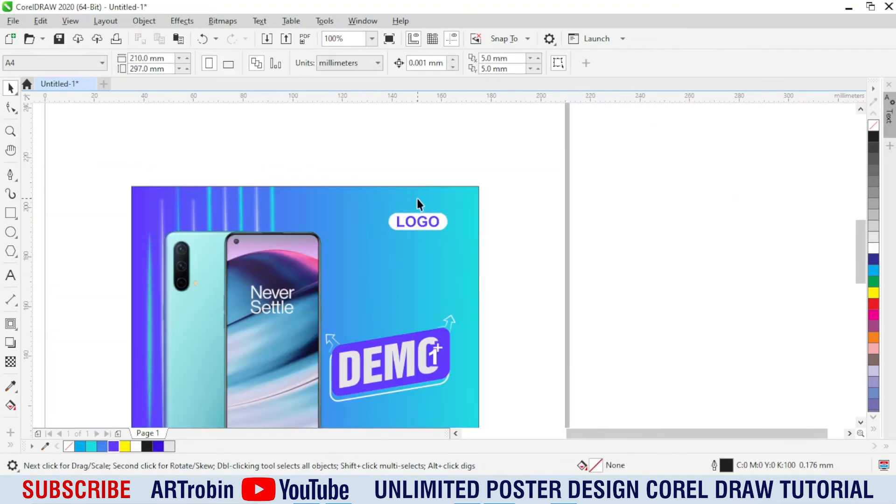
Step: Draw a rectangle about 23.4 by 4.5 mm to the right of the podium and fully round its corners
scroll(416, 198, "down", 1)
scroll(391, 330, "up", 1)
scroll(390, 330, "up", 1)
left_click(11, 214)
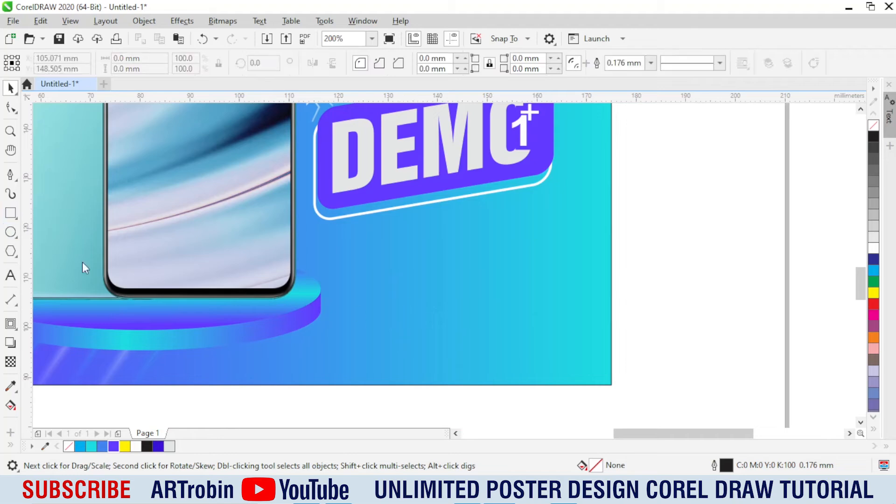
left_click_drag(330, 303, 451, 331)
key("space")
scroll(395, 321, "up", 1)
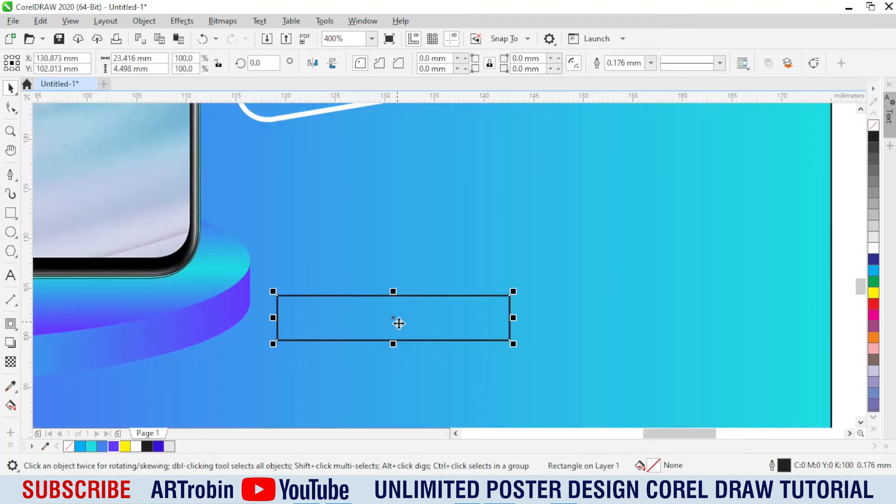
left_click(10, 109)
left_click_drag(284, 304, 357, 283)
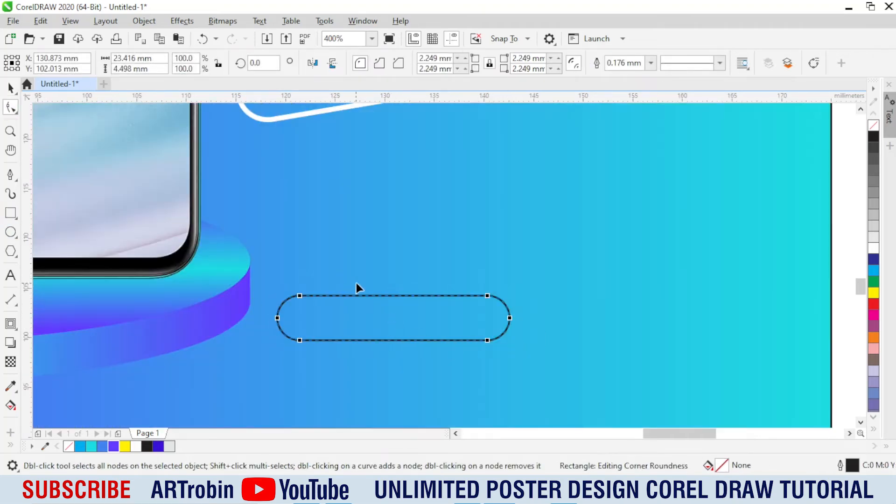
key("space")
Step: Fill the rounded rectangle beside the podium white and remove its outline
left_click(114, 447)
left_click(873, 248)
right_click(874, 125)
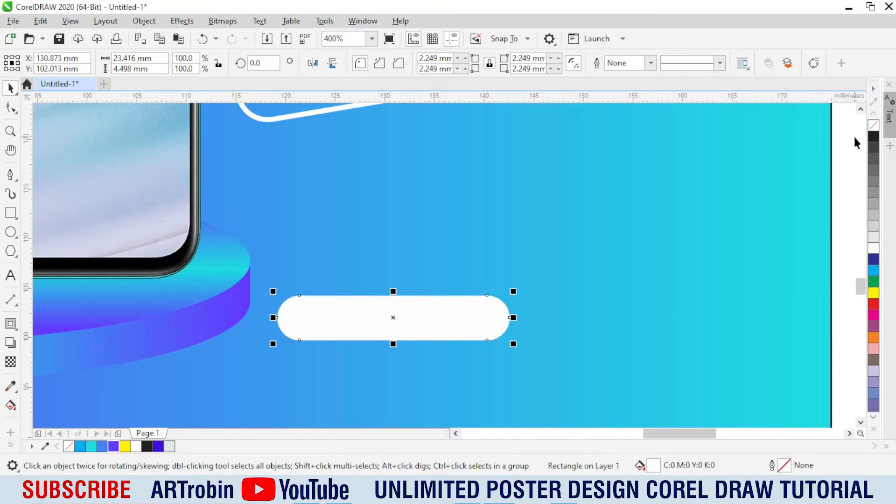
Step: Copy the order, phone number and "artrobin graphic design" lines from Notepad and paste them as text right of the lower pill
key("alt+Tab")
left_click_drag(471, 194, 319, 172)
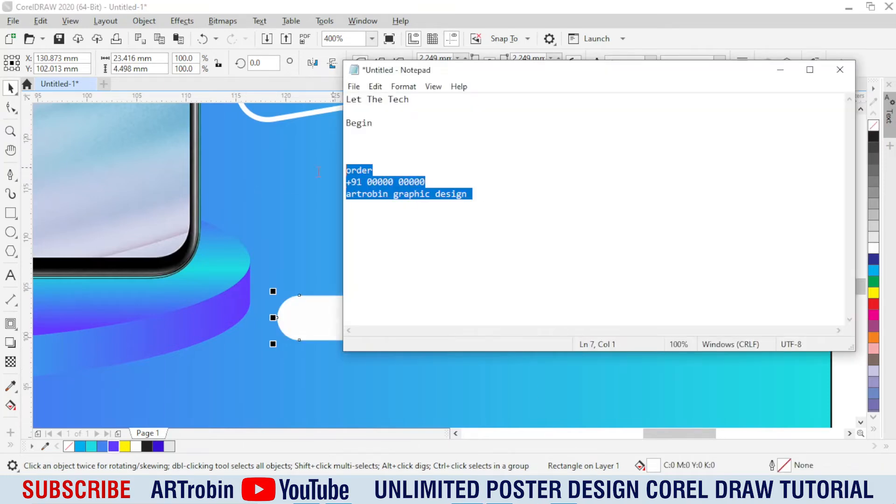
left_click(284, 222)
left_click(11, 279)
left_click(611, 299)
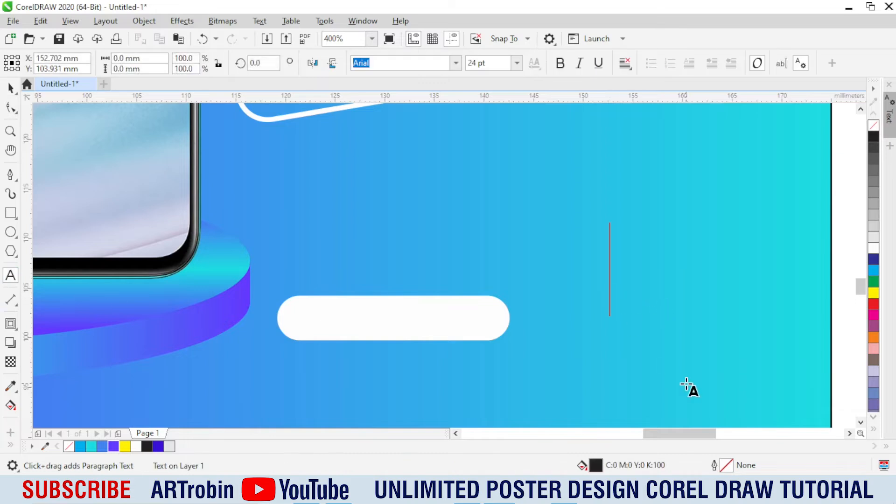
key("ctrl+v")
key("ctrl+space")
Step: Cut the "order" line from the pasted text and paste it as separate text over the lower white pill
left_click(761, 271)
double_click(773, 272)
triple_click(773, 272)
key("ctrl+x")
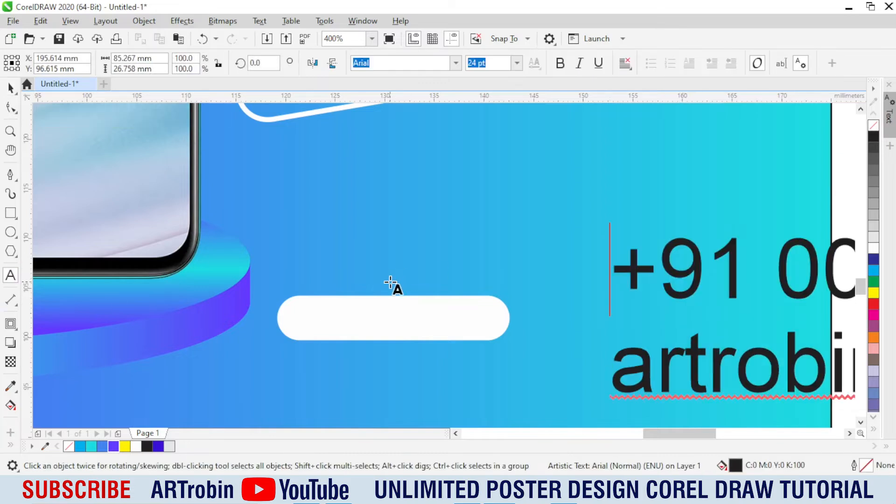
left_click(381, 323)
key("ctrl+v")
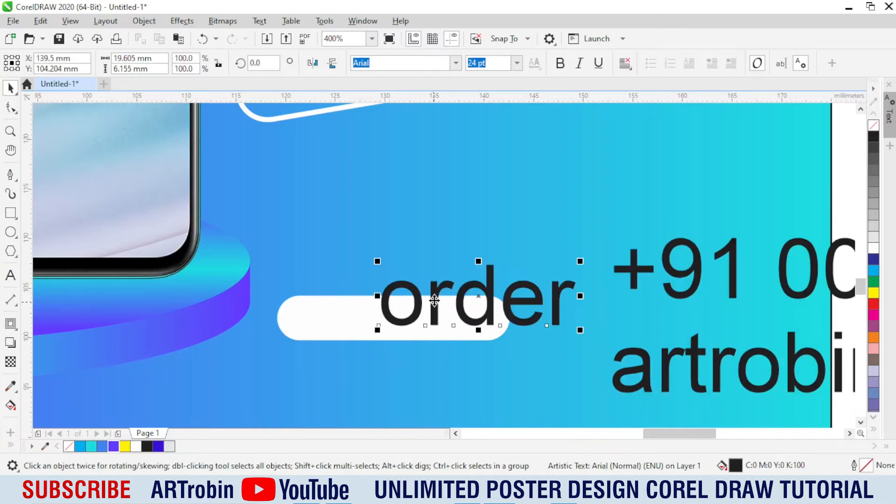
Step: Change the pasted "order" text to uppercase and make it bold
double_click(438, 288)
key("shift+F3")
left_click(438, 286)
key("ctrl+space")
key("ctrl+b")
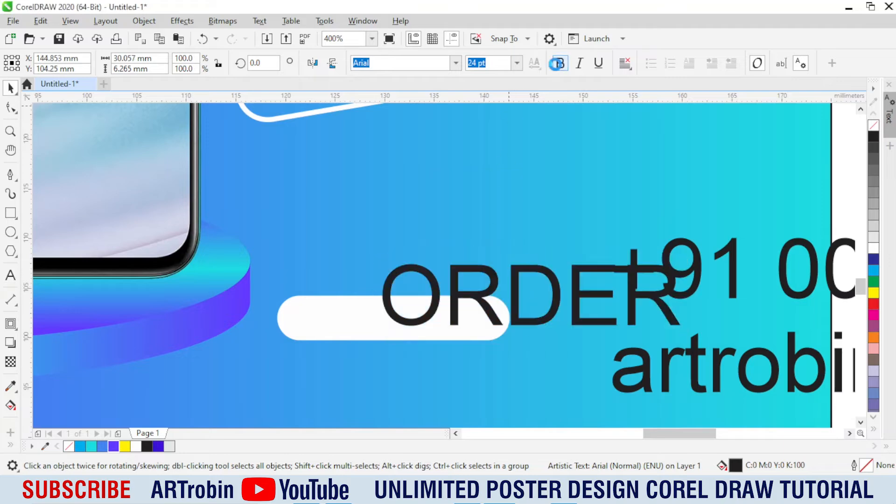
Step: Scale the ORDER text to about 15.3 mm wide and centre it on the lower white pill
left_click_drag(688, 262, 476, 282)
left_click(360, 321, "shift")
key("c")
key("e")
left_click(526, 280)
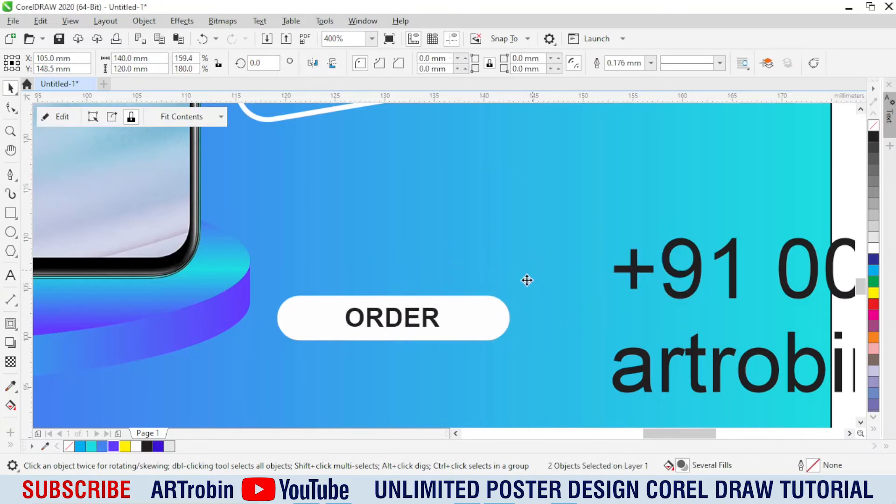
left_click(446, 335)
left_click(434, 322)
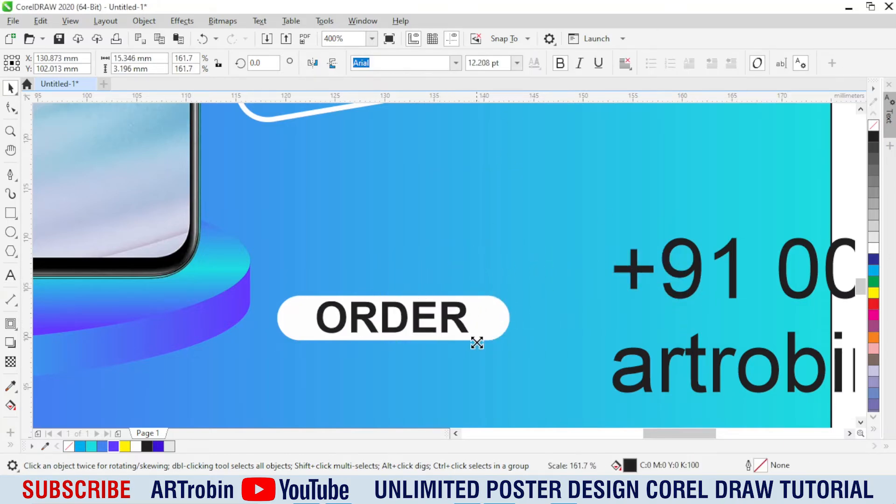
Step: Narrow the white pill around ORDER symmetrically to about 19.3 mm wide and convert the ORDER text to curves
scroll(476, 327, "up", 1)
left_click(547, 323)
left_click_drag(620, 313, 578, 313)
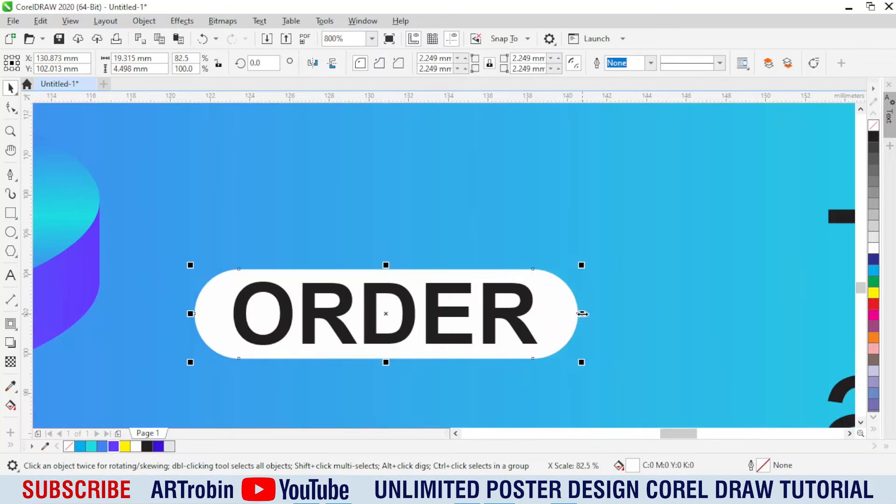
left_click(507, 326)
key("ctrl+q")
Step: Shrink the phone number and "artrobin graphic design" text to about 6.5 pt and make it bold
scroll(507, 330, "down", 2)
left_click(585, 277)
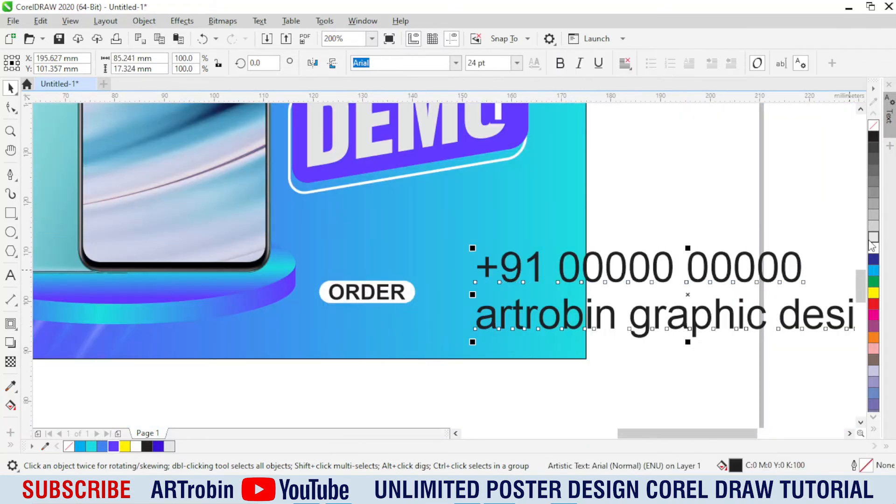
scroll(582, 264, "right", 2)
left_click_drag(714, 250, 400, 318)
scroll(196, 301, "up", 2)
scroll(512, 353, "down", 1)
left_click(560, 63)
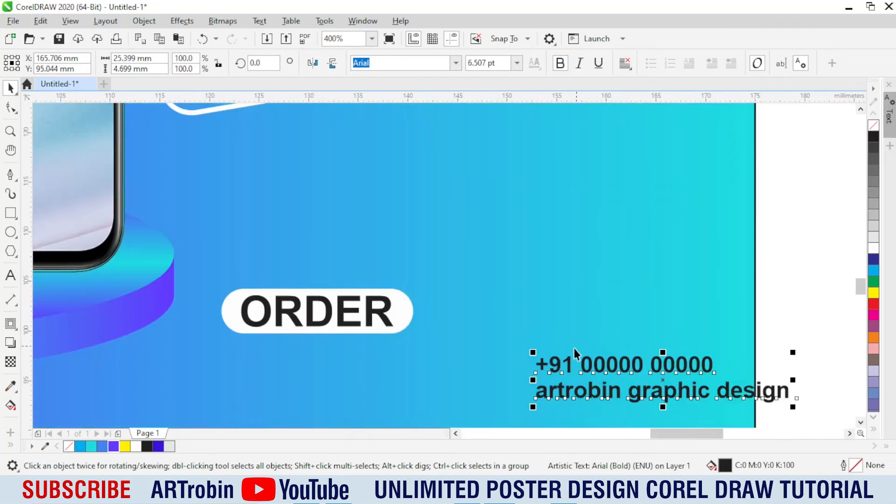
Step: Place the contact text beside the ORDER pill and break it into separate lines, shrinking the "artrobin graphic design" line
left_click_drag(567, 366, 484, 309)
key("ctrl+k")
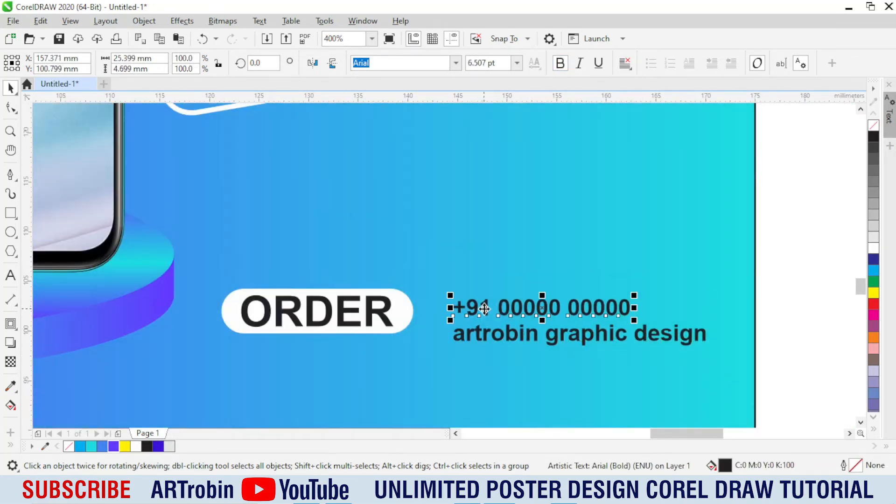
scroll(702, 348, "up", 1)
left_click_drag(735, 366, 583, 345)
Step: Capitalise the lower line as "Artrobin Graphic Design" and align it closely under the phone number at matching width
double_click(542, 333)
key("ctrl+a")
key("shift+F3")
key("Return")
key("ctrl+space")
scroll(362, 330, "up", 1)
left_click_drag(362, 329, 362, 319)
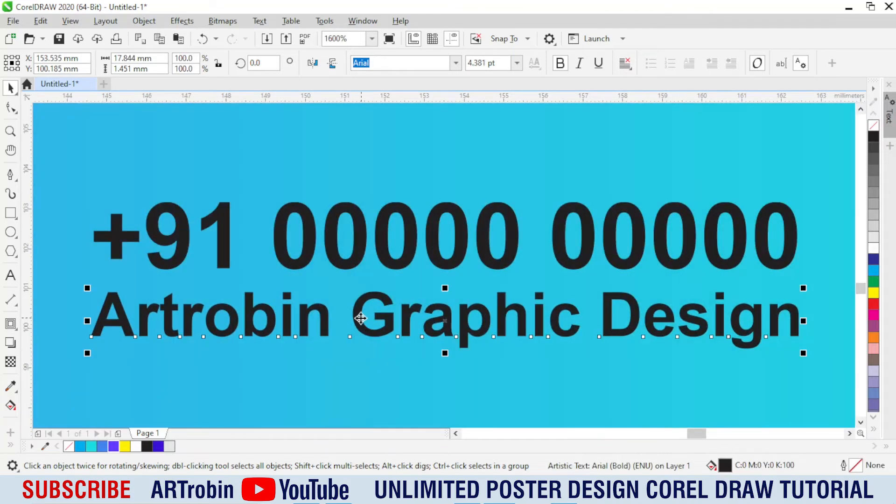
Step: Group the two contact lines and position the group just beside the ORDER pill
scroll(361, 318, "down", 2)
left_click_drag(263, 254, 552, 380)
key("ctrl+g")
scroll(250, 282, "up", 1)
left_click_drag(355, 316, 299, 307)
Step: Fill the ORDER lettering purple (#6339FF) and the two contact lines white
left_click(206, 322)
left_click(200, 329)
left_click(114, 446)
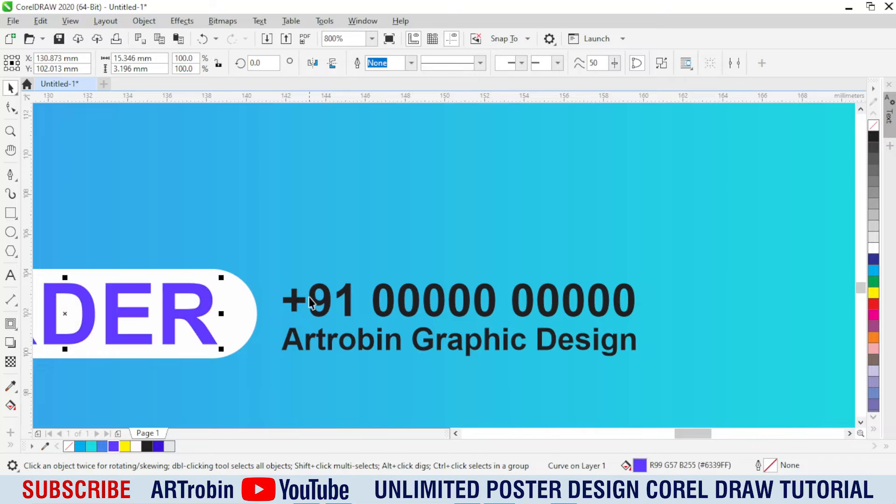
left_click(316, 298)
left_click(873, 247)
Step: Group the pill, ORDER lettering and contact lines, and enlarge the group to about 44.8 mm wide
scroll(407, 280, "down", 1)
left_click_drag(527, 336, 532, 339)
left_click_drag(465, 307, 214, 344)
scroll(405, 303, "down", 1)
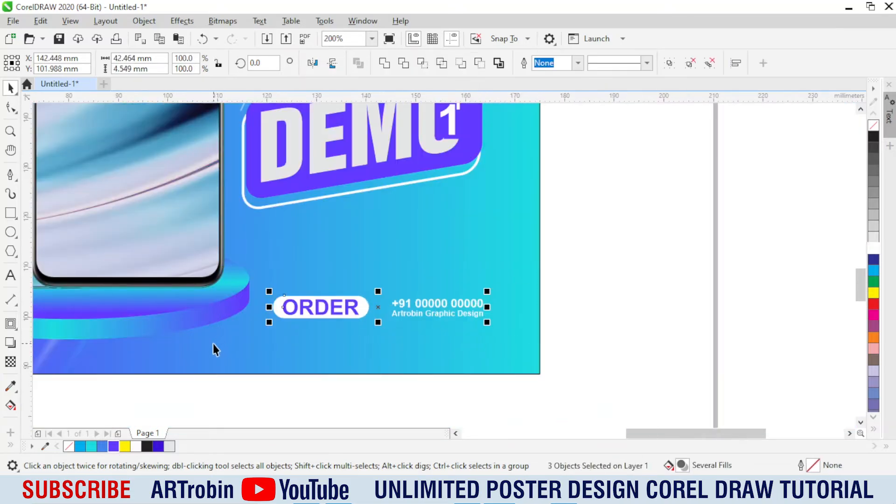
key("ctrl+g")
left_click_drag(487, 293, 494, 288)
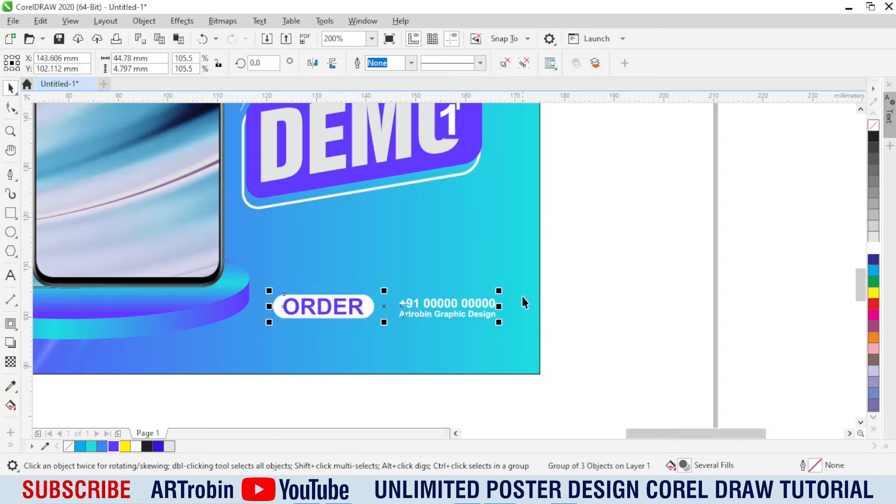
Step: Move the order contact group slightly upward below the DEMO badge
scroll(489, 286, "down", 1)
scroll(402, 231, "up", 1)
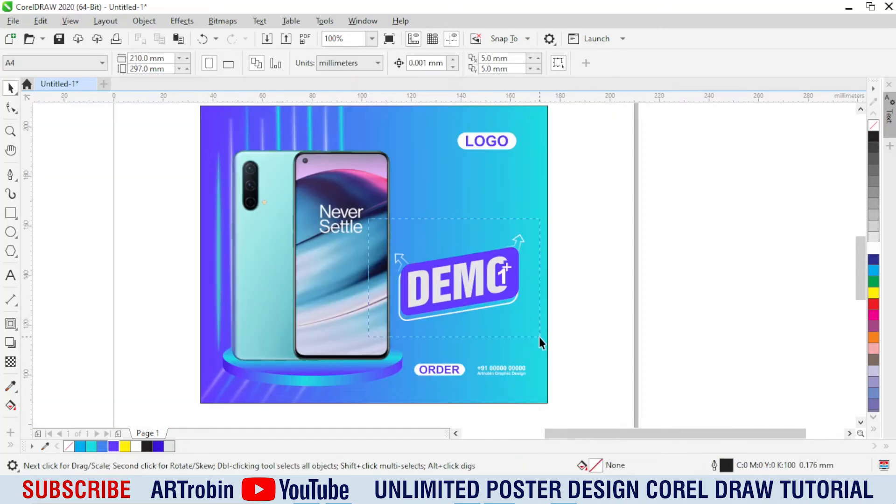
left_click_drag(539, 338, 540, 337)
scroll(449, 294, "up", 1)
scroll(446, 294, "up", 1)
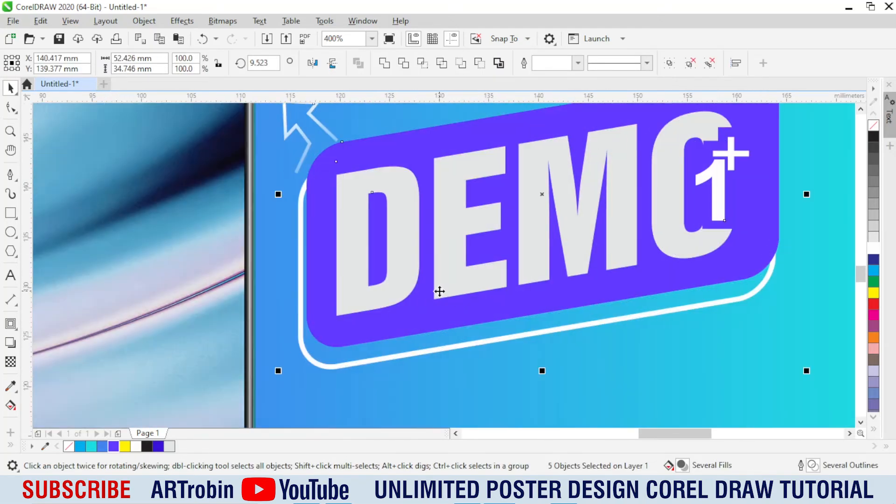
scroll(440, 291, "down", 2)
left_click_drag(558, 390, 559, 390)
scroll(559, 390, "up", 2)
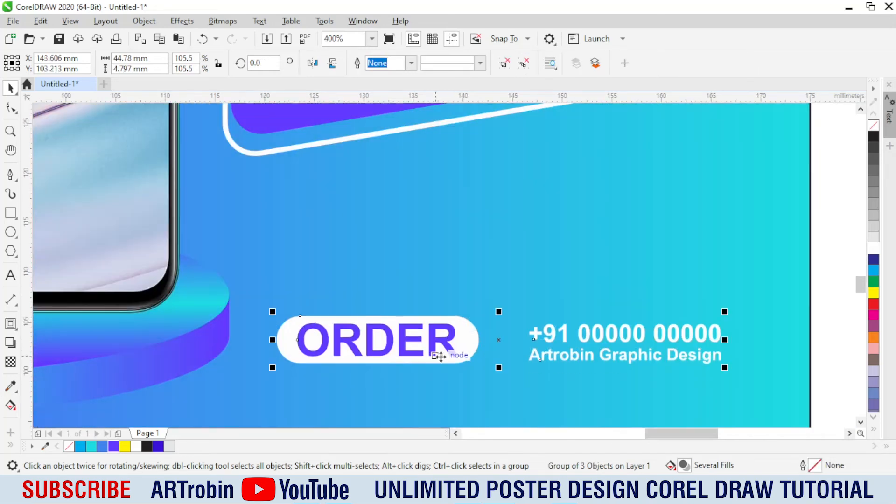
scroll(474, 300, "down", 2)
key("Escape")
Step: Move the DEMO 1+ badge with its arrows slightly down toward the contact details
scroll(536, 252, "up", 1)
left_click_drag(537, 252, 444, 360)
scroll(466, 310, "up", 2)
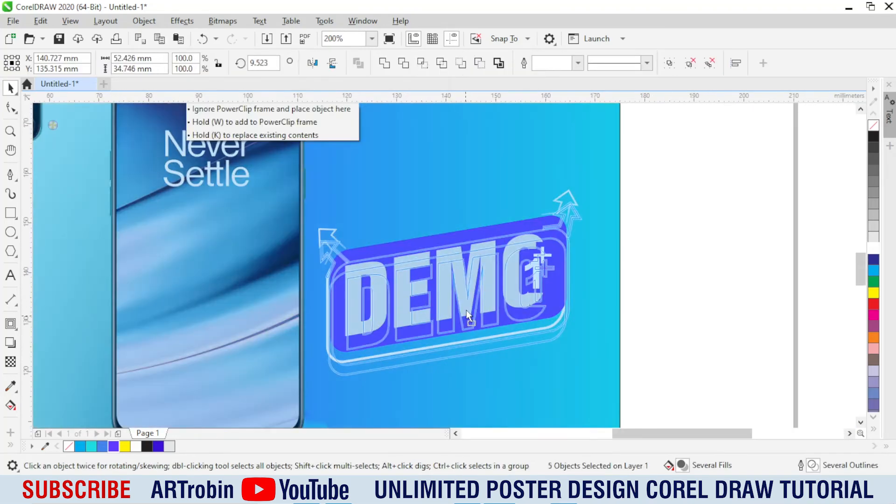
scroll(522, 303, "down", 3)
key("Escape")
scroll(443, 264, "up", 3)
Step: Take the "Let The Tech" line from Notepad and paste it as artistic text above the DEMO badge in CorelDRAW
key("alt+Tab")
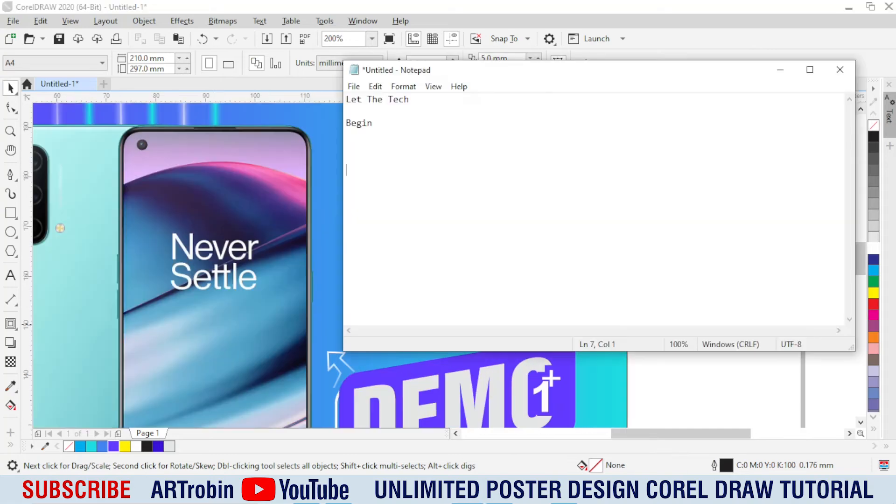
left_click(289, 143)
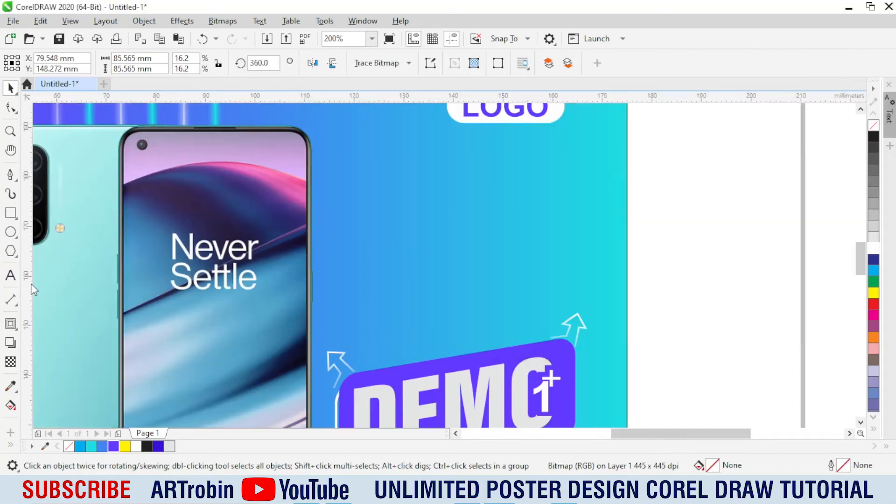
left_click(10, 275)
left_click(401, 234)
key("ctrl+v")
Step: Change the "Let The Tech" headline to uppercase, place it between phone and poster edge, and set it in Swiss921 BT
key("ctrl+a")
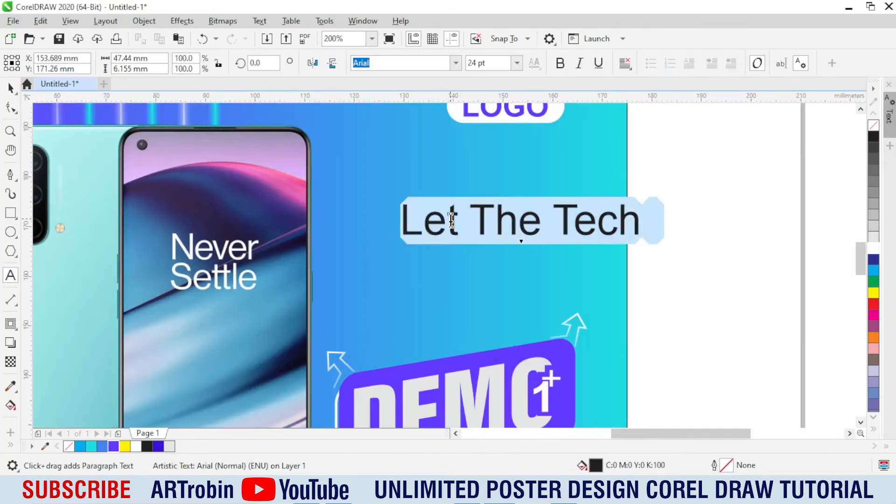
key("shift+F3")
key("Return")
key("ctrl+space")
left_click_drag(519, 217, 450, 231)
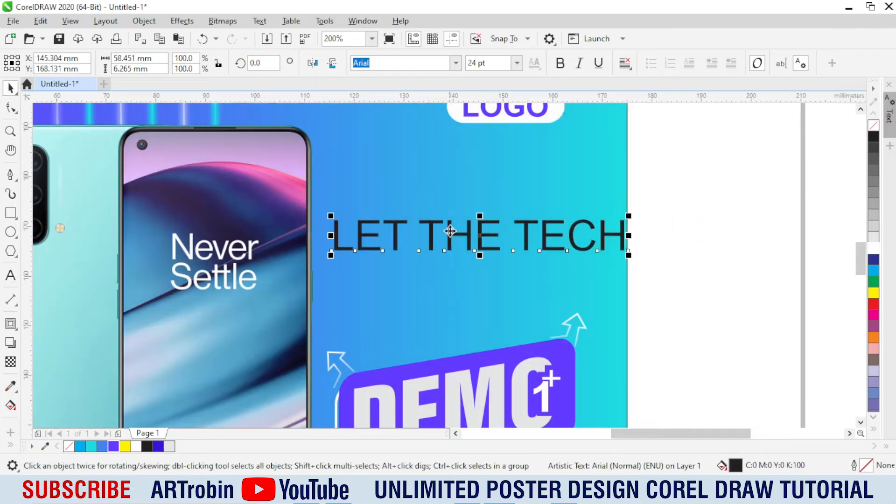
left_click(400, 105)
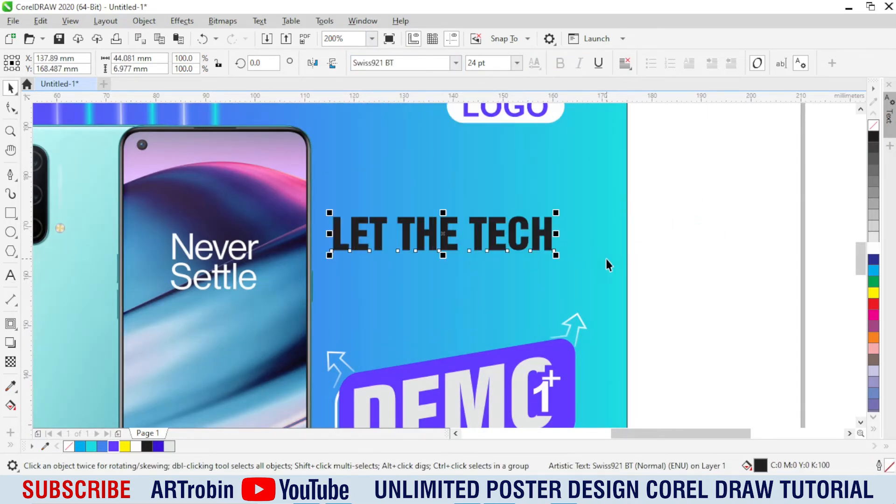
Step: Shift the LET THE TECH headline slightly right and fill it white
left_click(501, 234)
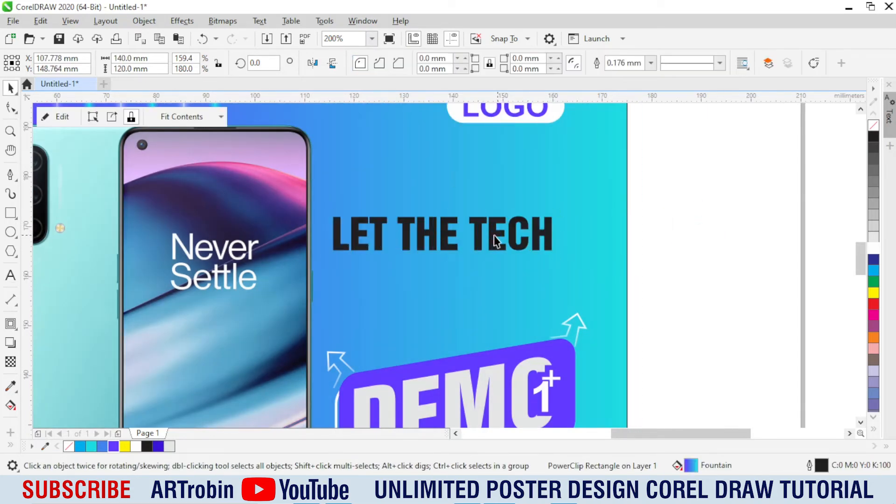
scroll(385, 227, "up", 1)
left_click(384, 228)
left_click_drag(435, 228, 465, 230)
left_click(874, 248)
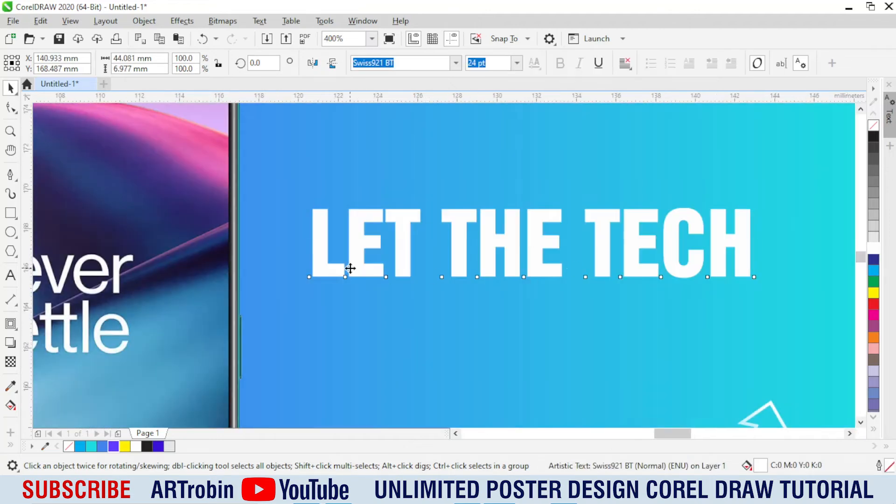
Step: Add a thin outward contour around the LET THE TECH headline
scroll(350, 269, "up", 1)
left_click(11, 324)
left_click_drag(342, 291, 340, 298)
scroll(340, 298, "down", 1)
scroll(570, 294, "up", 2)
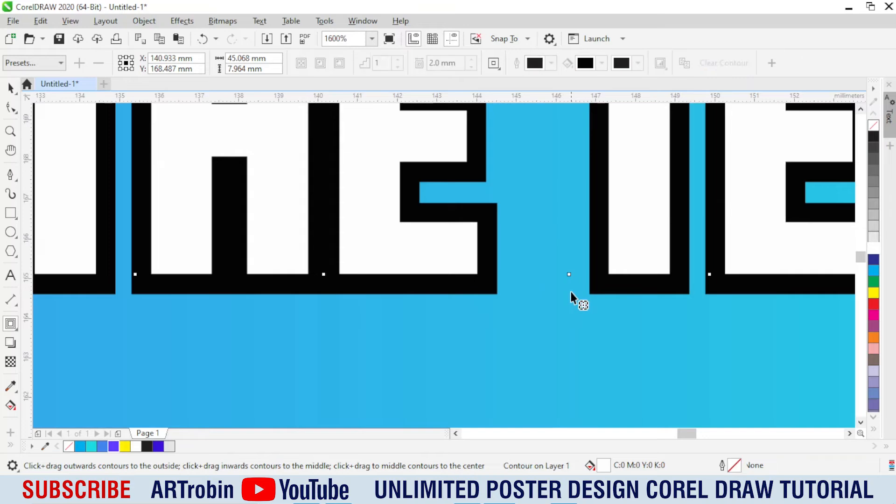
Step: Break the headline's contour apart, fill it cyan (#1DDDE1), and add a purple (#6339FF) copy offset slightly down and left
key("ctrl+k")
left_click_drag(444, 292, 439, 302)
left_click(114, 447)
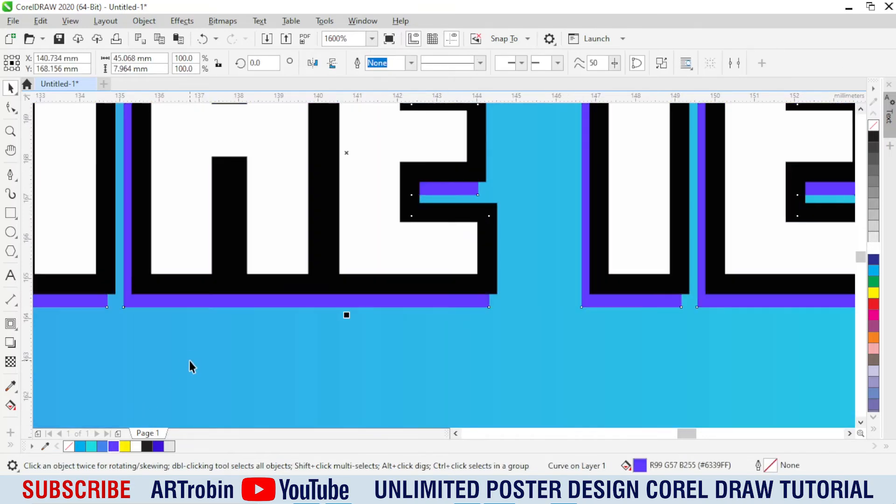
left_click(100, 450)
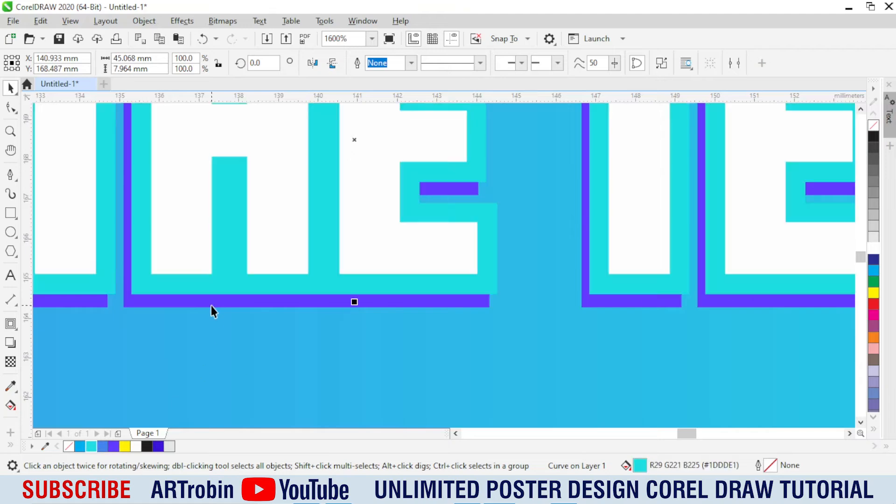
Step: Apply a Gaussian Blur with a 1.8-pixel radius to the purple copy behind the headline
scroll(342, 329, "down", 2)
left_click(182, 21)
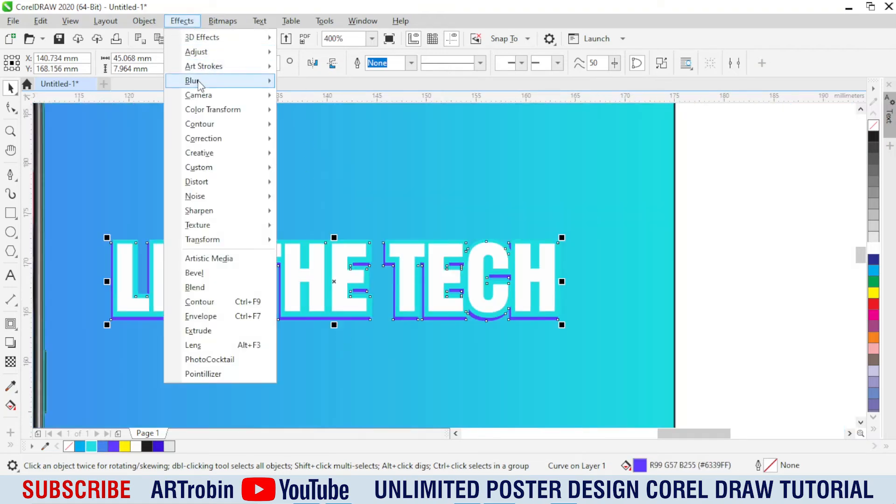
left_click(308, 109)
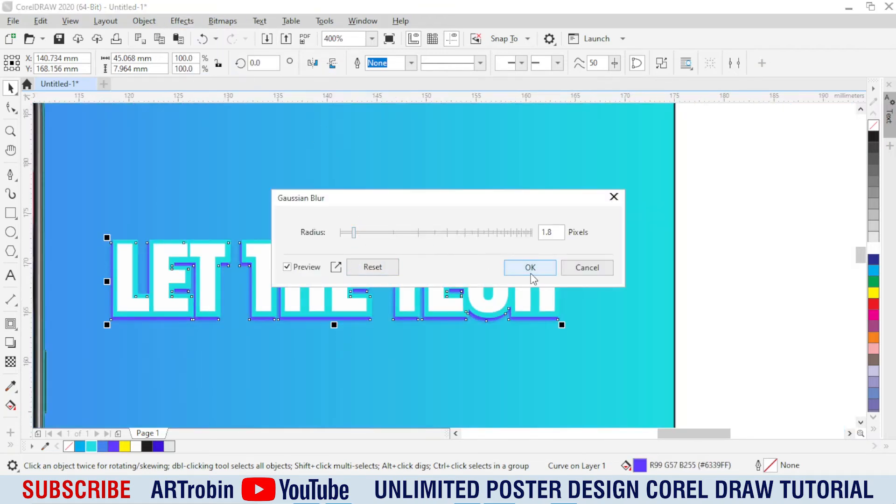
left_click(531, 274)
scroll(458, 226, "down", 1)
left_click_drag(647, 207, 264, 299)
key("Escape")
scroll(365, 272, "up", 1)
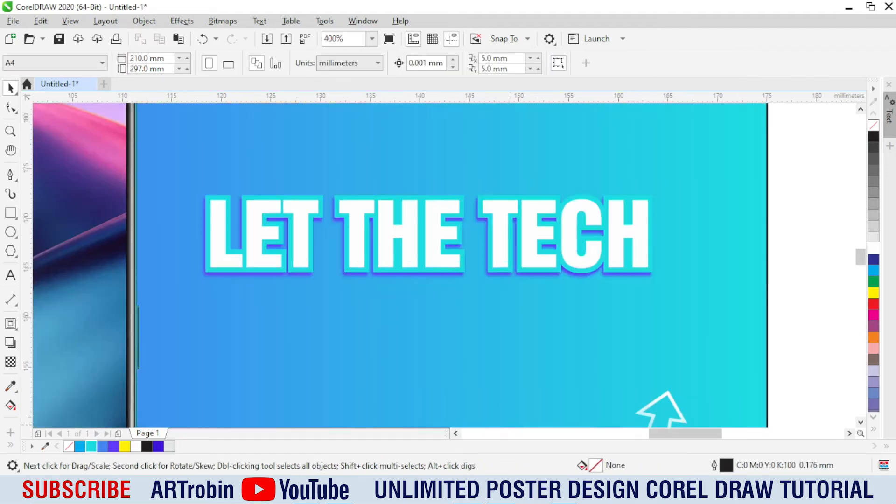
Step: Cut "Begin" from Notepad and paste it as artistic text below the LET THE TECH headline in CorelDRAW
scroll(412, 274, "down", 2)
left_click(462, 495)
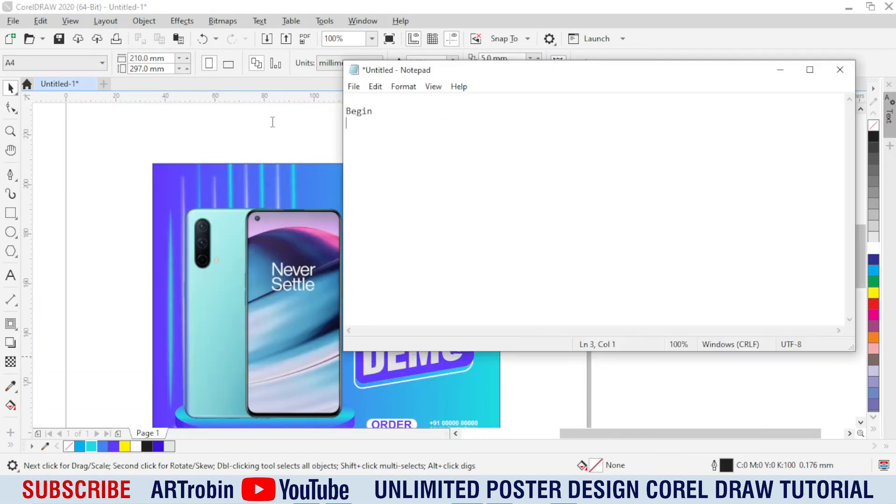
key("ctrl+x")
left_click(304, 161)
scroll(378, 286, "up", 1)
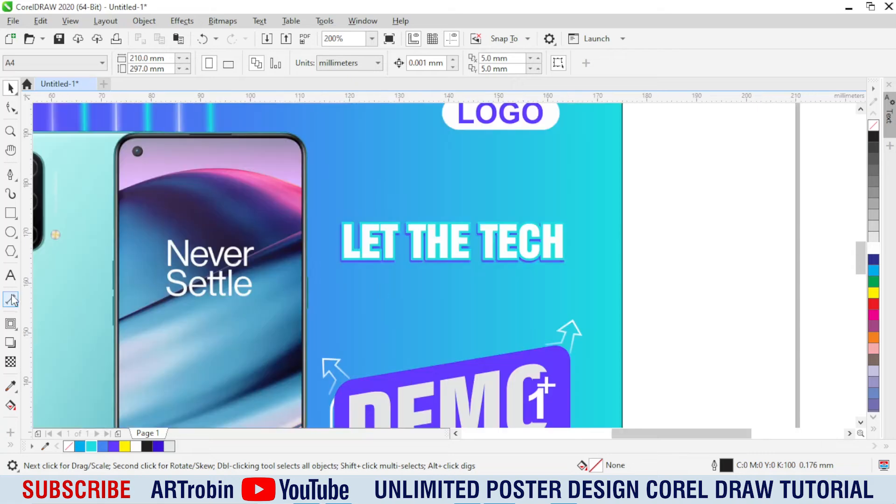
left_click(11, 275)
left_click(436, 342)
key("ctrl+v")
key("ctrl+space")
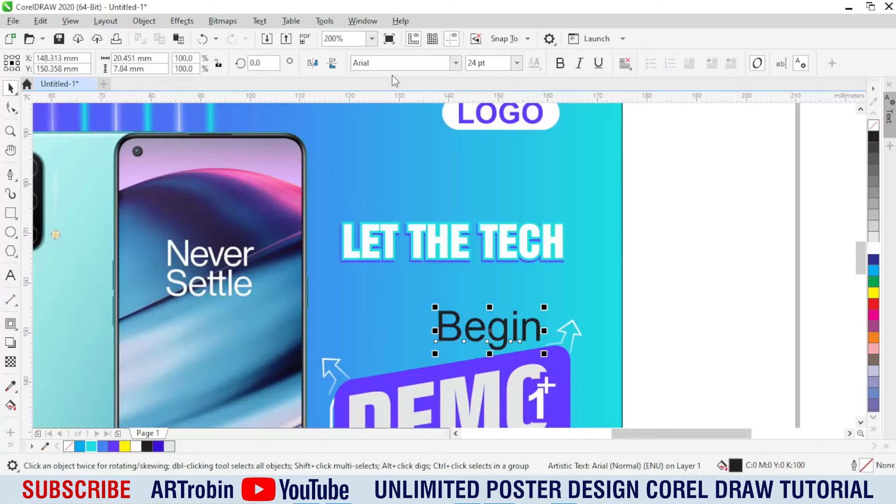
Step: Style "Begin" in purple Pattaya at about 30.4 pt, placed directly beneath the LET THE TECH headline
type("Pattaya")
key("Return")
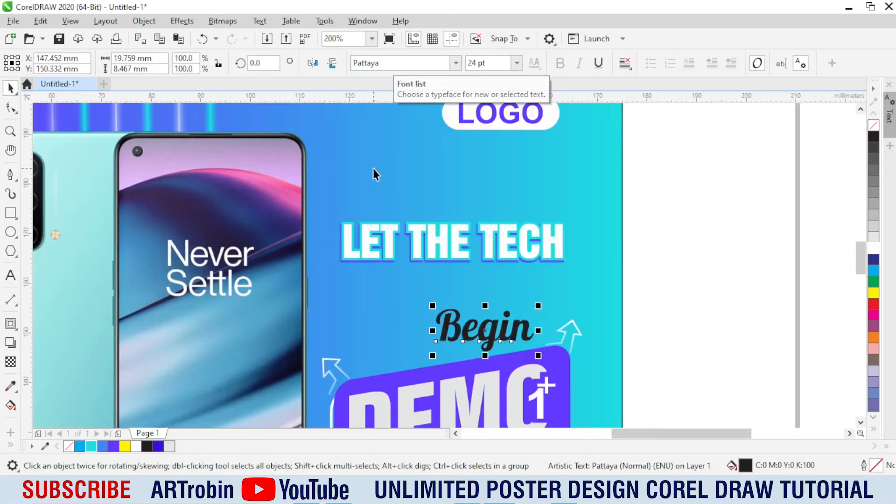
scroll(470, 330, "up", 1)
left_click_drag(470, 330, 392, 253)
left_click_drag(520, 308, 545, 326)
left_click(114, 447)
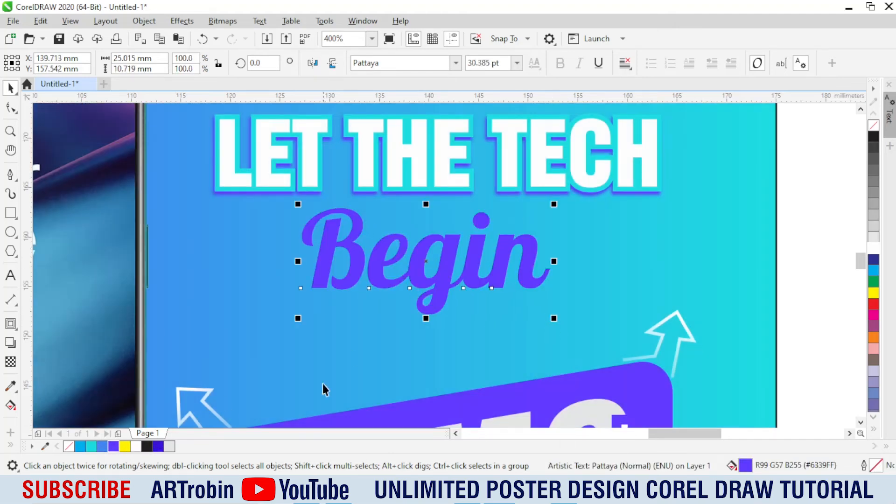
Step: Convert "Begin" to curves and add a one-step outward contour of about 0.3 mm around it
scroll(429, 314, "up", 1)
key("ctrl+q")
left_click(10, 324)
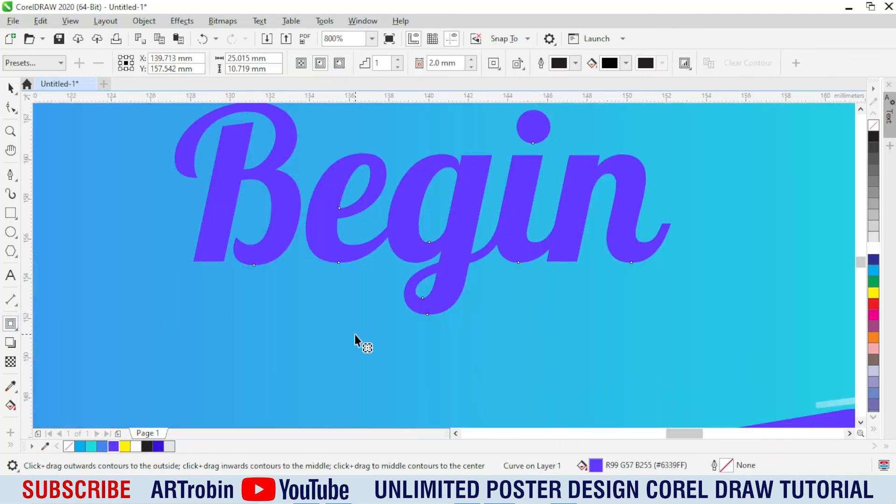
scroll(360, 344, "up", 1)
left_click_drag(401, 317, 374, 332)
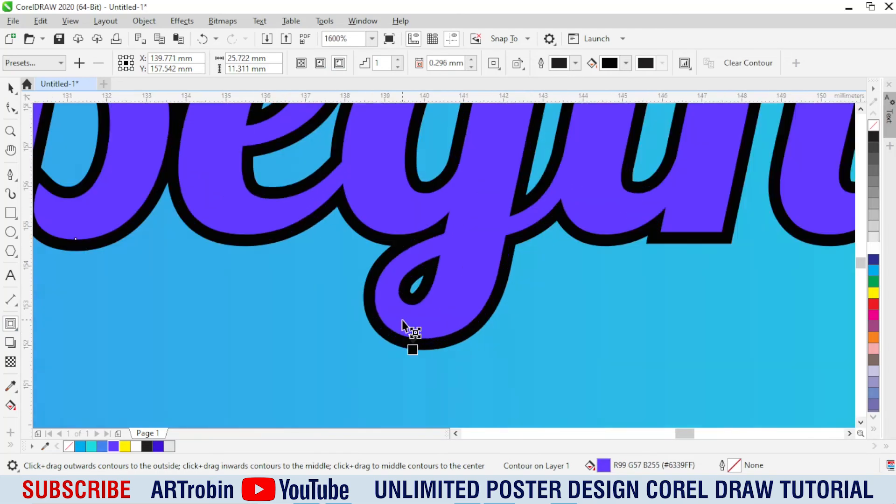
Step: Break apart the contour around "Begin" and add a second outward contour of about 0.18 mm around it
key("ctrl+k")
key("space")
left_click(368, 374)
left_click(465, 338)
scroll(443, 345, "up", 1)
key("space")
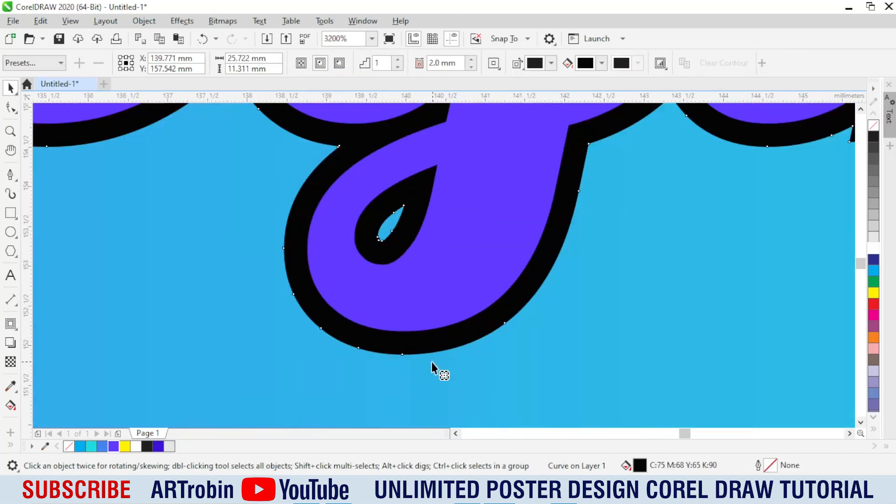
mouse_move(427, 355)
left_mouse_down()
mouse_move(424, 382)
mouse_move(425, 369)
left_mouse_up()
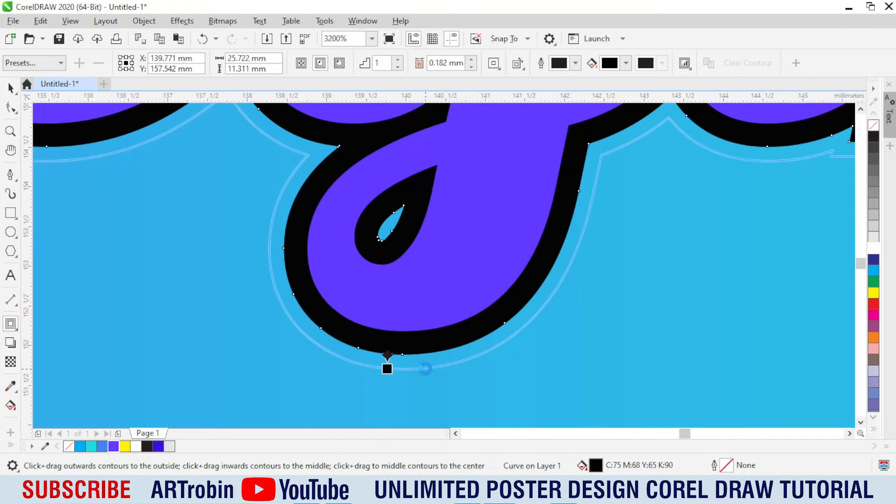
Step: Separate the second contour of "Begin", filling the inner outline cyan and the outer one white
key("ctrl+k")
key("space")
left_click(426, 372)
left_click(429, 343)
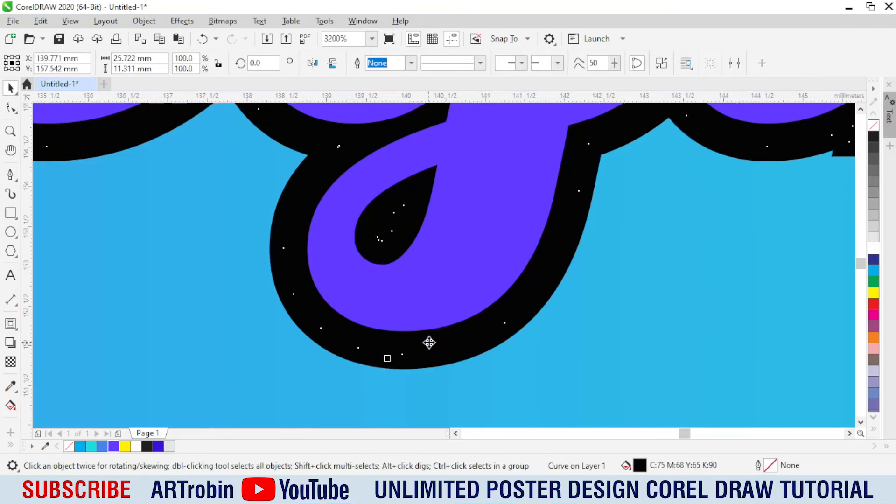
left_click(91, 448)
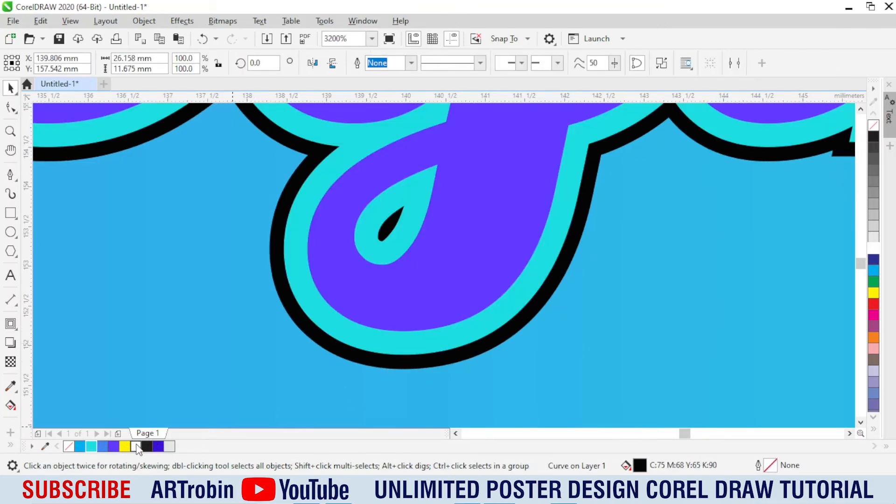
left_click(136, 445)
scroll(416, 283, "down", 4)
left_click(616, 255)
scroll(401, 249, "up", 2)
scroll(379, 224, "down", 1)
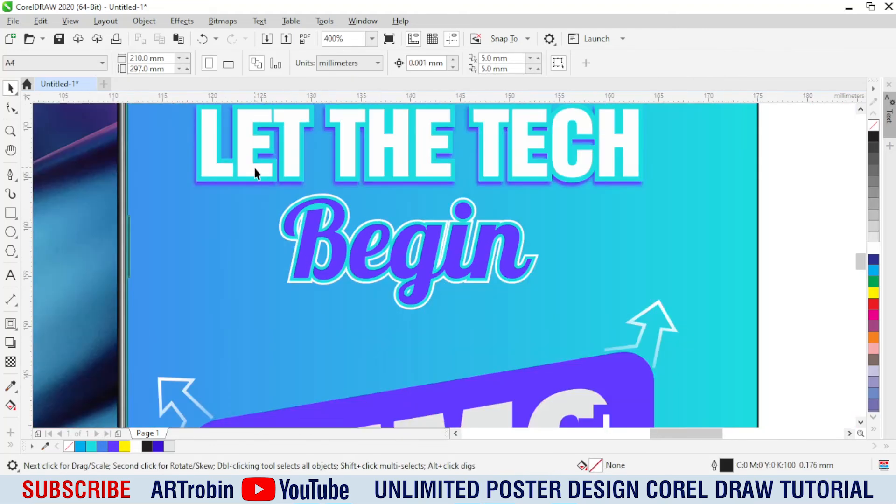
left_click_drag(255, 168, 545, 319)
left_click(872, 227)
key("ctrl+z")
key("Escape")
Step: Group "Begin" with its two contours and tilt the whole headline upward by about 7°
key("ctrl+g")
scroll(424, 248, "down", 1)
left_click_drag(285, 146, 557, 271)
key("ctrl+g")
left_click(467, 252)
left_click(646, 249)
scroll(377, 209, "up", 1)
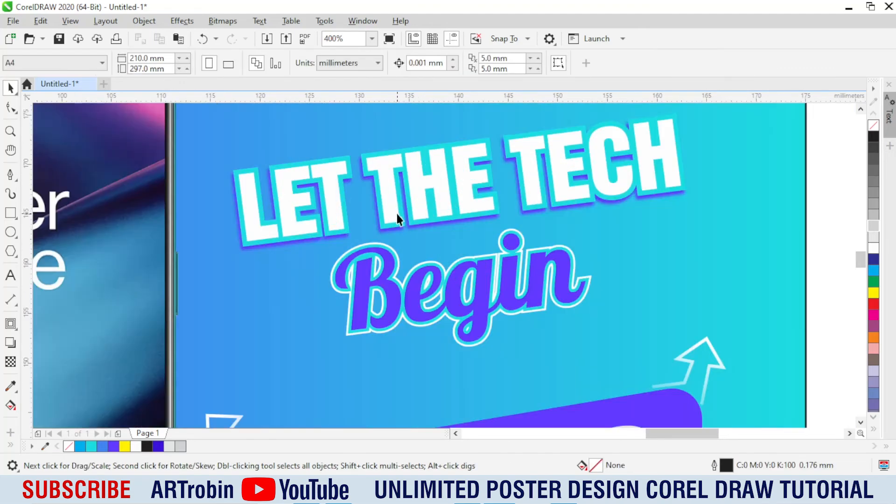
Step: Tilt "Begin" to about 9.7° and move it up to overlap the lower edge of LET THE TECH
left_click_drag(624, 358, 625, 359)
left_click_drag(546, 299, 545, 282)
left_click(545, 281)
left_click_drag(597, 270, 599, 262)
scroll(508, 262, "down", 1)
scroll(471, 244, "up", 1)
left_click_drag(428, 317, 402, 314)
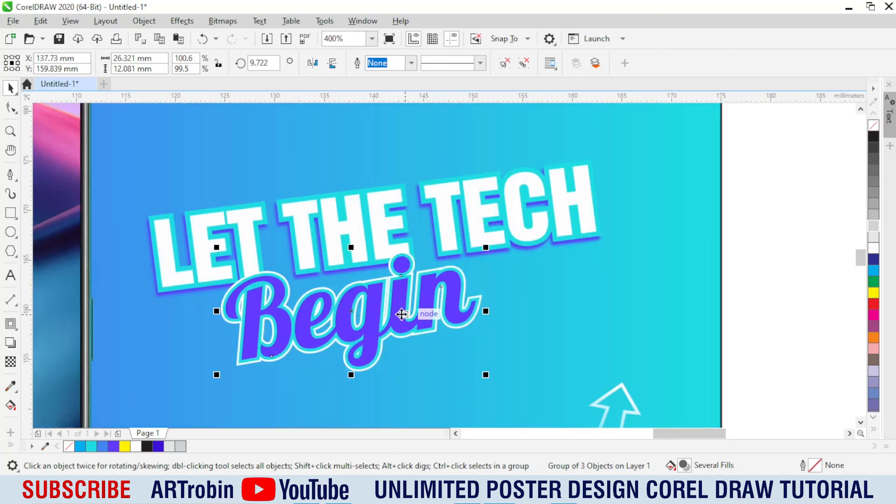
Step: Enlarge the "Begin" group and reposition it beneath LET THE TECH with a slight overlap
left_click_drag(489, 247, 535, 224)
left_click_drag(386, 301, 389, 319)
left_click_drag(535, 243, 554, 235)
scroll(429, 286, "down", 1)
scroll(422, 307, "up", 1)
left_click(421, 310)
left_click_drag(221, 293, 220, 297)
Step: Group all the headline objects, enlarge the group to about 47.7 mm wide and move it up slightly
scroll(235, 316, "down", 1)
left_click_drag(437, 207, 357, 298)
left_click_drag(169, 347, 169, 351)
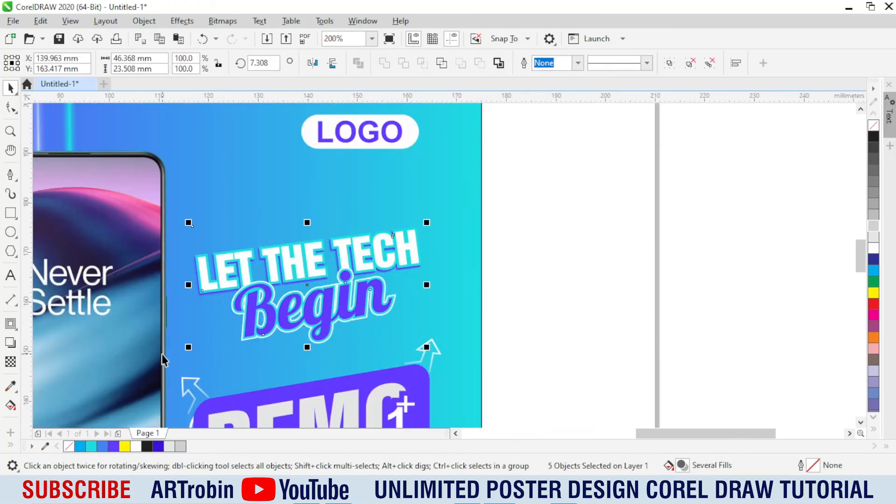
key("ctrl+f")
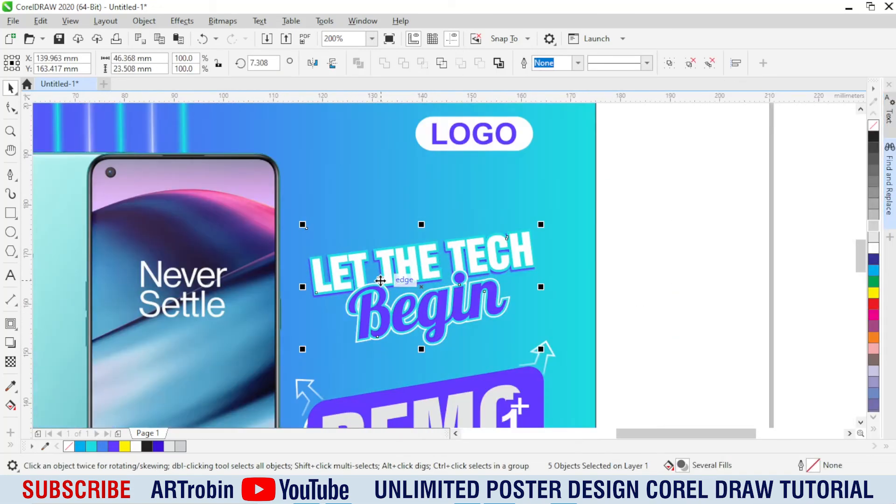
key("ctrl+g")
left_click_drag(300, 348, 296, 353)
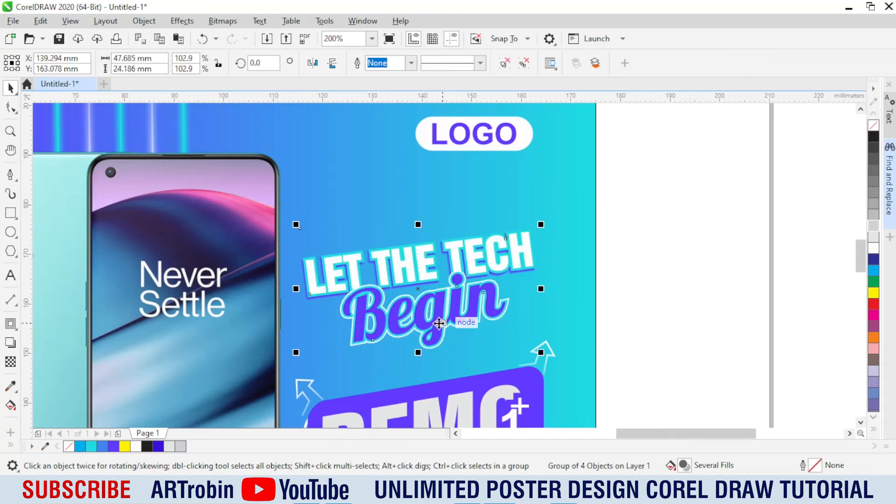
left_click_drag(439, 323, 439, 317)
Step: Examine the grouped headline and its placement relative to the phone and the DEMO 1+ badge
scroll(426, 265, "up", 2)
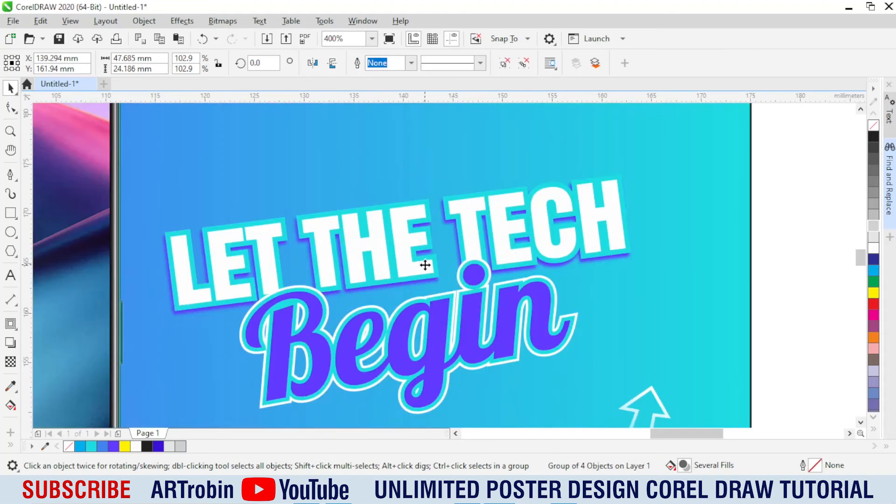
left_click_drag(424, 261, 394, 284)
scroll(405, 267, "down", 2)
key("Escape")
scroll(404, 254, "up", 2)
scroll(432, 273, "down", 2)
left_click(637, 317)
scroll(444, 312, "up", 1)
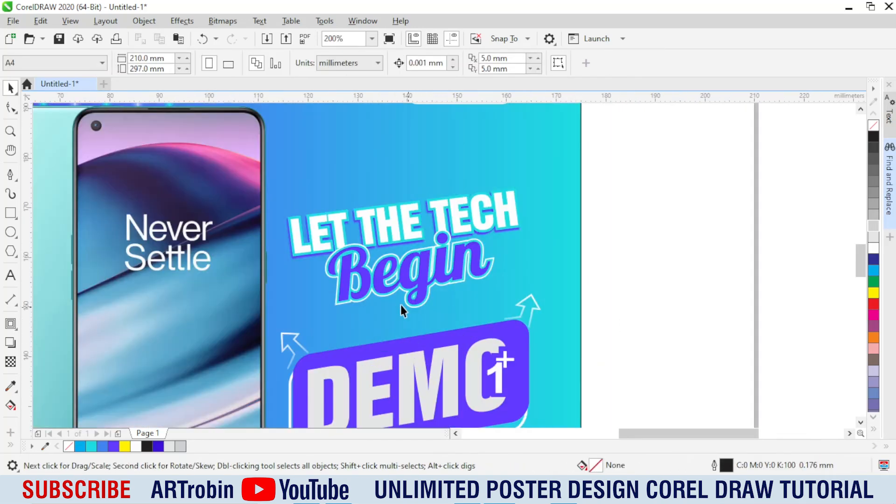
Step: Draw a thin white ellipse about 38 mm wide and 0.4 mm high above LET THE TECH, without outline
left_click(10, 232)
scroll(362, 226, "up", 1)
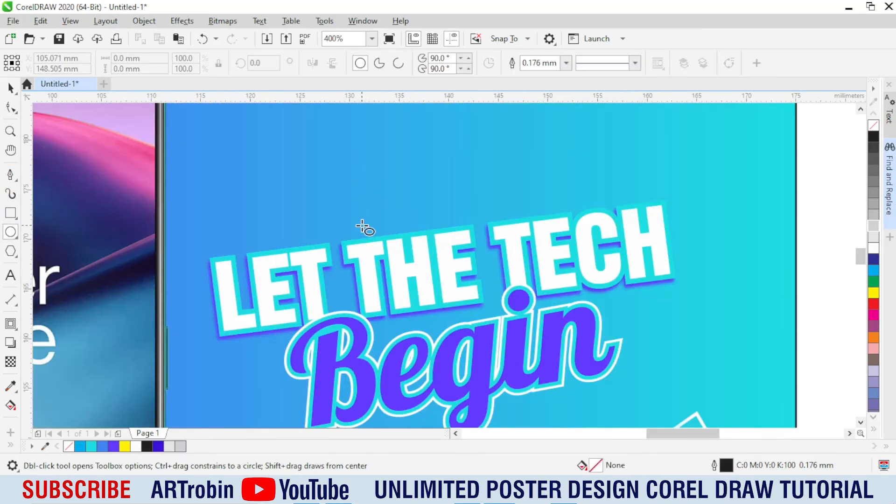
left_click_drag(286, 218, 663, 216)
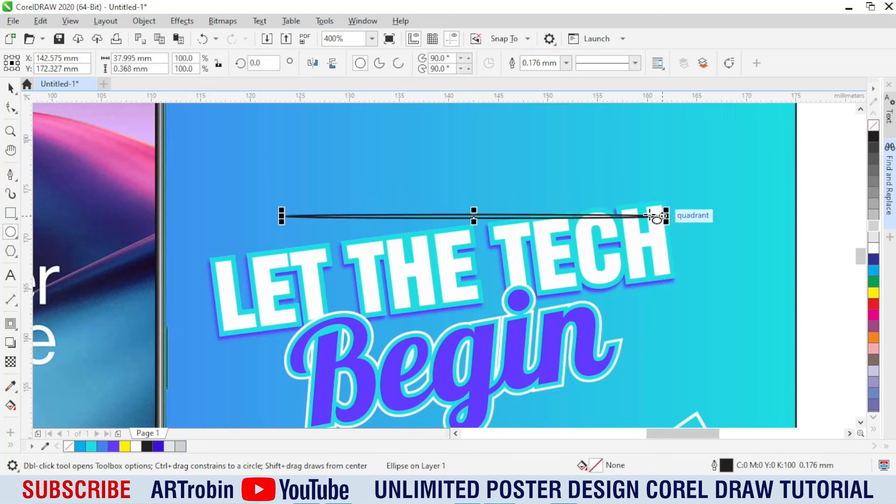
key("space")
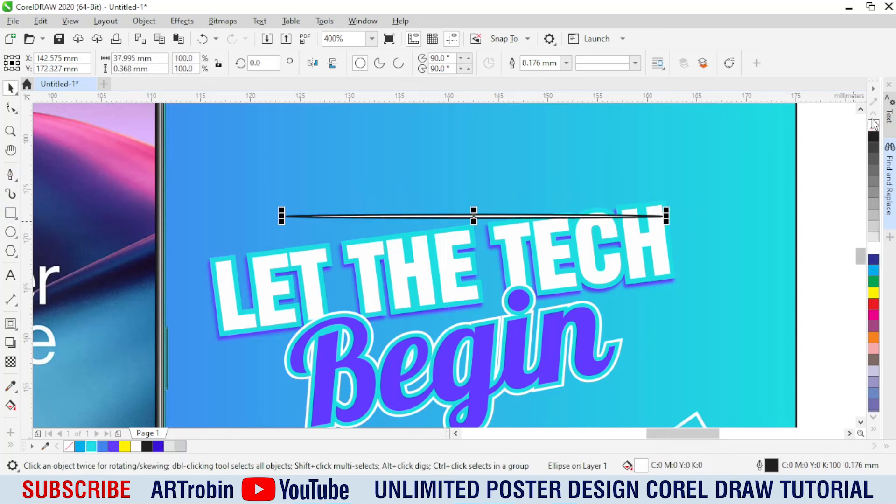
right_click(875, 125)
Step: Thicken the white ellipse to about 0.7 mm and tilt it about 6.2° along the headline's upper edge
scroll(431, 197, "up", 1)
left_click_drag(431, 232, 392, 237)
scroll(393, 238, "down", 1)
left_click(392, 239)
left_click_drag(629, 246, 639, 229)
scroll(411, 242, "up", 1)
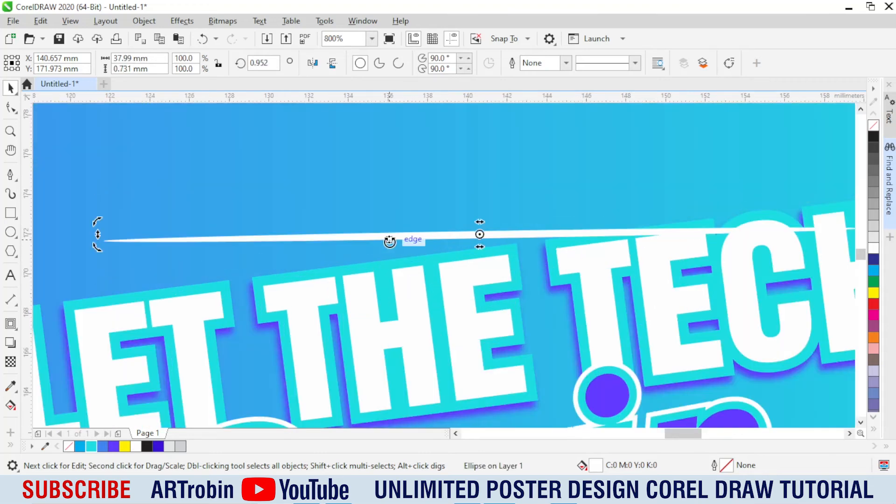
left_click_drag(390, 241, 389, 249)
scroll(390, 248, "down", 1)
Step: Apply a Gaussian Blur with a 1.8-pixel radius to the white ellipse above the headline
left_click(182, 21)
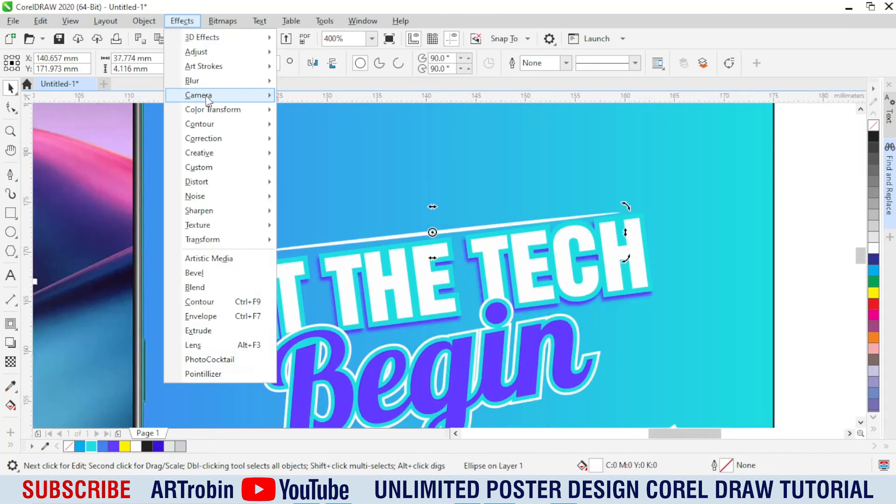
left_click(308, 110)
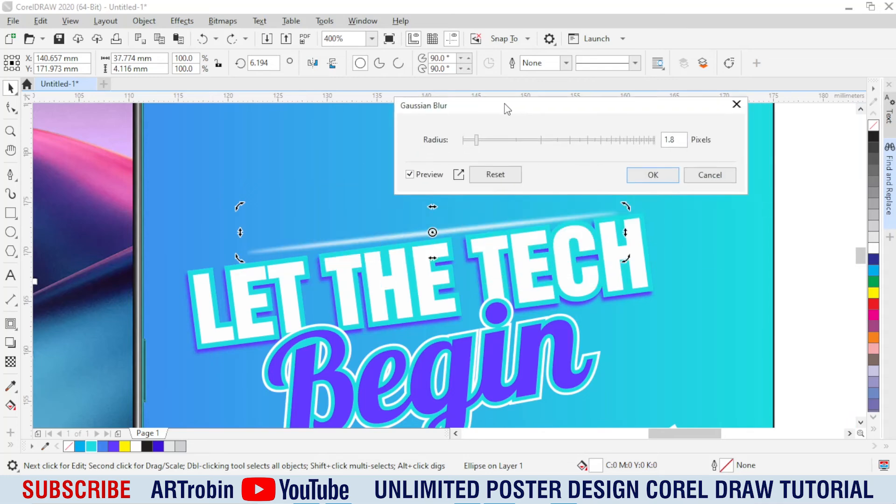
left_click(596, 168)
scroll(444, 236, "up", 1)
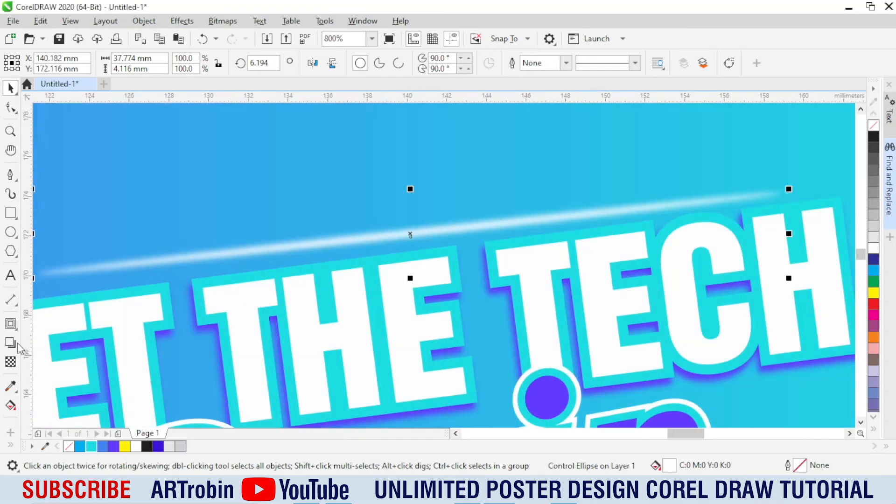
Step: Apply an elliptical fountain transparency to the blurred white streak and stretch it along the streak's length
left_click(10, 362)
left_click_drag(384, 240, 385, 211)
left_click(284, 62)
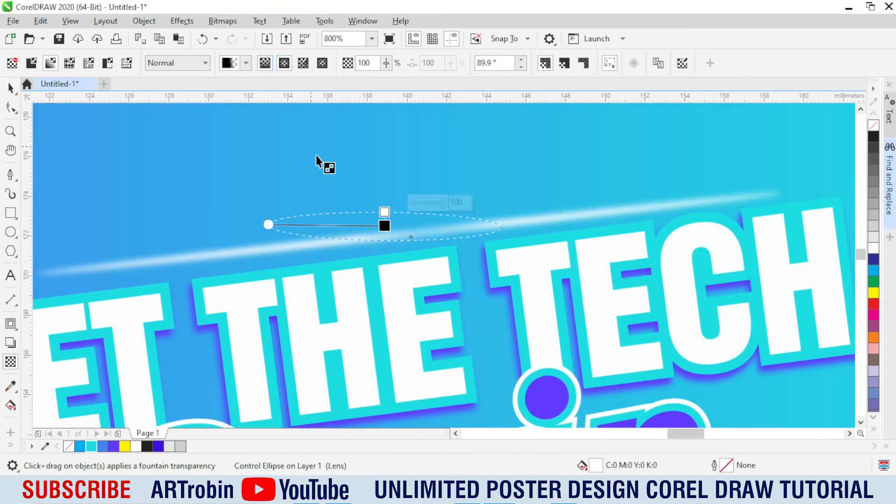
scroll(295, 234, "down", 1)
scroll(357, 240, "up", 1)
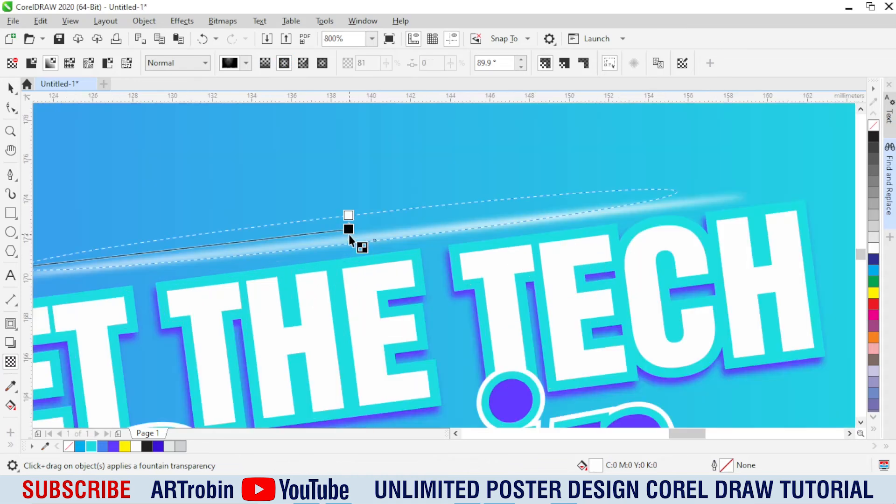
Step: Widen the streak's elliptical transparency and reverse it so the centre is opaque and the ends fade out
scroll(349, 242, "up", 1)
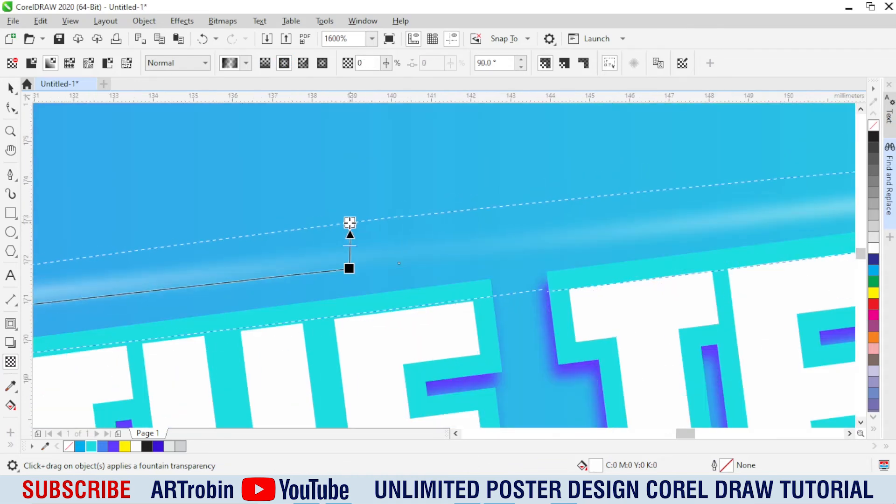
scroll(350, 223, "down", 2)
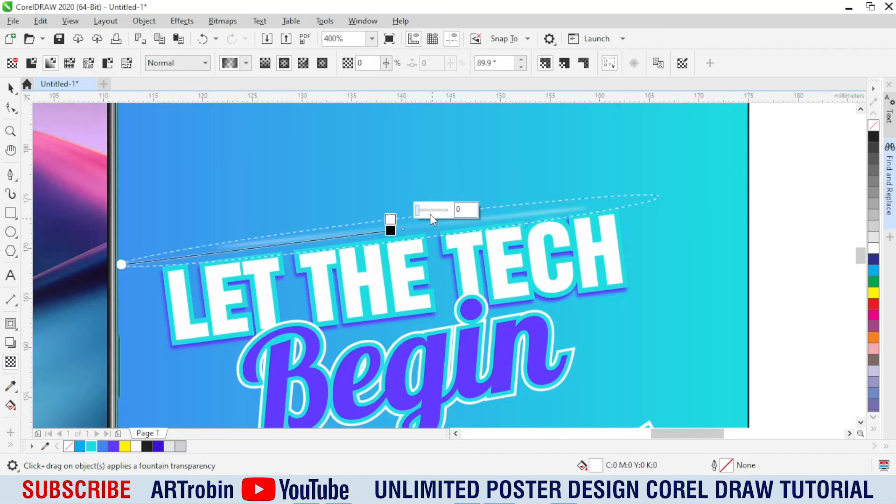
scroll(393, 229, "up", 1)
left_click_drag(446, 225, 414, 226)
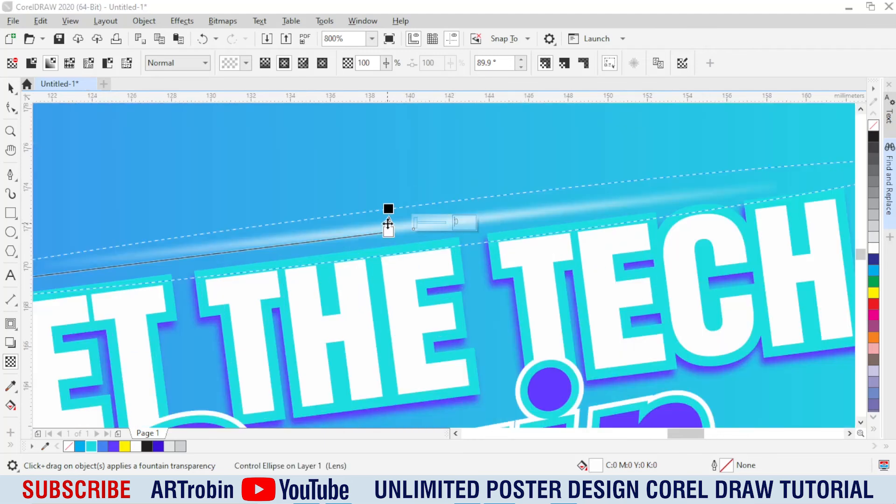
scroll(400, 208, "down", 2)
left_click(10, 88)
scroll(484, 180, "up", 2)
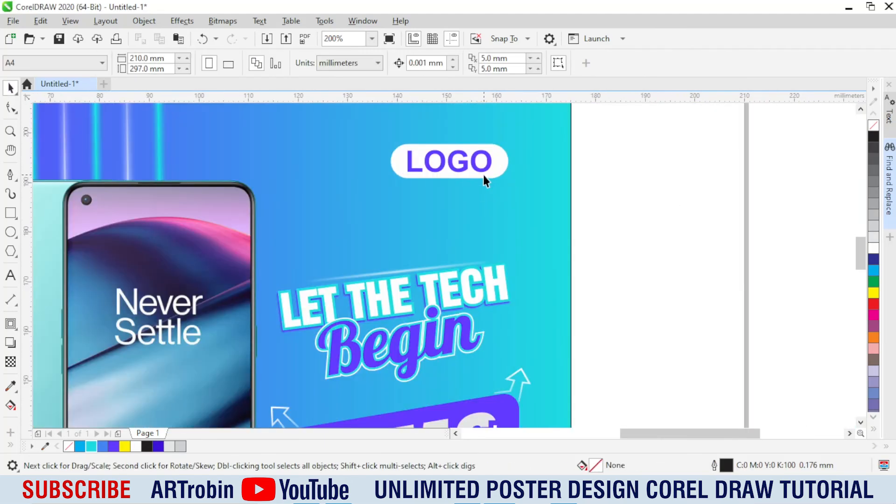
scroll(484, 180, "down", 1)
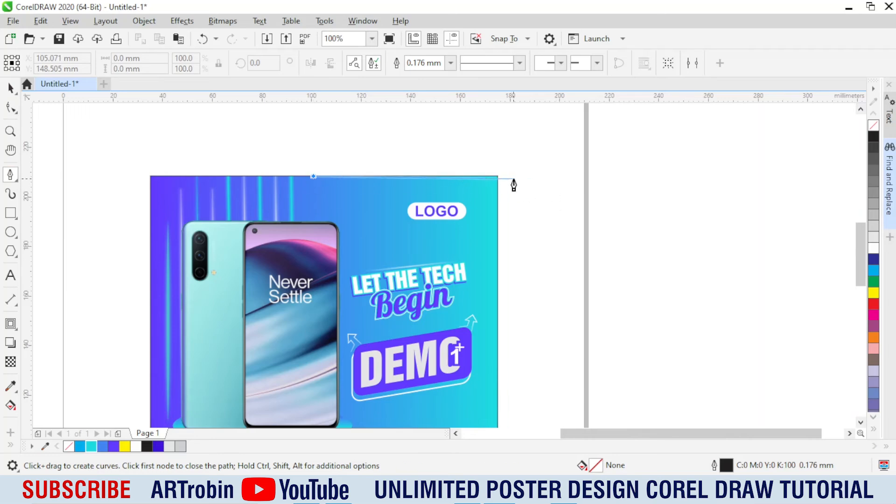
Step: Undo the misplaced pen line and draw a closed triangle about 73 × 44 mm in the poster's upper right corner
key("ctrl+z")
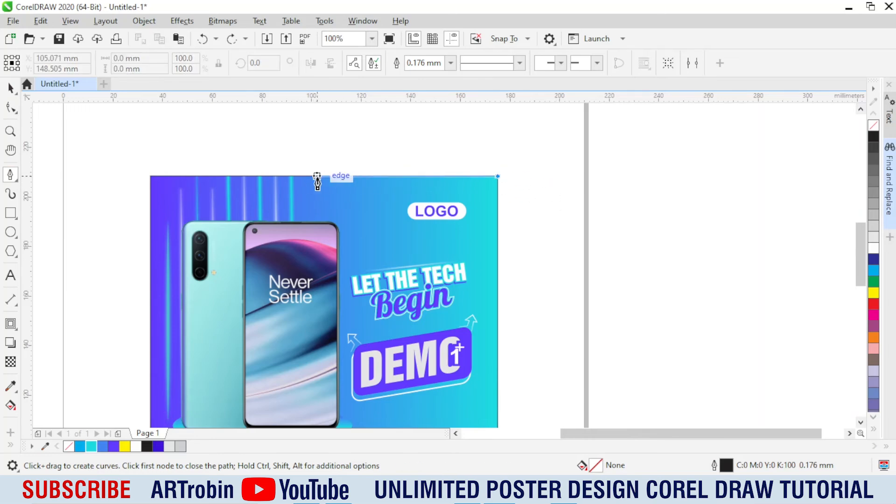
left_click(316, 176)
left_click(498, 177)
key("space")
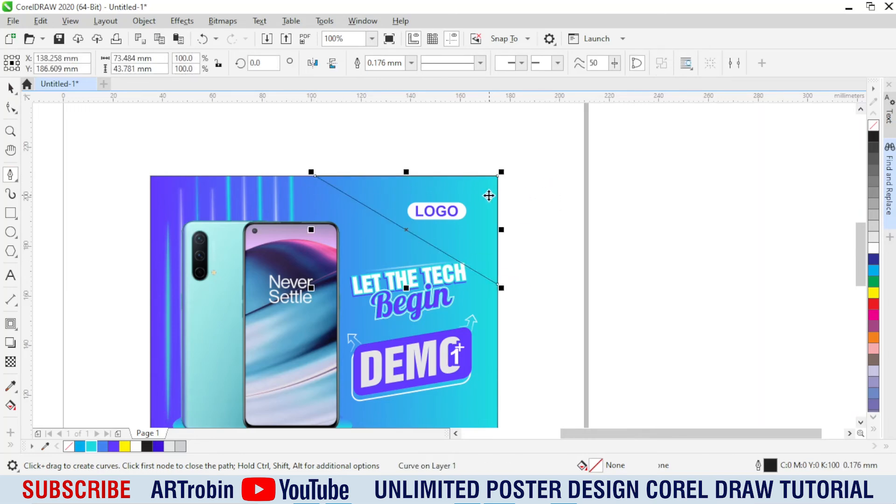
Step: Bend the corner triangle's diagonal into an S-curve and fill the shape purple #6339FF without outline
scroll(491, 200, "up", 1)
left_click(7, 111)
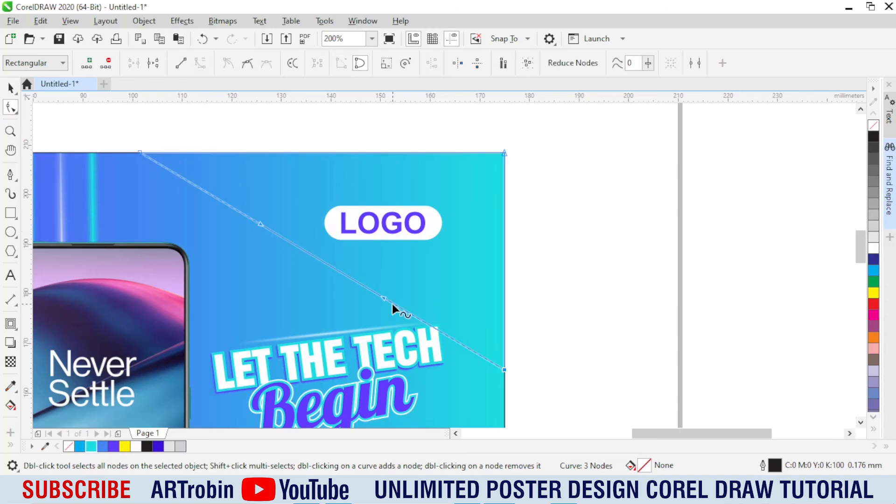
left_click_drag(421, 282, 442, 258)
left_click_drag(260, 228, 189, 258)
key("space")
left_click(110, 446)
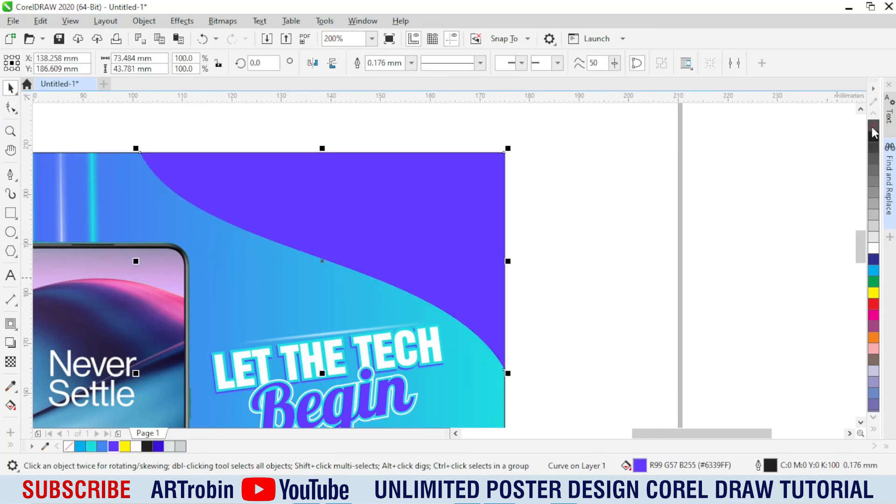
Step: Apply a linear fountain transparency at about 49° to the purple corner shape, fading it toward the poster's upper right corner
left_click(10, 362)
left_click_drag(79, 196, 646, 206)
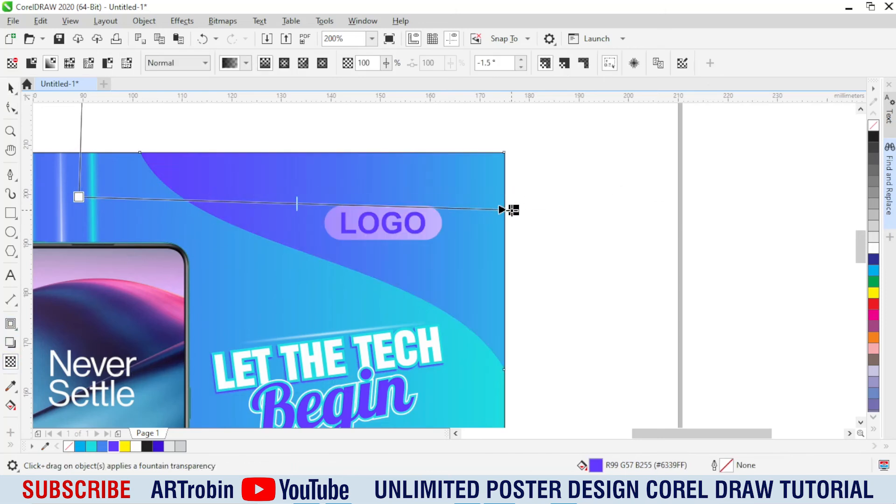
left_click_drag(513, 210, 486, 210)
left_click_drag(78, 197, 102, 283)
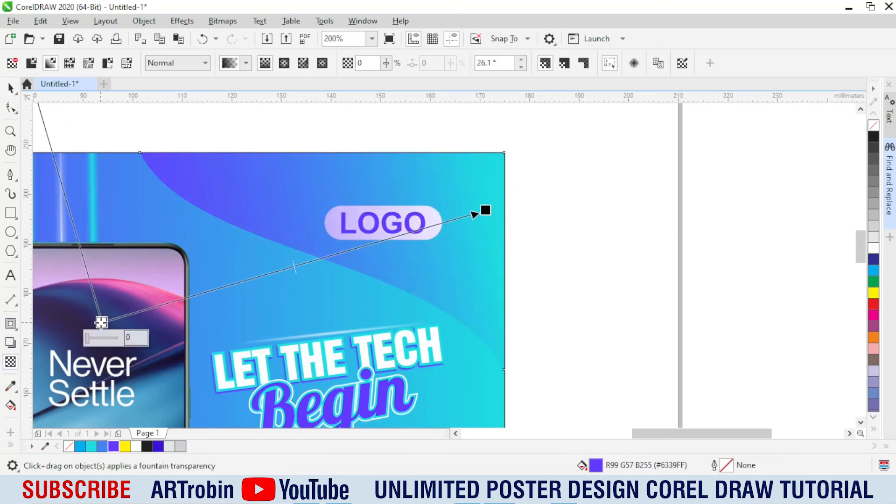
left_click_drag(102, 322, 76, 314)
left_click_drag(485, 211, 414, 172)
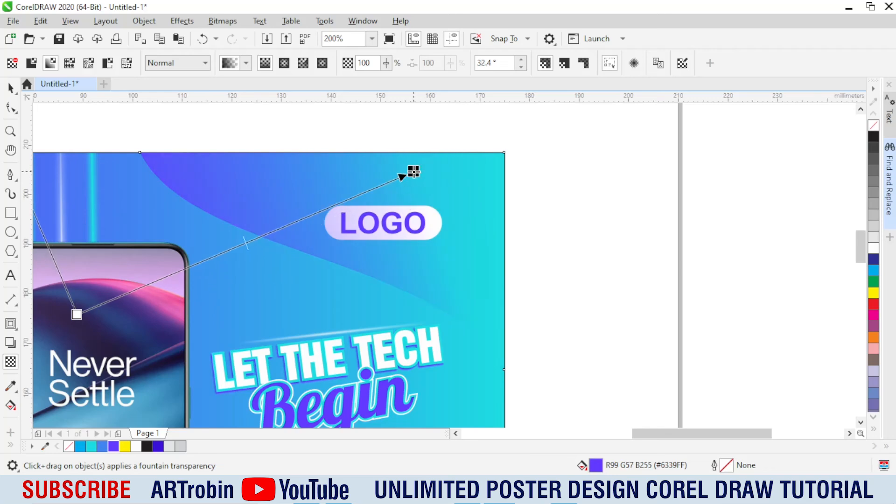
scroll(360, 246, "down", 2)
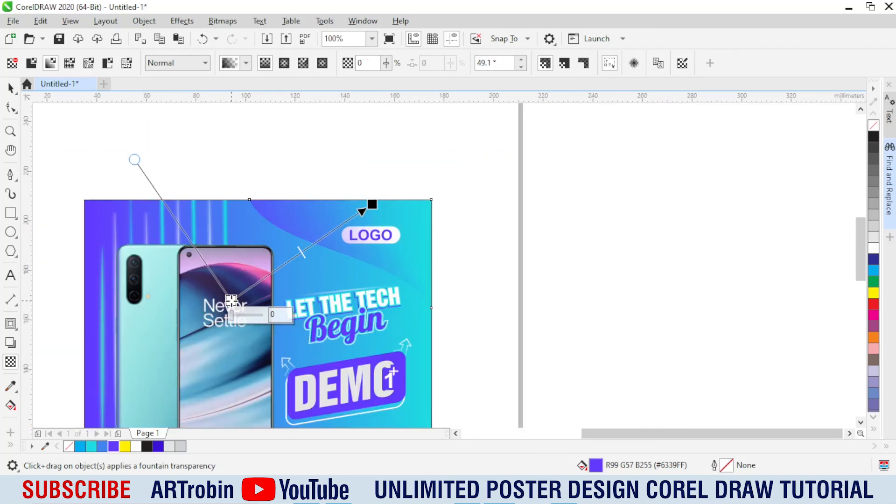
key("space")
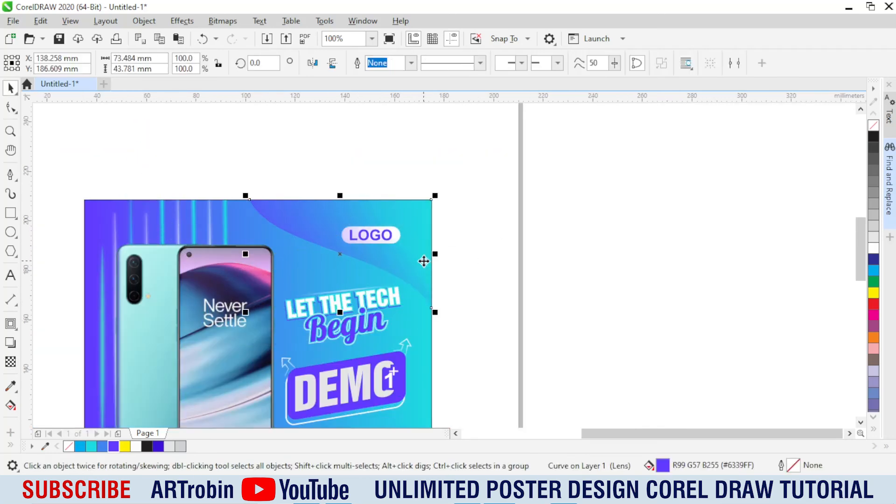
Step: Move the purple corner shape into the poster background's PowerClip
key("ctrl+x")
left_click(394, 267, "ctrl")
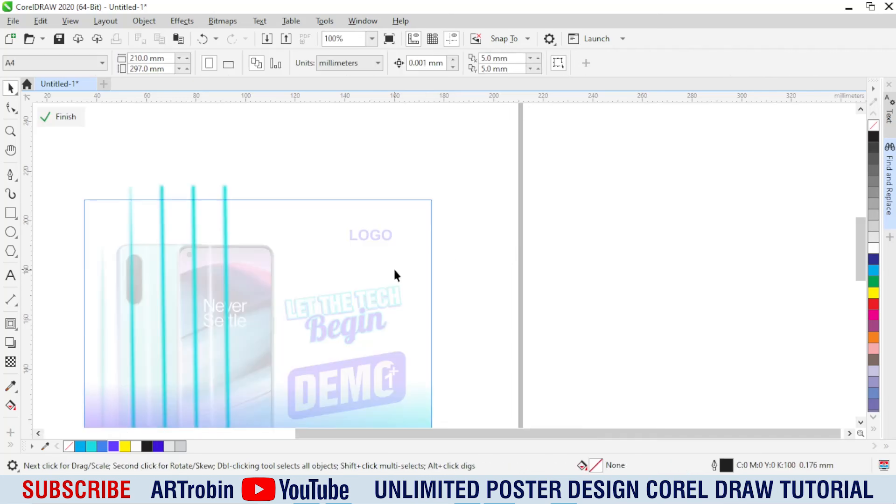
key("ctrl+v")
Step: Build a stack of eight progressively taller copies of the purple corner shape by repeating a downward stretch, and group them
scroll(375, 234, "up", 1)
left_click_drag(350, 389, 337, 408)
scroll(408, 231, "down", 1)
key("ctrl+r")
key("ctrl+r")
key("ctrl+r")
key("ctrl+r")
key("ctrl+r")
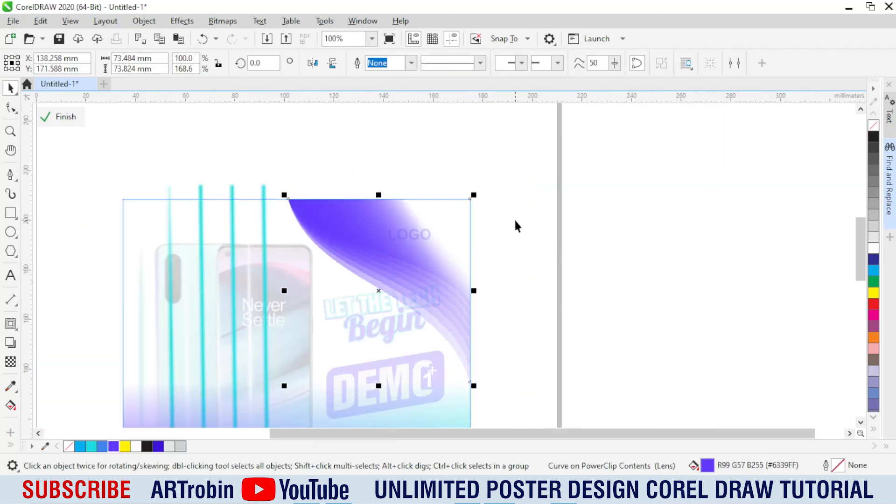
left_click(515, 221)
left_click_drag(537, 146, 270, 400)
key("ctrl+g")
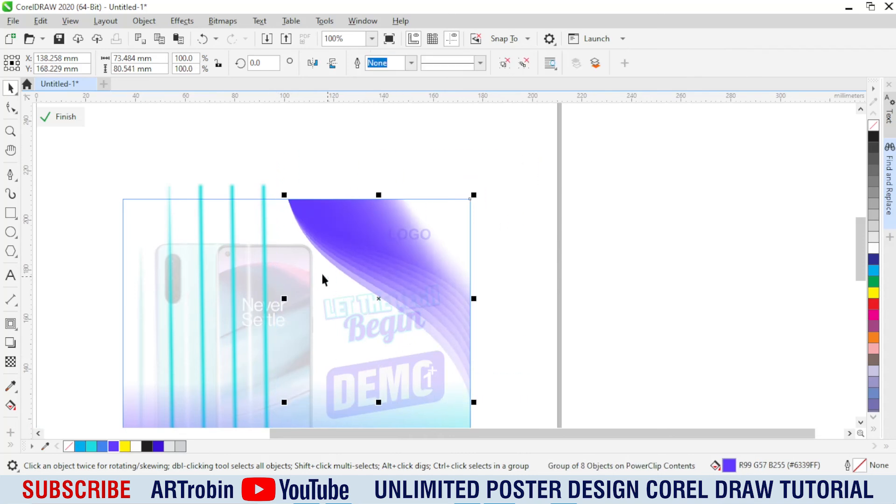
Step: Widen the purple wave group leftward to about 91 mm and skew its right side upward
left_click_drag(280, 300, 237, 296)
left_click(372, 284)
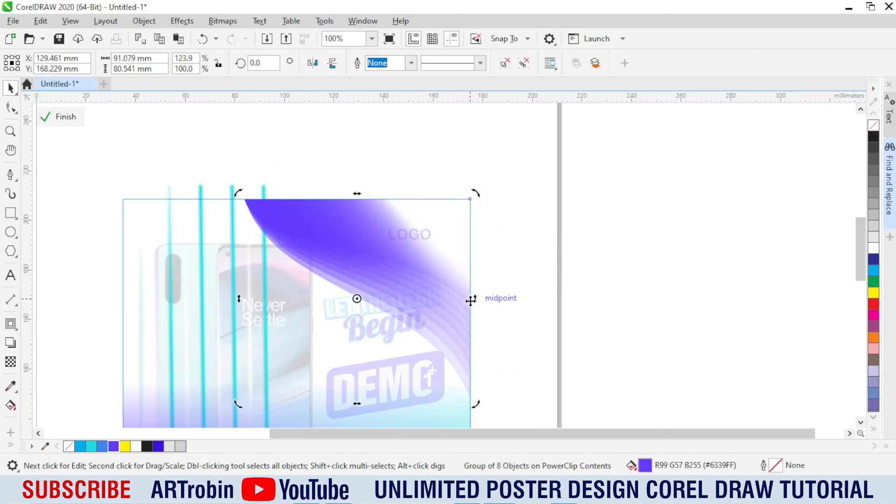
left_click_drag(476, 402, 489, 385)
key("ctrl+z")
left_click_drag(477, 298, 453, 242)
left_click(451, 253)
Step: Apply a linear fountain fill to the wave group, running from purple at the lower right to cyan at the upper left
key("g")
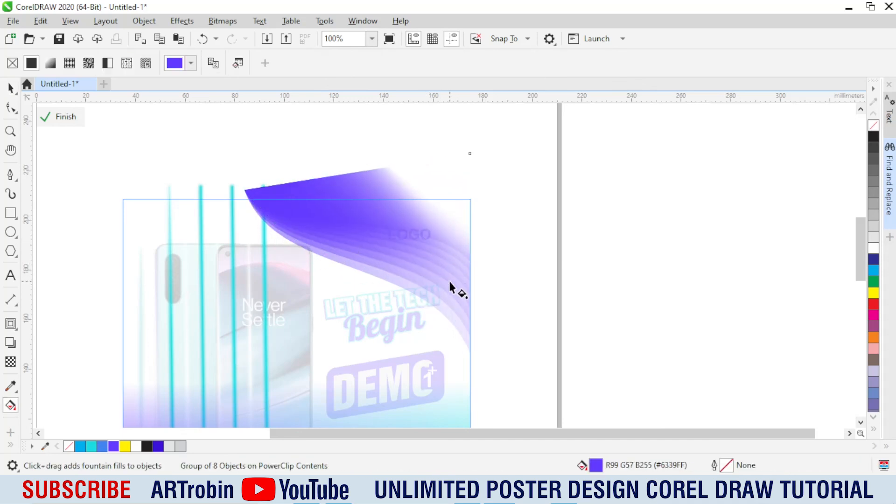
left_click_drag(450, 284, 211, 153)
left_click(93, 446)
key("space")
Step: Skew the wave group's left side slightly upward and finish editing the PowerClip contents
left_click(292, 245)
left_click_drag(241, 252, 240, 243)
left_click(582, 232, "ctrl")
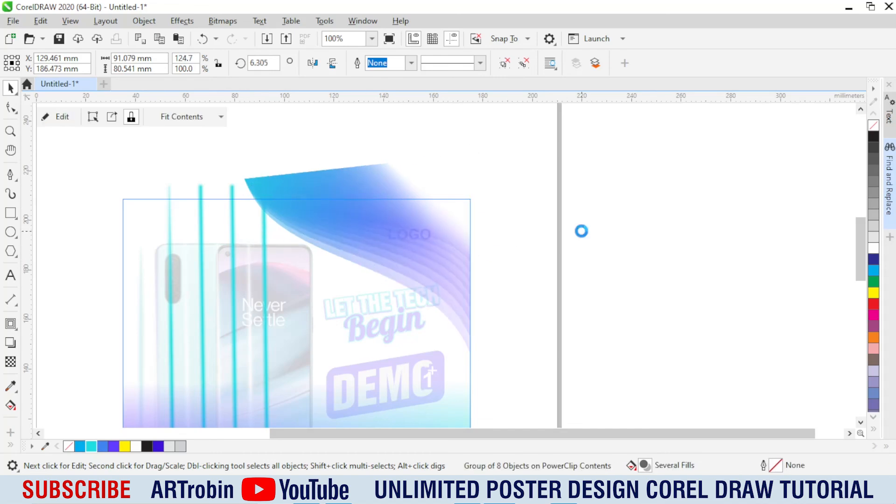
Step: Select the wave group inside the poster and skew its right side further upward
left_click(330, 233, "ctrl")
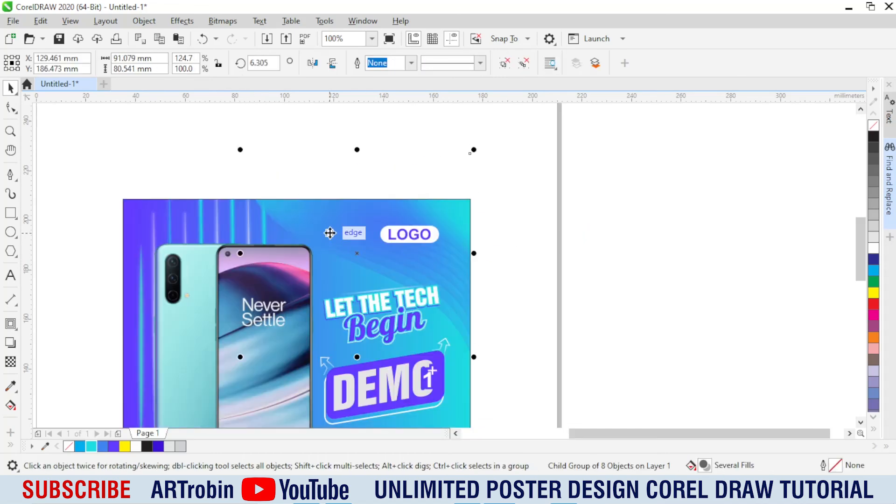
left_click(541, 272)
scroll(486, 247, "down", 1)
left_click(466, 254, "ctrl")
double_click(469, 228, "ctrl")
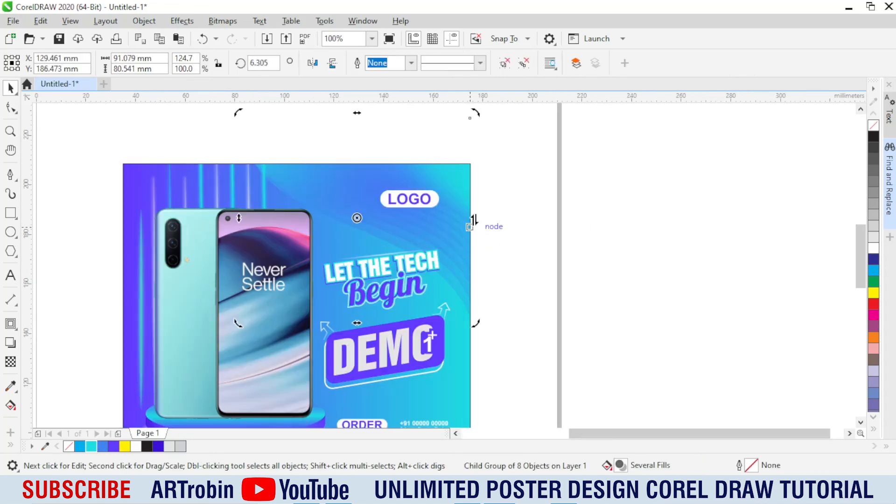
left_click_drag(474, 220, 475, 196)
left_click(526, 196)
Step: Create a vertically mirrored copy of the wave group and place it across the poster's bottom edge
scroll(385, 198, "down", 1)
left_click(381, 188, "ctrl")
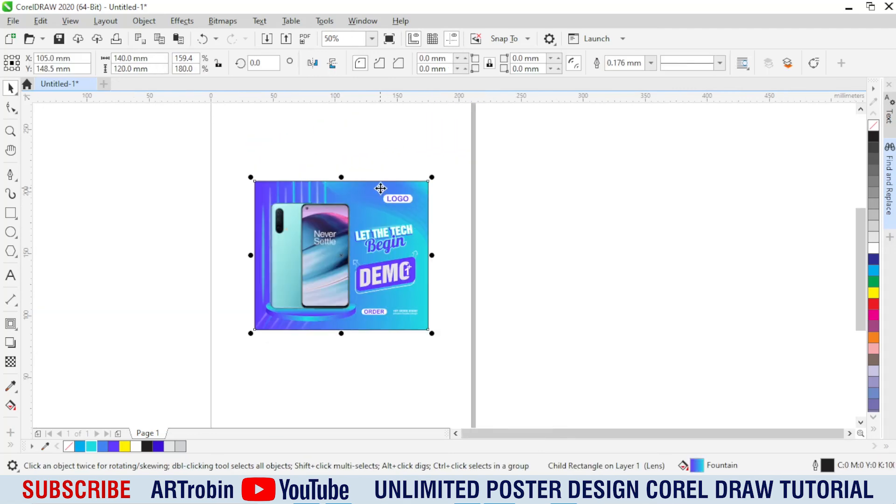
left_click(381, 191, "ctrl")
left_click_drag(372, 142, 399, 306)
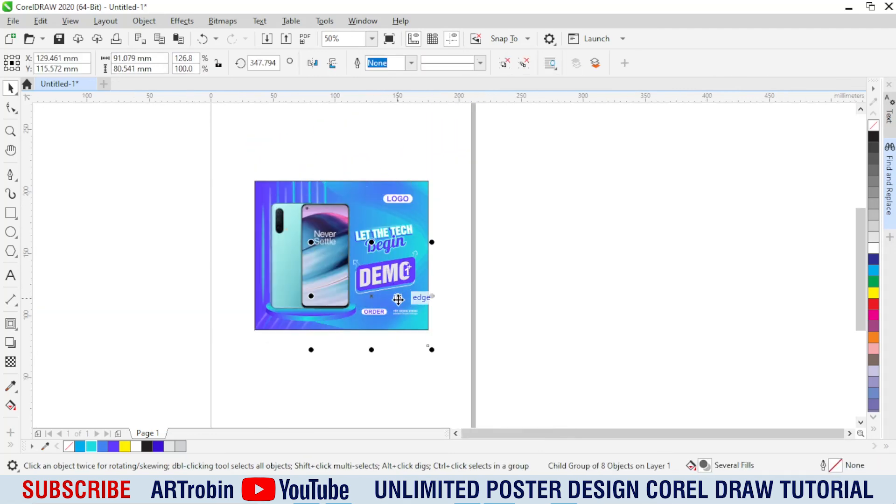
scroll(353, 340, "up", 1)
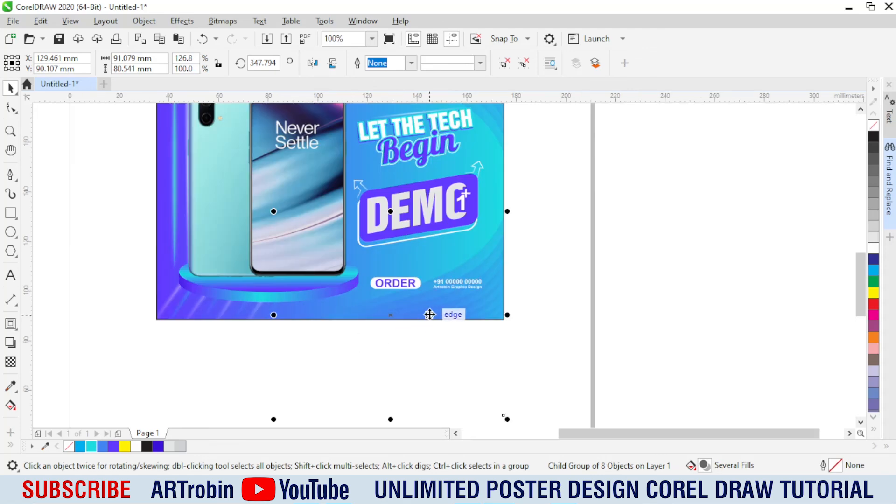
left_click(447, 311)
Step: Widen the bottom wave copy leftward to about 181 mm and skew its right side downward
left_click_drag(270, 315, 55, 316)
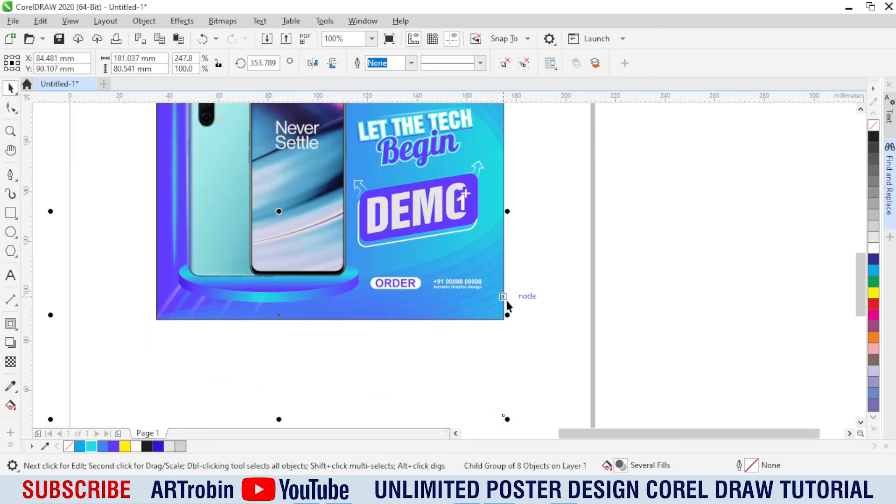
left_click_drag(506, 300, 507, 351)
scroll(405, 310, "down", 1)
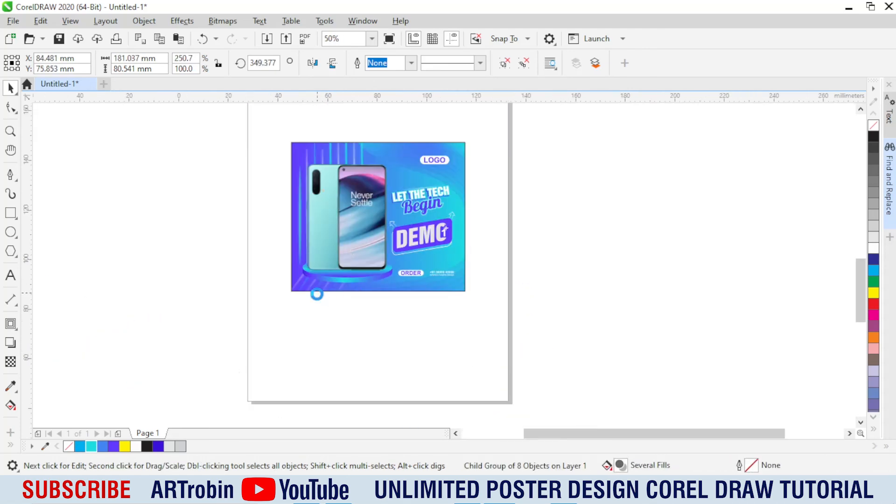
Step: Refine the bottom wave's slant by skewing its left side upward and its right side slightly further down
scroll(316, 296, "up", 1)
left_click_drag(156, 320, 156, 298)
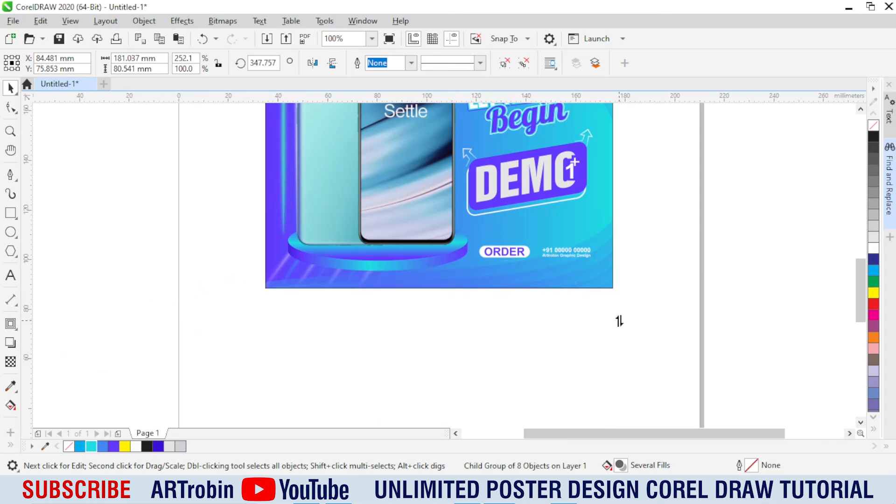
left_click_drag(620, 321, 617, 336)
scroll(537, 257, "down", 1)
scroll(530, 267, "up", 1)
left_click_drag(169, 325, 169, 311)
Step: Remove the outline from the poster's background rectangle
left_click(727, 292)
scroll(387, 326, "down", 1)
left_click(495, 293)
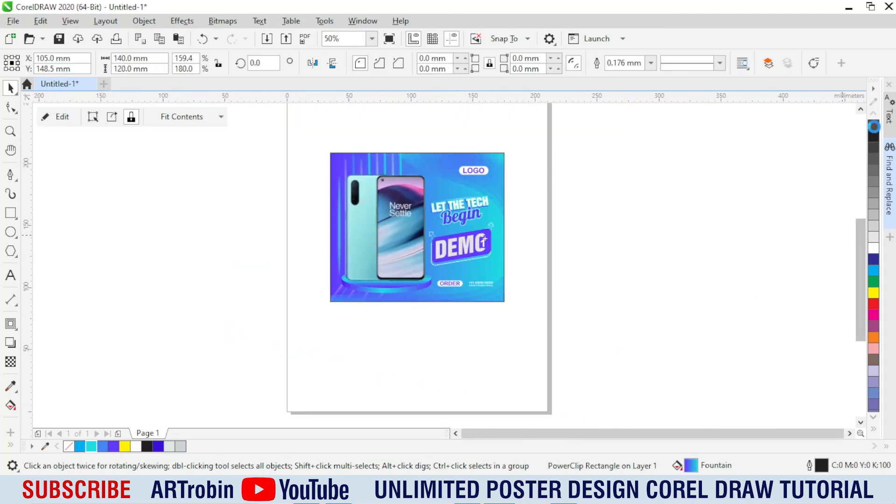
Step: Select all poster objects, fit them in the view and preview the finished poster full screen
left_click_drag(273, 126, 273, 125)
key("shift+F2")
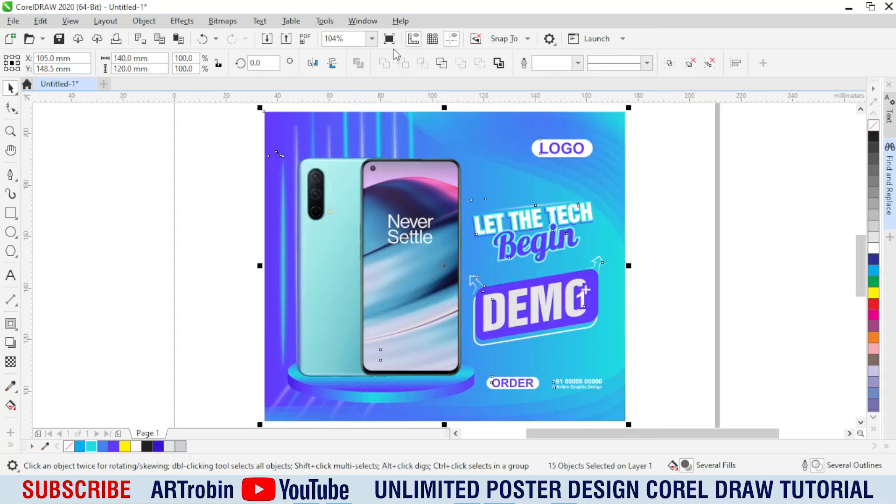
left_click(390, 39)
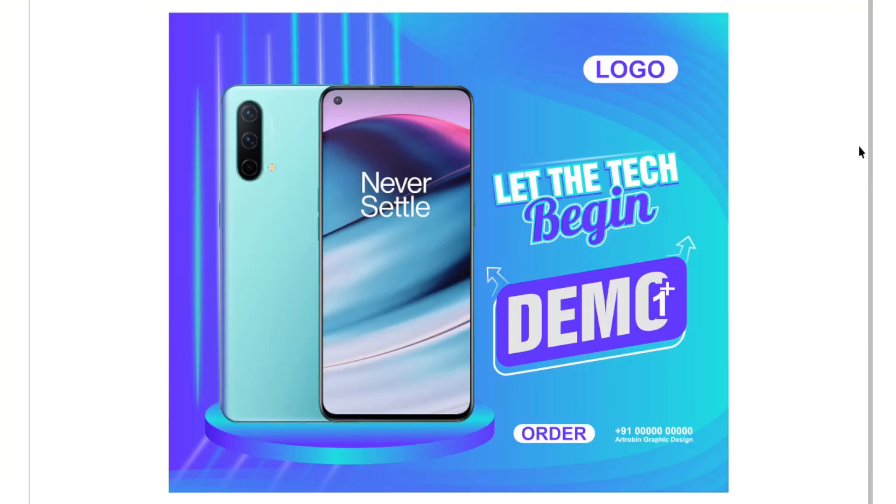